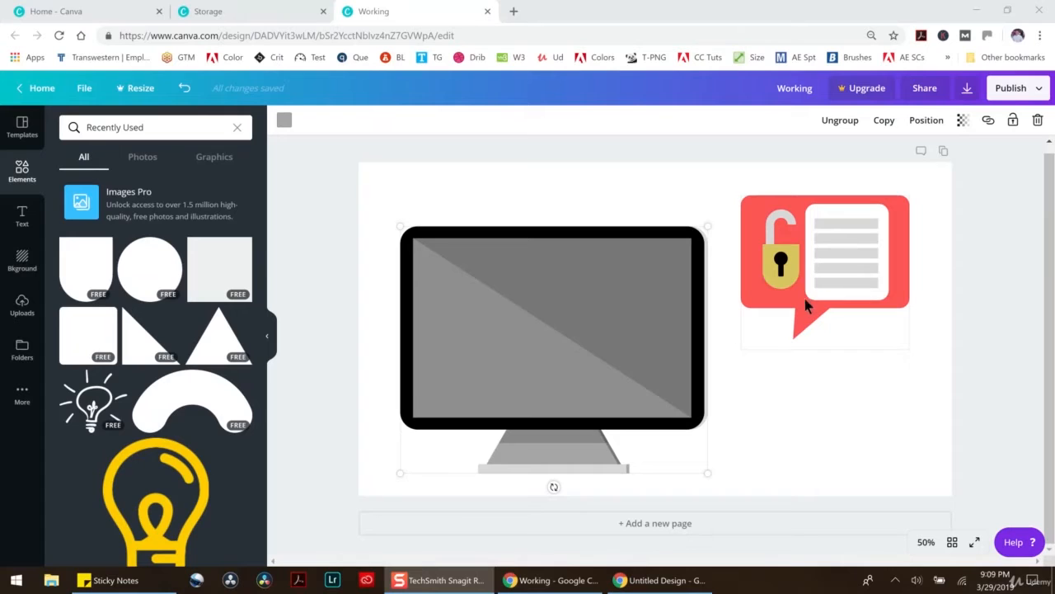
Shrink the monitor graphic to a small thumbnail in the page's upper-left corner.
left_click_drag(561, 309, 526, 248)
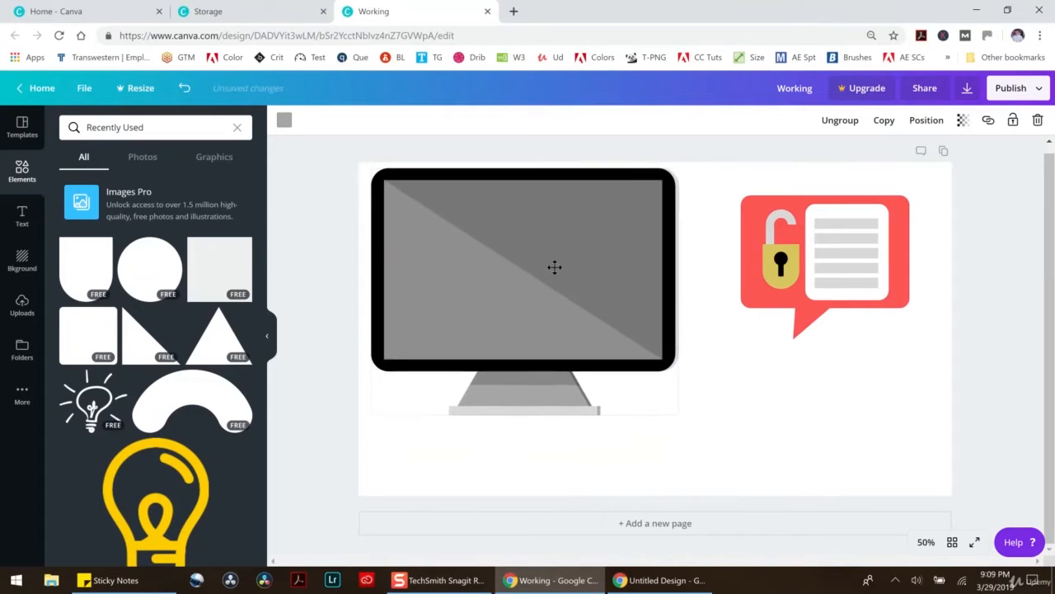
left_click_drag(665, 417, 397, 196)
Move the red speech-bubble graphic to the middle of the page and enlarge it until it fills much of the page height.
left_click_drag(793, 247, 644, 323)
left_click_drag(760, 429, 830, 473)
left_click_drag(707, 365, 635, 300)
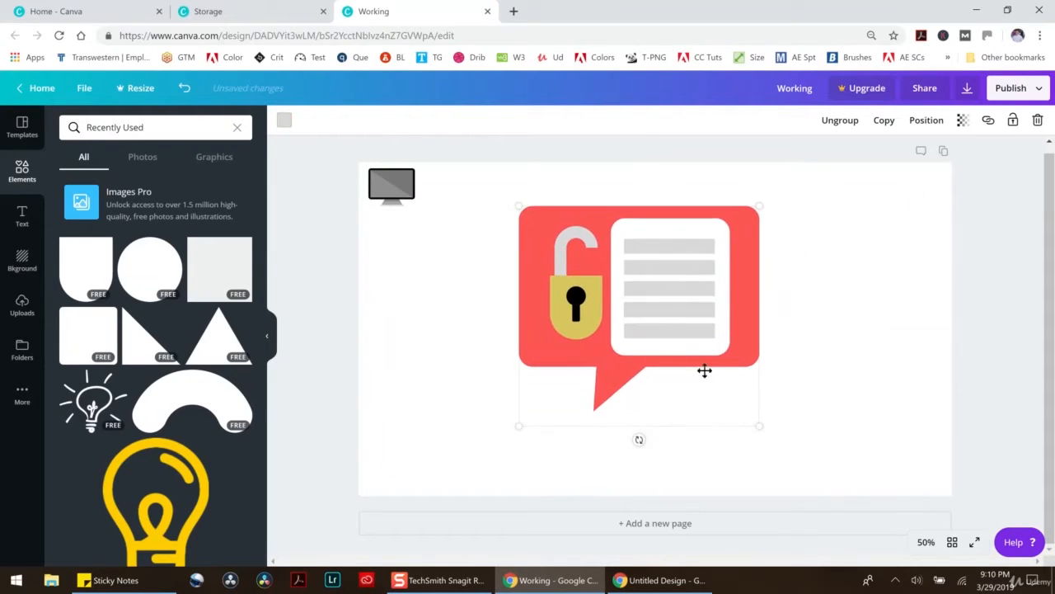
left_click_drag(758, 430, 806, 462)
left_click_drag(678, 298, 650, 312)
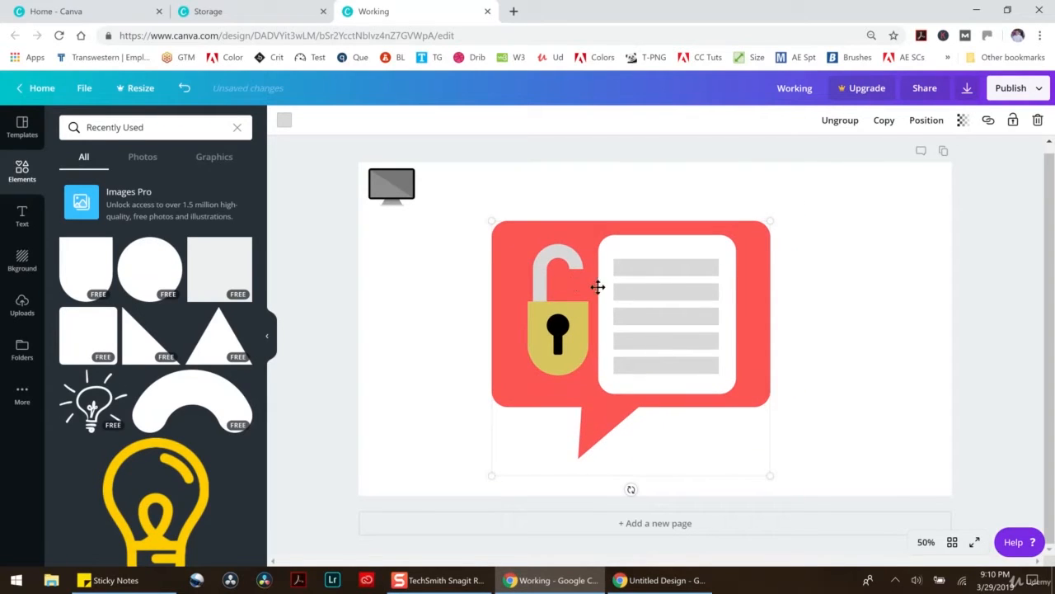
Ungroup the speech-bubble graphic and move its white panel and upper three grey bars to the blank area beside the bubble.
left_click(839, 120)
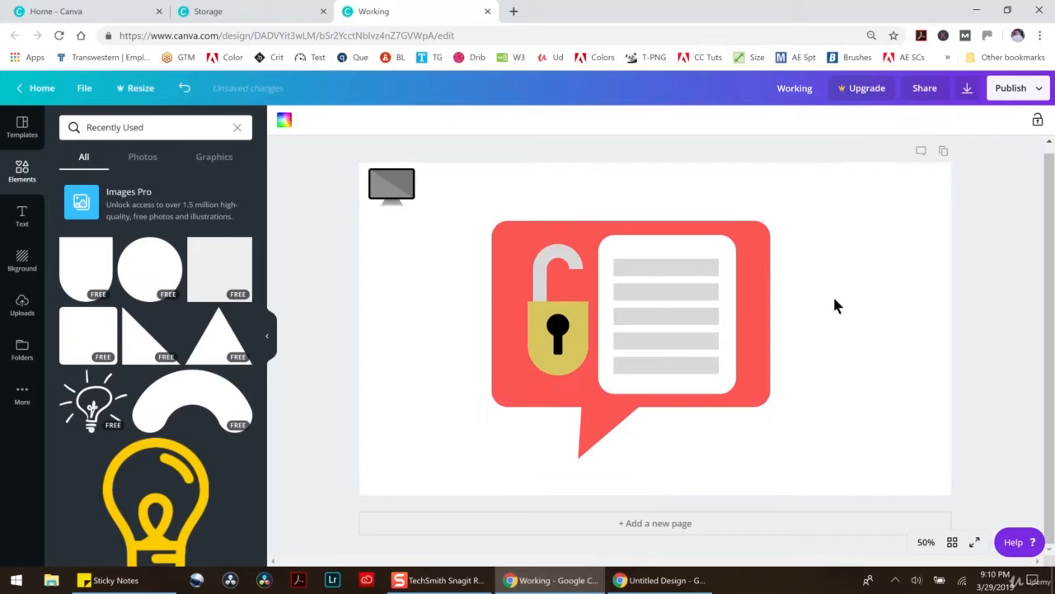
left_click(660, 274)
left_click_drag(660, 260, 859, 216)
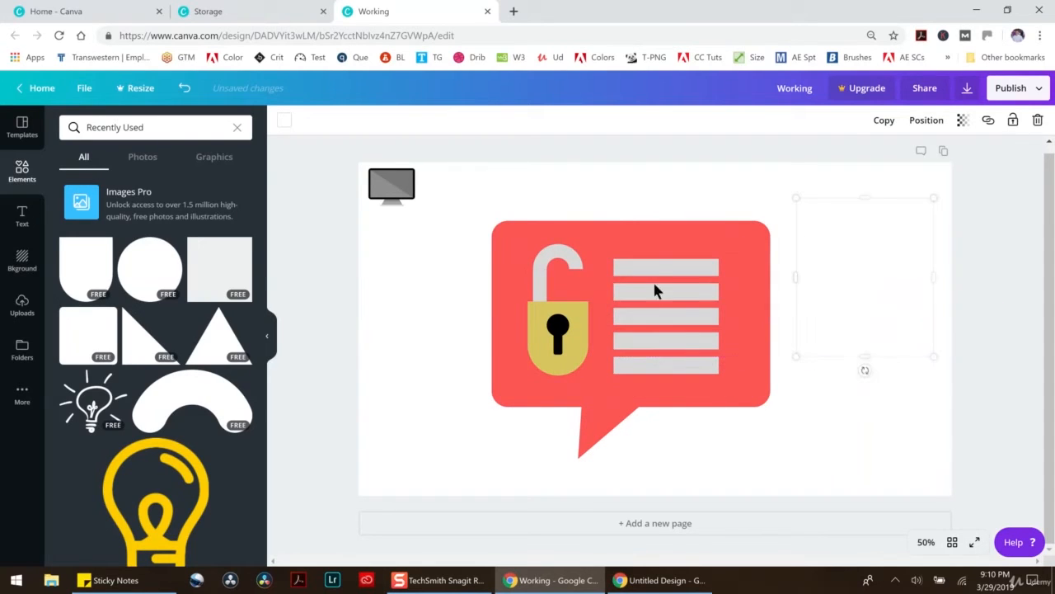
left_click_drag(656, 271, 874, 235)
left_click_drag(643, 297, 875, 273)
left_click_drag(642, 318, 890, 295)
Try shortening the fourth grey bar to a small square, recolouring it yellow and moving it, and undo these changes.
left_click(655, 342)
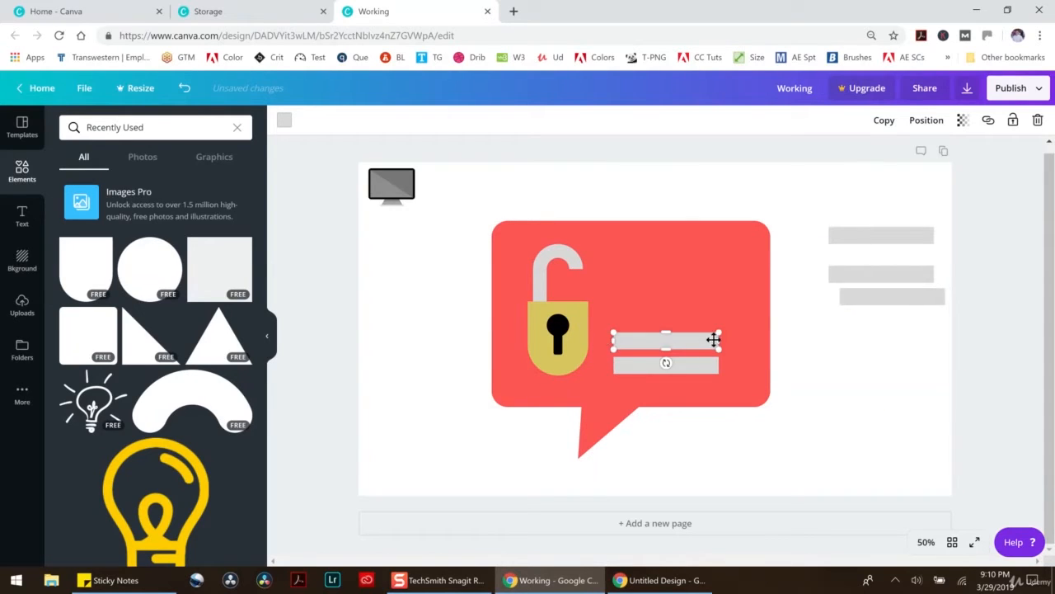
left_click_drag(704, 342, 634, 340)
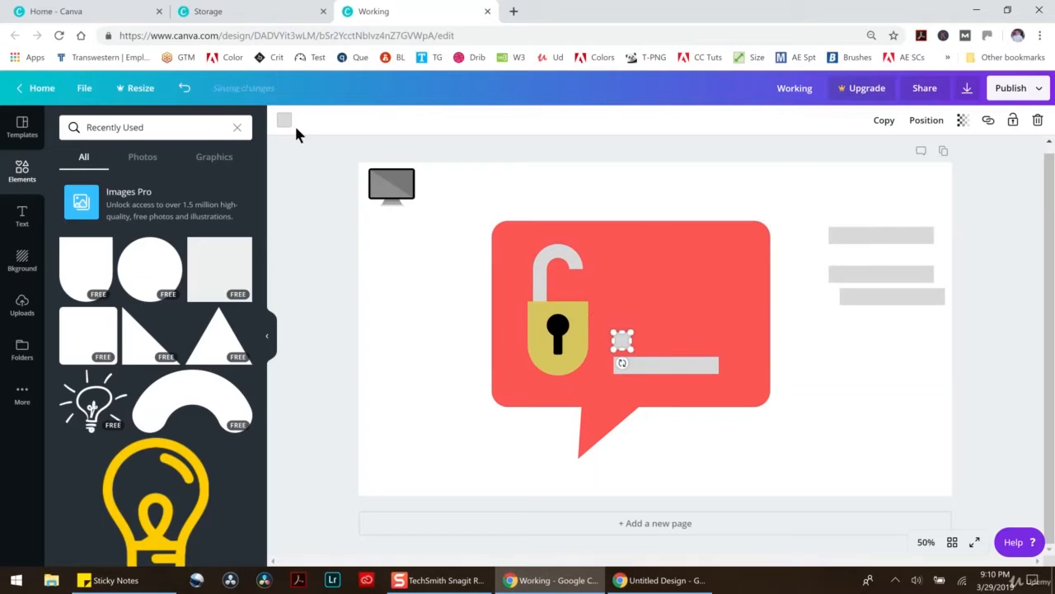
left_click(285, 120)
left_click(172, 311)
left_click_drag(625, 343, 650, 285)
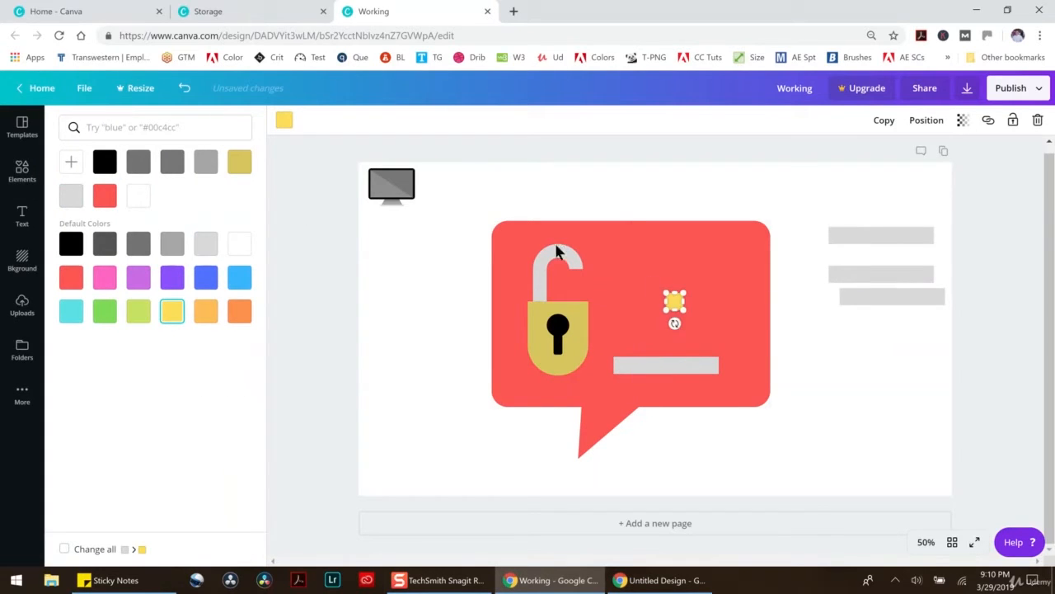
left_click(184, 87)
left_click(185, 87)
left_click(185, 87)
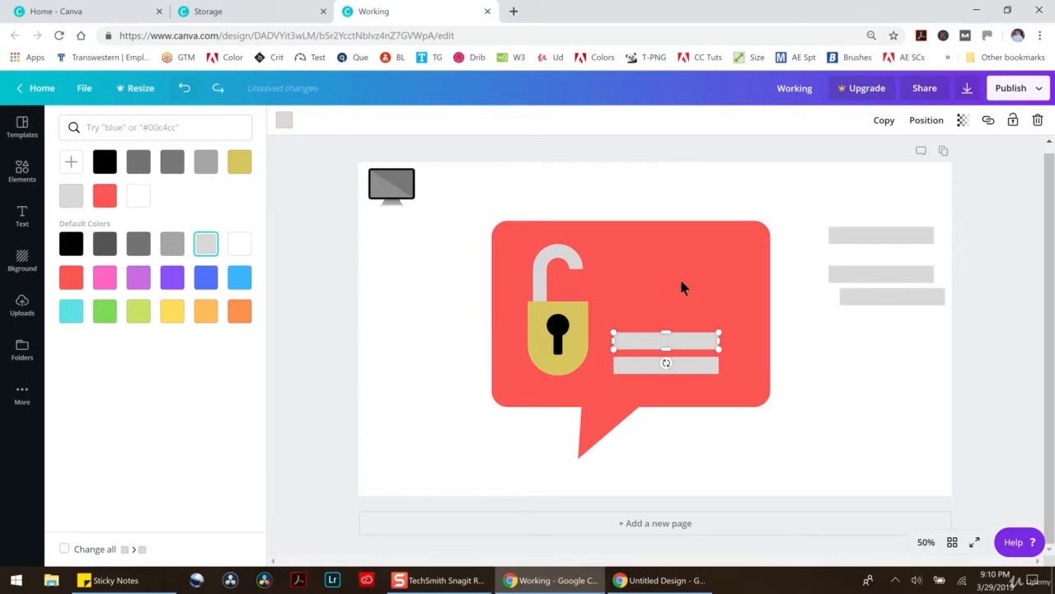
Move the remaining two grey bars out of the bubble to join the other bars at the page's right edge.
left_click_drag(648, 339, 895, 338)
left_click(695, 363)
left_click_drag(695, 362, 932, 377)
Move the black keyhole pieces and the yellow padlock body out of the bubble onto the blank area at its left.
left_click(553, 328)
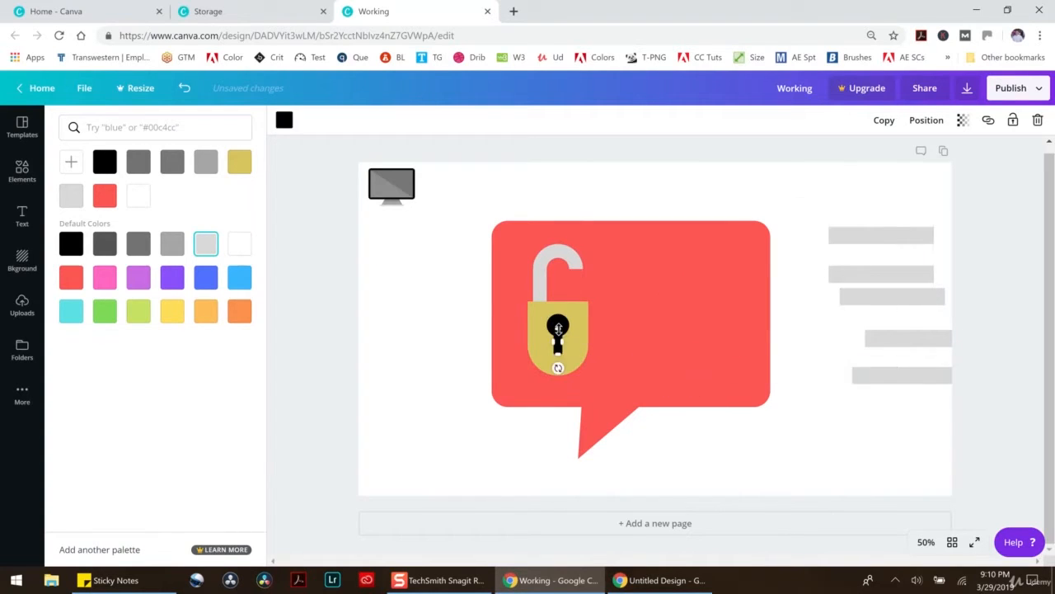
left_click_drag(558, 338, 437, 334)
left_click_drag(556, 323, 437, 319)
left_click(560, 328)
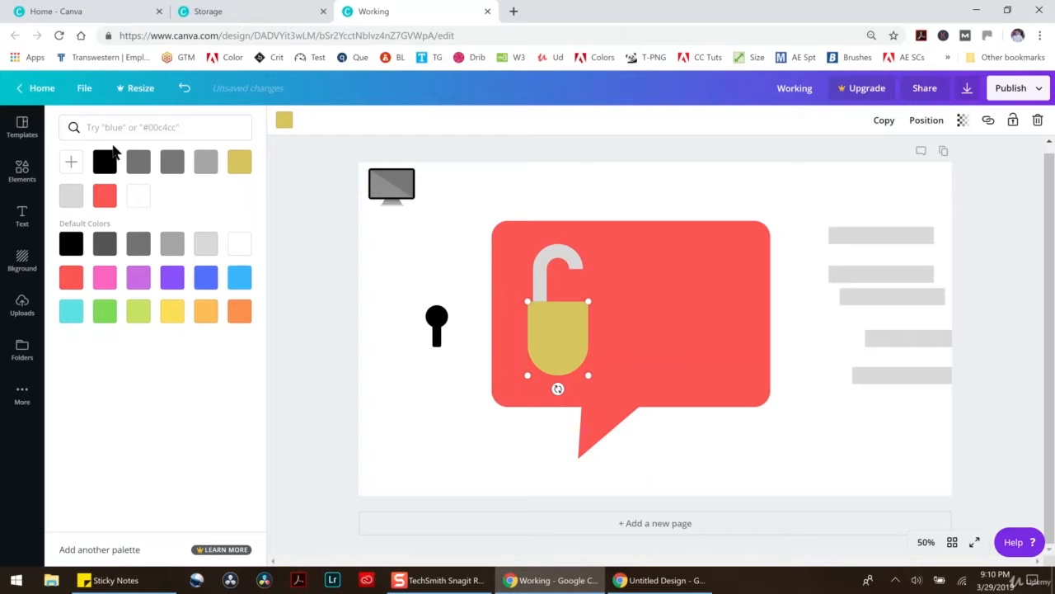
left_click_drag(556, 335, 394, 394)
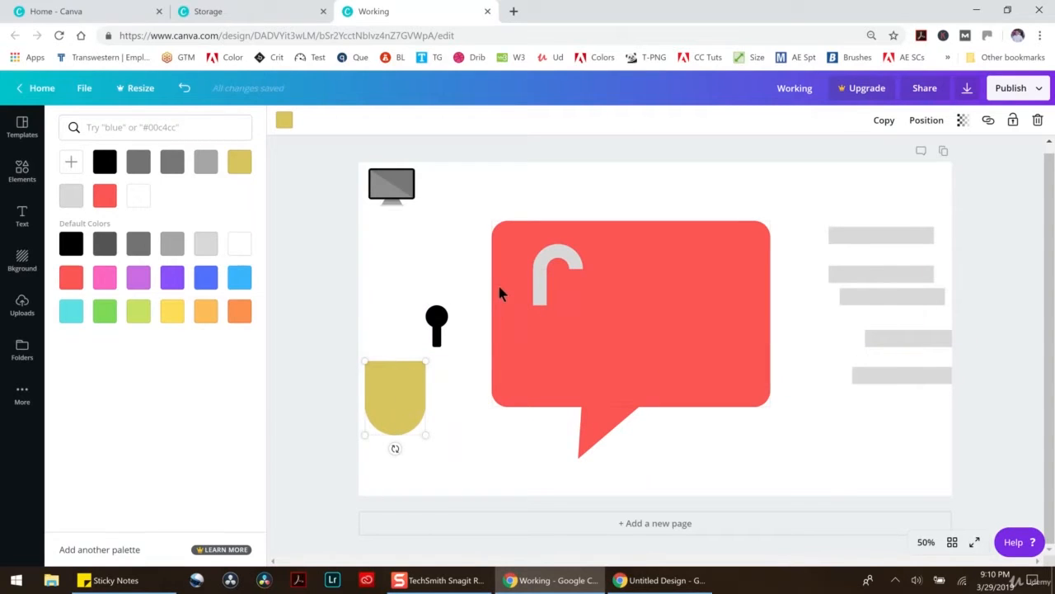
Move the large red rounded rectangle and its triangular tail away from the padlock shackle toward the page's right edge.
left_click(541, 289)
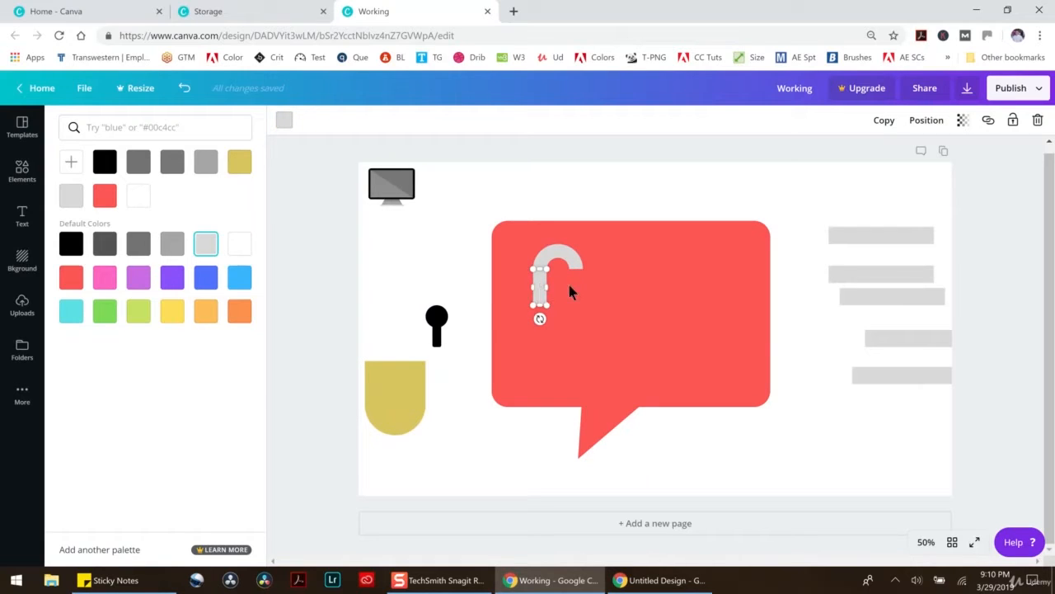
left_click_drag(669, 292, 872, 242)
left_click_drag(596, 424, 820, 395)
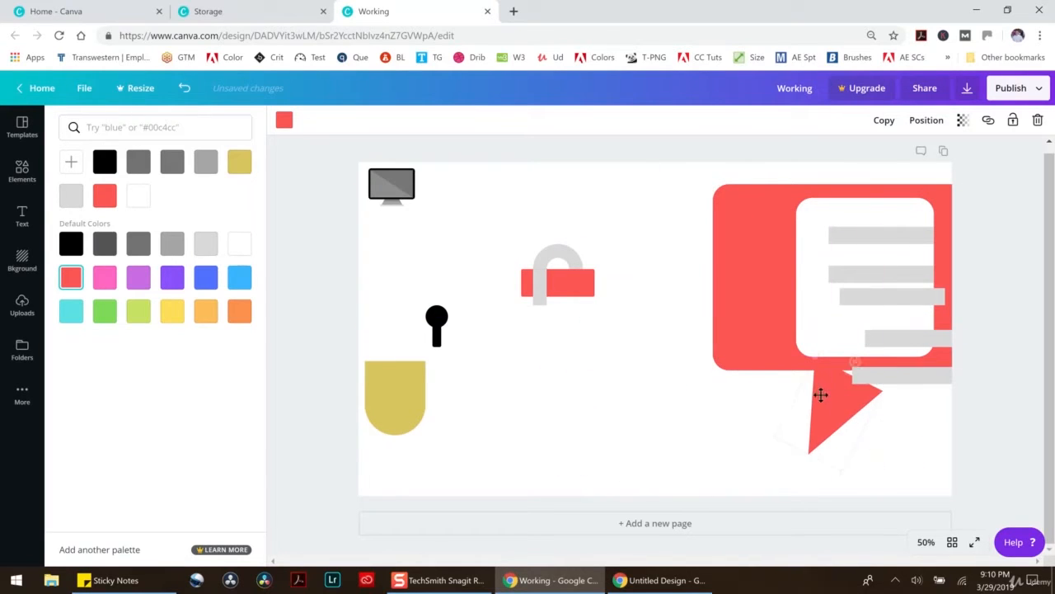
At 125% zoom, try moving the shackle's grey ring and red masking rectangle apart, and undo these moves.
left_click(540, 278)
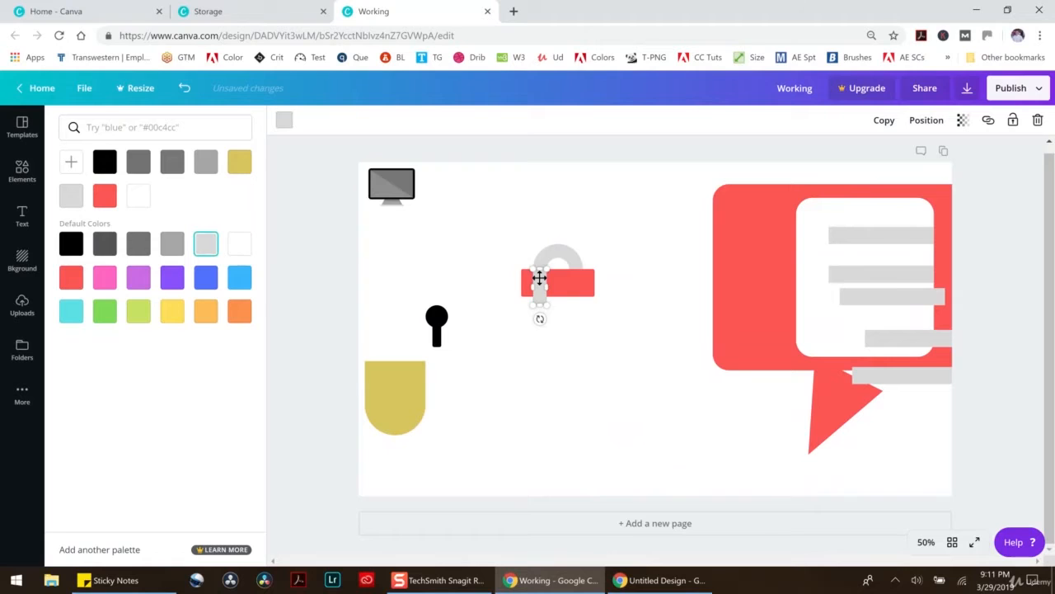
left_click(926, 542)
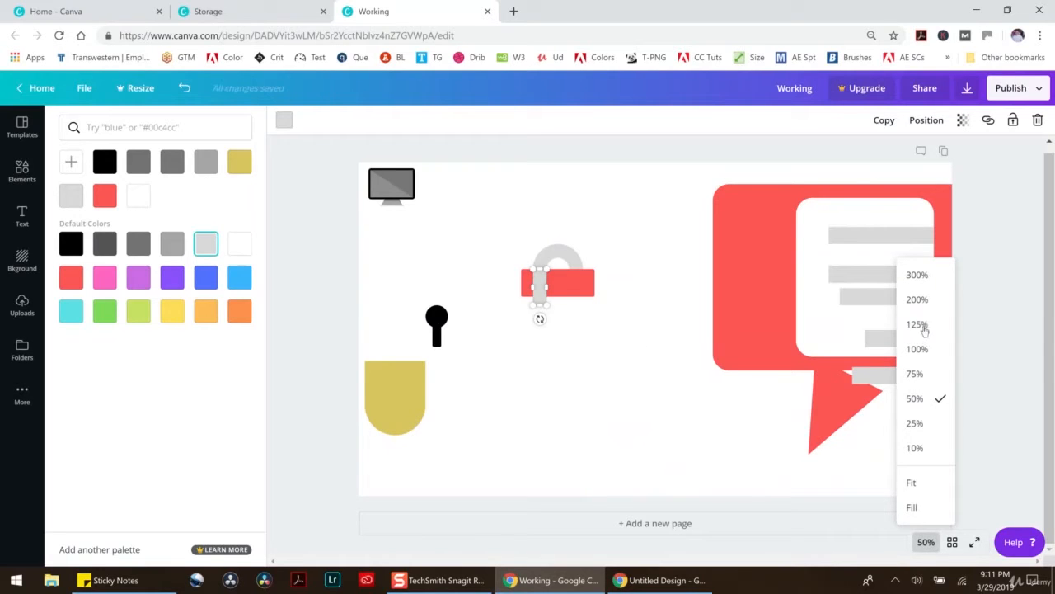
left_click(924, 328)
scroll(454, 338, "up", 3)
left_click(512, 404)
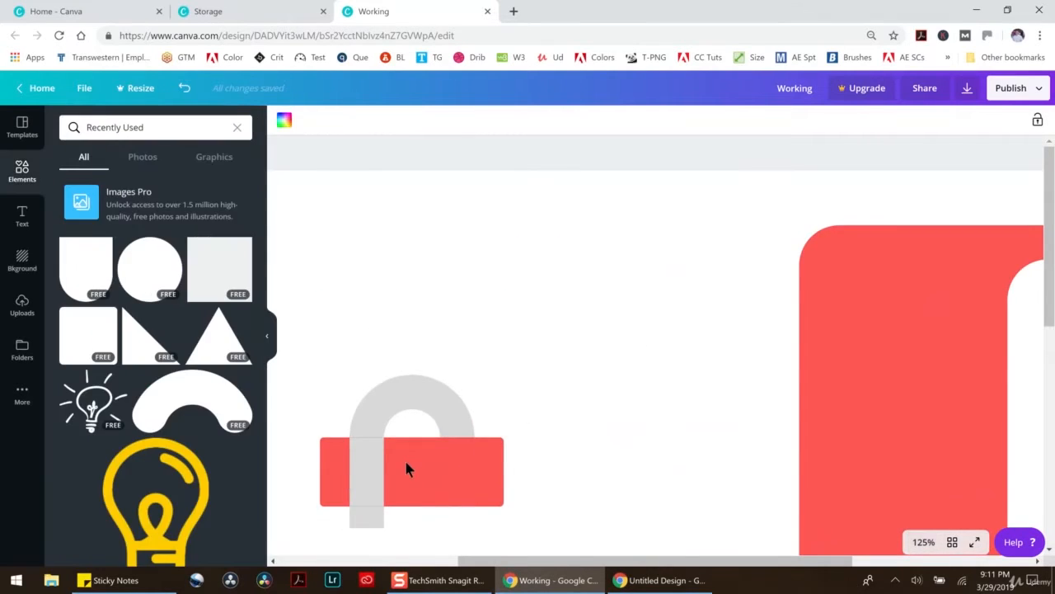
mouse_move(365, 457)
left_mouse_down()
mouse_move(365, 447)
mouse_move(362, 459)
left_mouse_up()
left_click(554, 344)
left_click_drag(438, 391, 614, 255)
left_click_drag(481, 453, 625, 445)
left_click(185, 89)
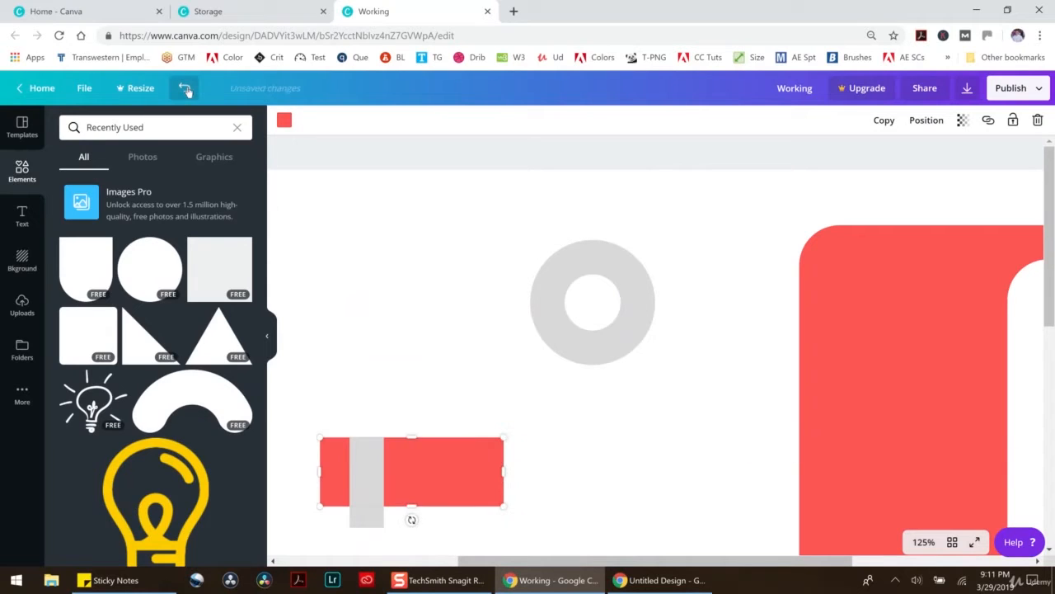
left_click(186, 90)
Move the large red rounded rectangle back behind the padlock shackle and return the view to 50% zoom.
left_click_drag(878, 319, 333, 309)
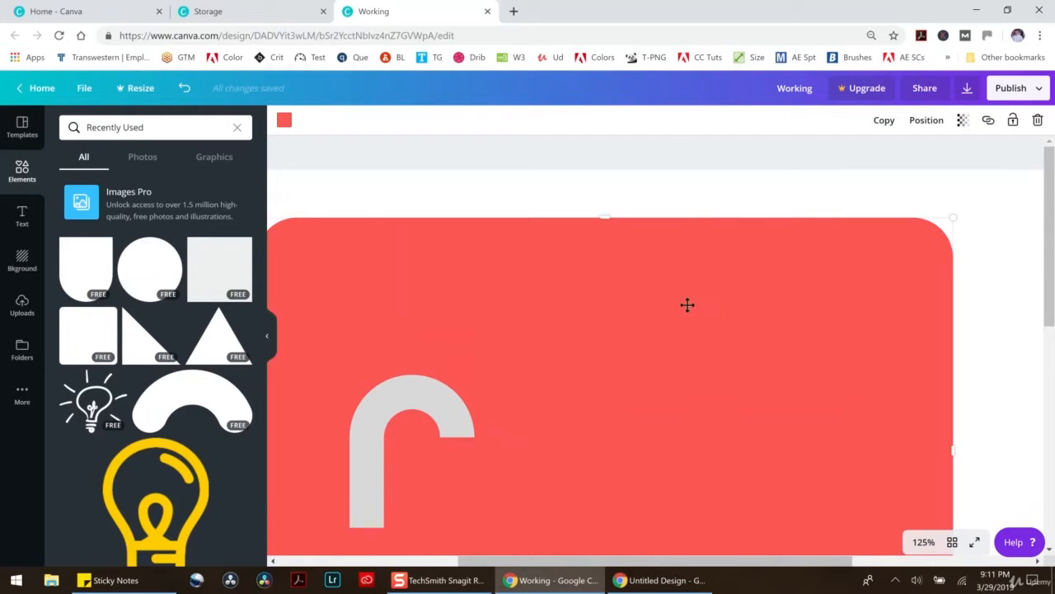
left_click(924, 540)
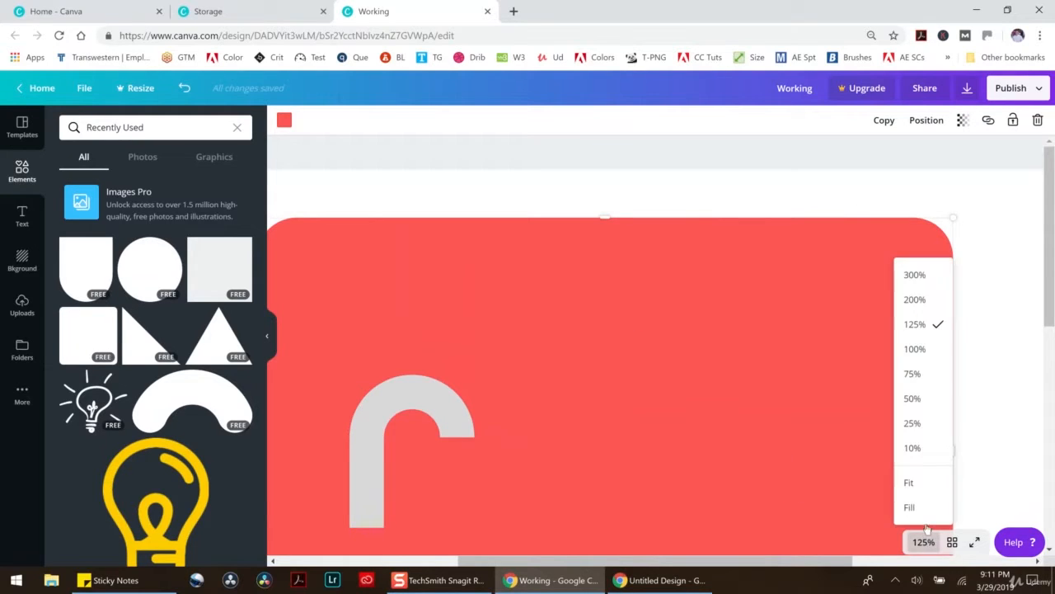
left_click(913, 398)
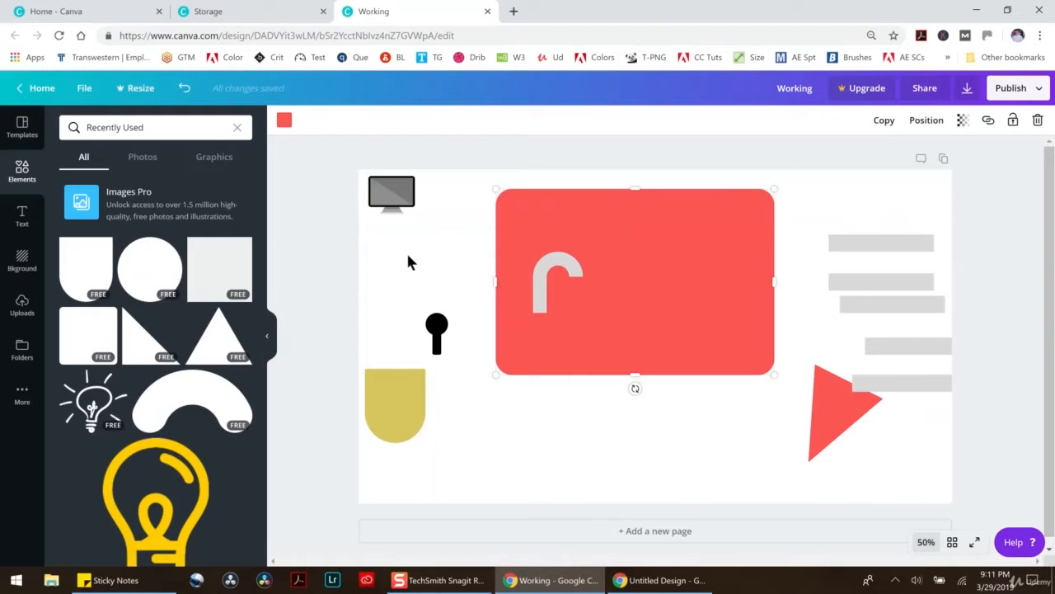
Select all the loose speech-bubble and padlock pieces and delete them, keeping the small monitor.
left_click(363, 260)
left_click_drag(360, 260, 1001, 519)
left_click(1039, 122)
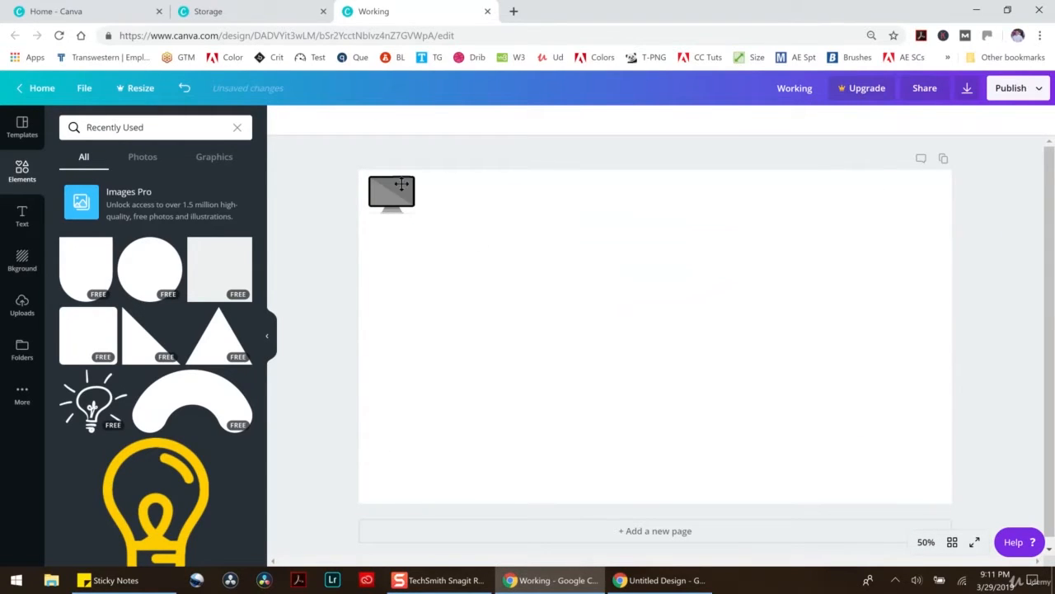
Enlarge the monitor graphic to nearly the full page height and position it near the centre of the page.
left_click(402, 183)
left_click_drag(415, 217, 780, 438)
left_click_drag(563, 308, 654, 312)
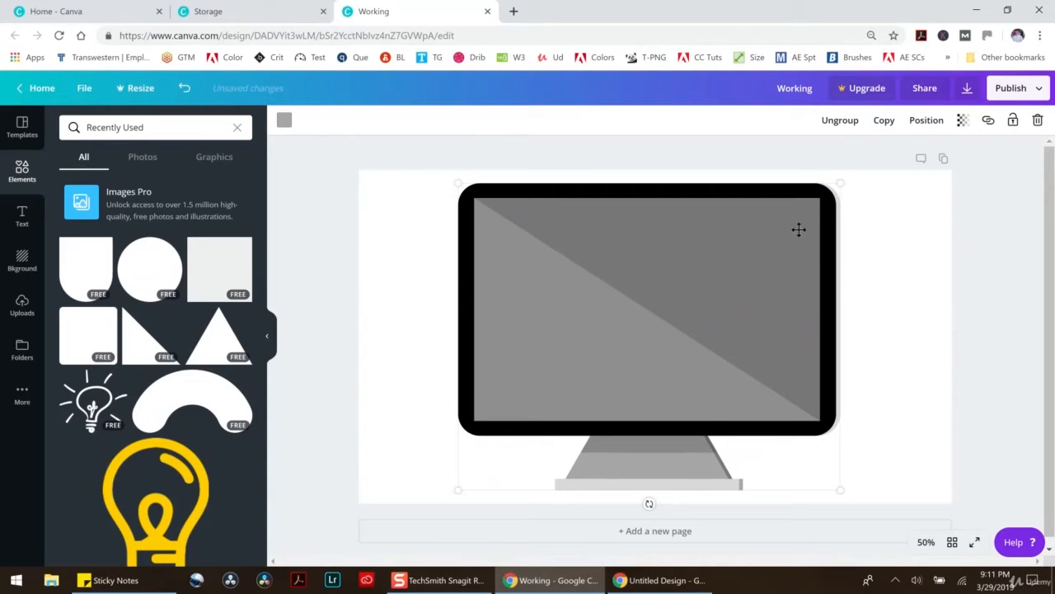
left_click_drag(840, 183, 812, 206)
left_click_drag(723, 303, 728, 275)
mouse_move(692, 305)
left_mouse_down()
mouse_move(685, 330)
mouse_move(687, 310)
left_mouse_up()
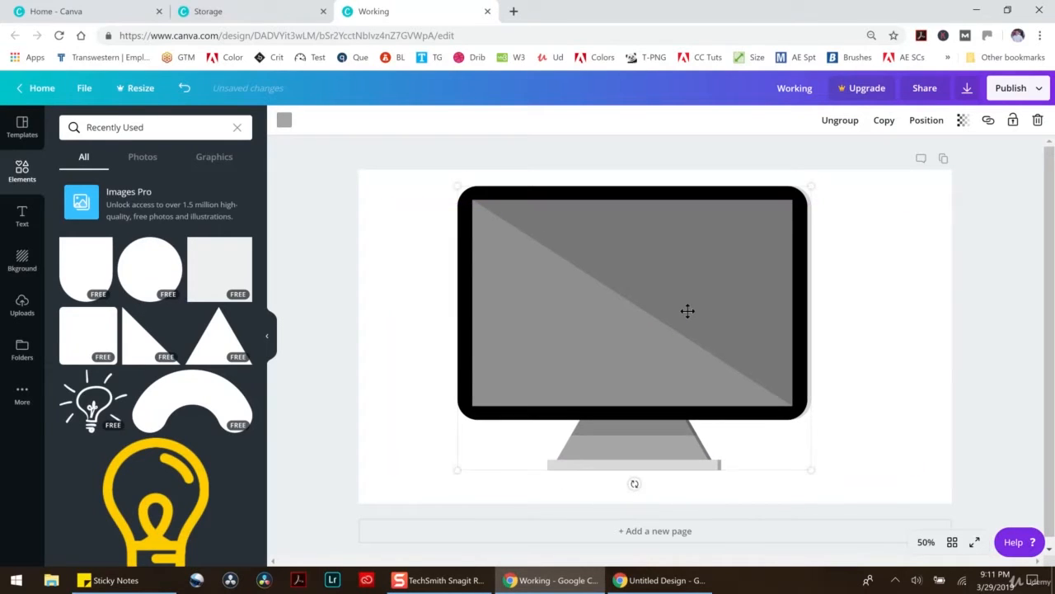
Ungroup the monitor graphic and delete the light grey rounded rectangle behind its black frame.
left_click(889, 312)
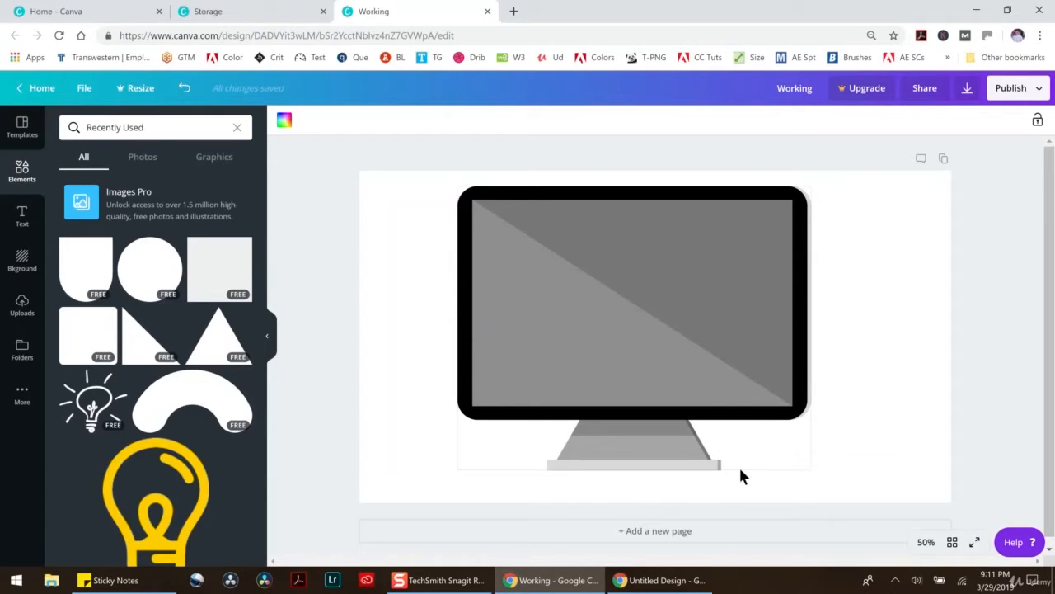
left_click(811, 299)
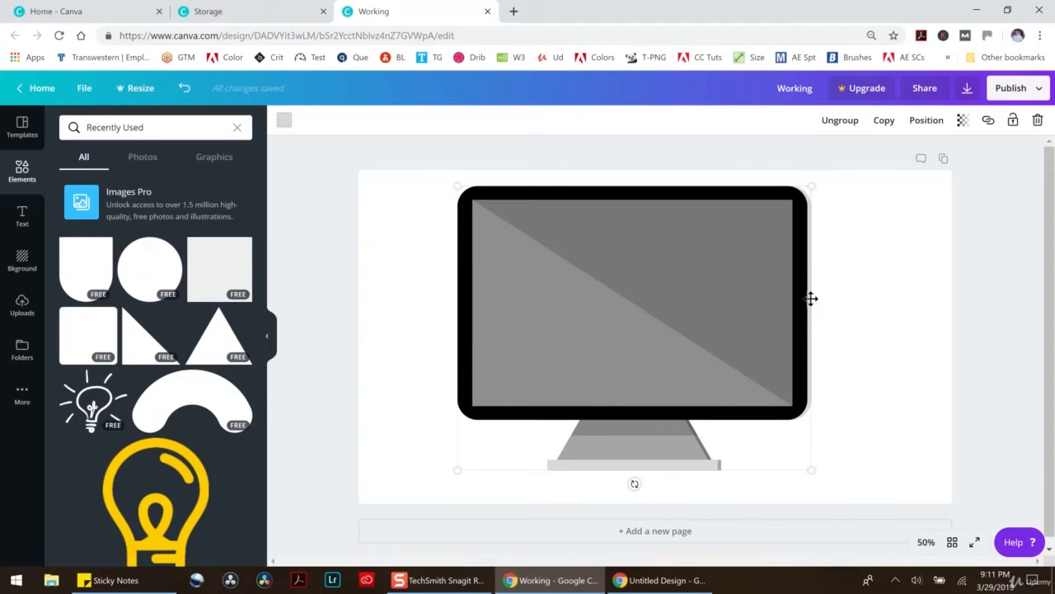
left_click(829, 122)
left_click(846, 216)
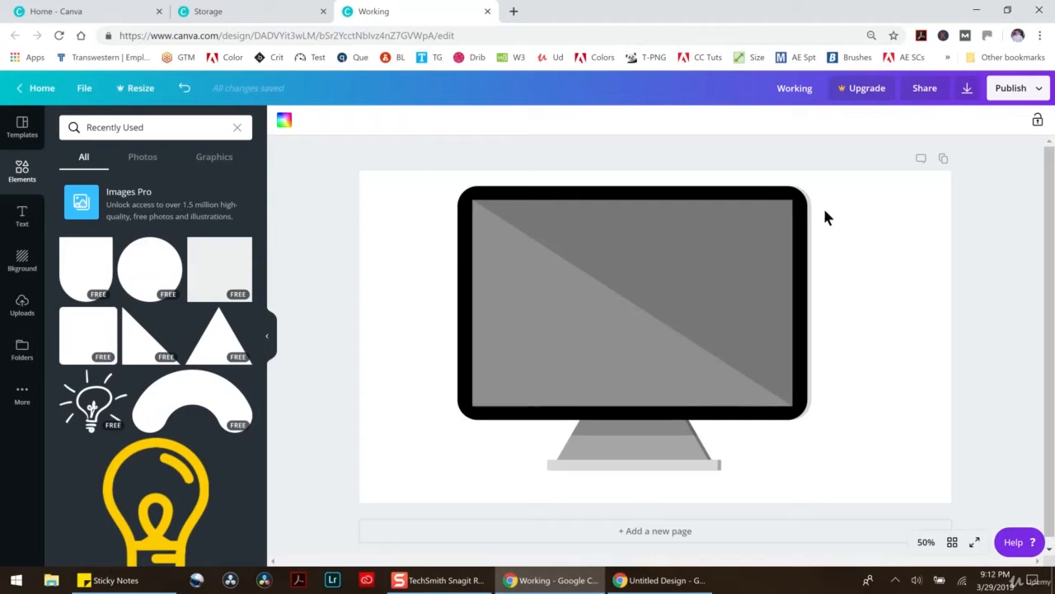
left_click(811, 216)
left_click_drag(815, 219, 858, 221)
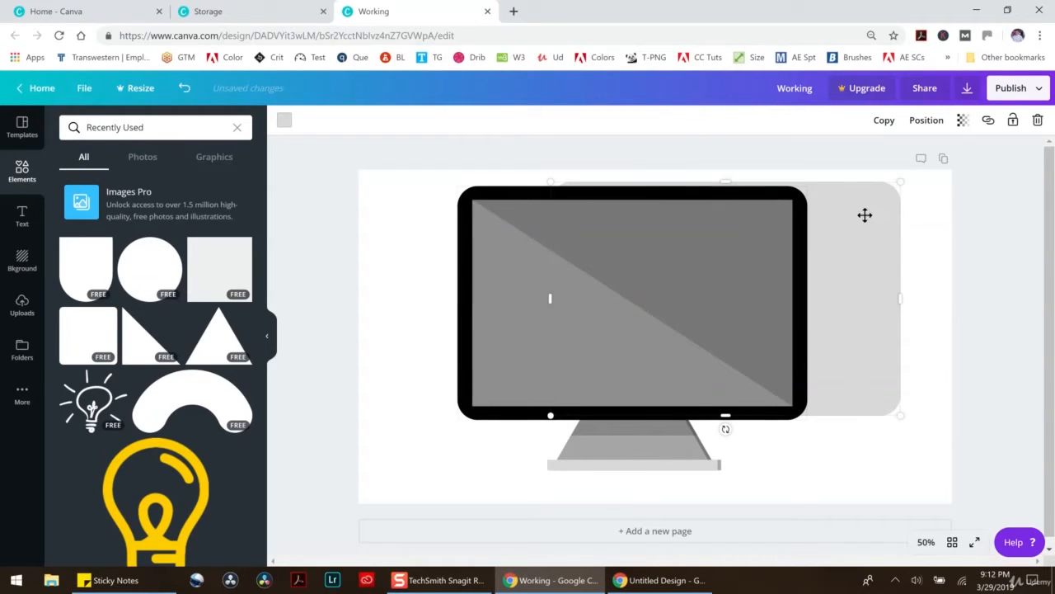
left_click(1039, 119)
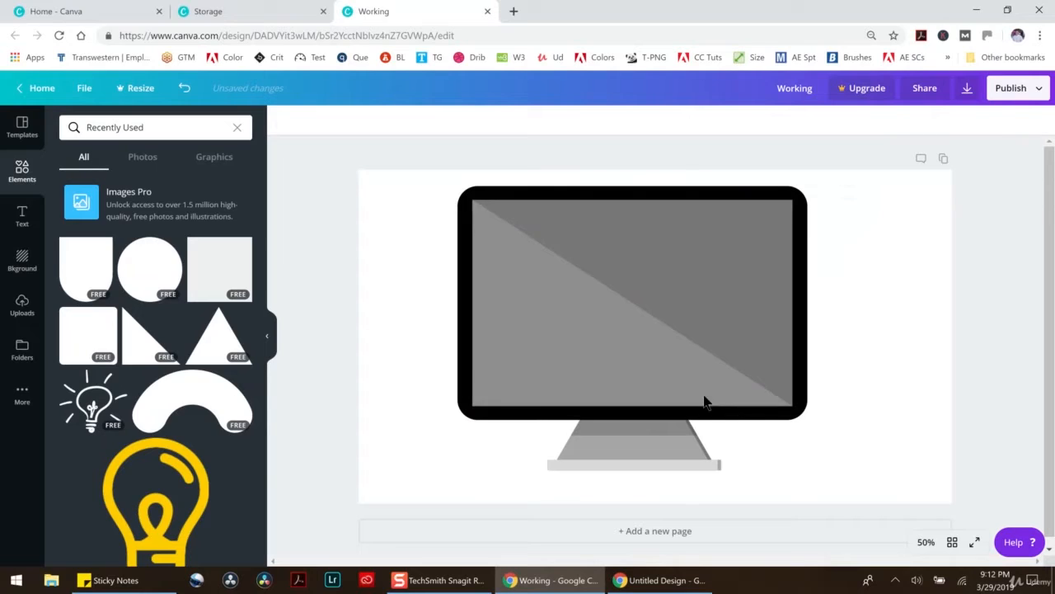
Pull the monitor stand apart by moving its triangles and base pieces away from their places under the screen.
mouse_move(704, 440)
left_mouse_down()
mouse_move(729, 445)
mouse_move(706, 445)
left_mouse_up()
left_click(728, 442)
left_click(720, 441)
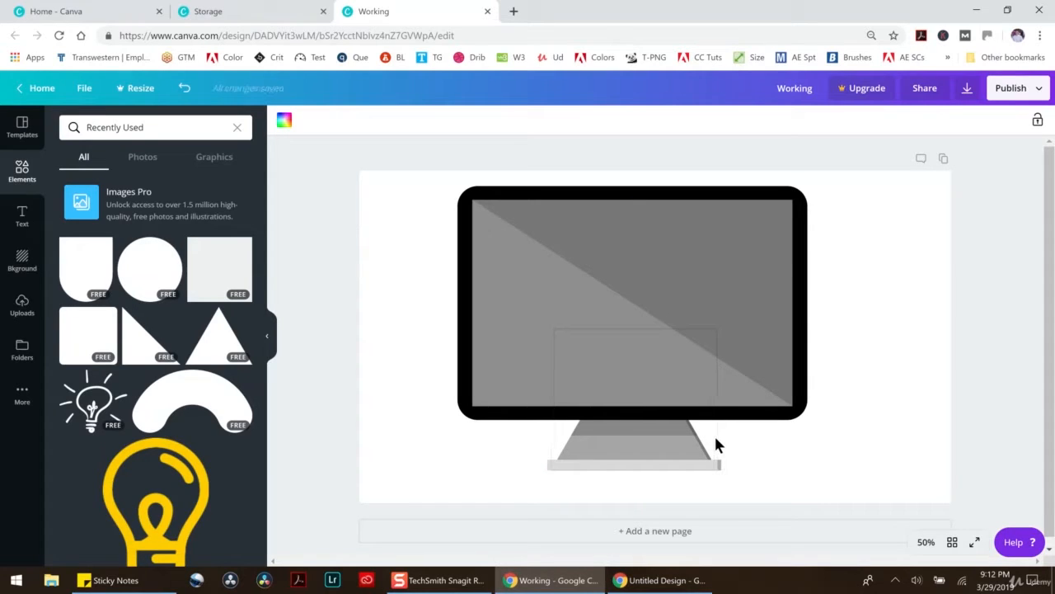
left_click_drag(714, 444, 953, 446)
left_click_drag(624, 443, 867, 290)
left_click_drag(676, 429, 893, 295)
left_click_drag(669, 464, 894, 321)
Rebuild the stand by centring the light grey triangle, darker shading triangle and light grey base bar under the monitor.
left_click_drag(840, 426, 614, 425)
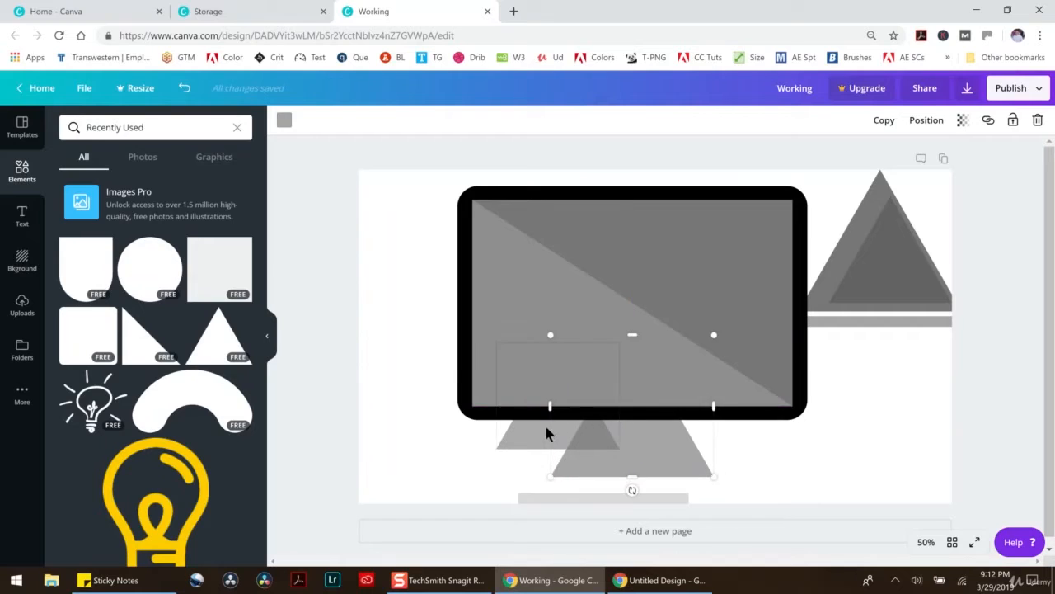
left_click_drag(523, 431, 619, 426)
left_click_drag(599, 428, 596, 429)
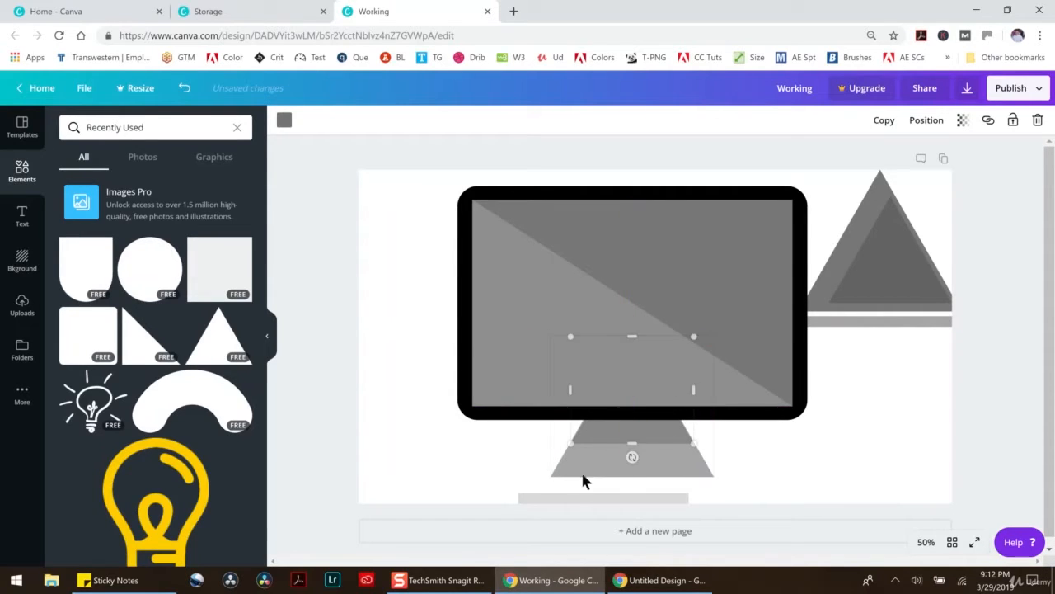
left_click_drag(584, 500, 616, 470)
left_click(783, 468)
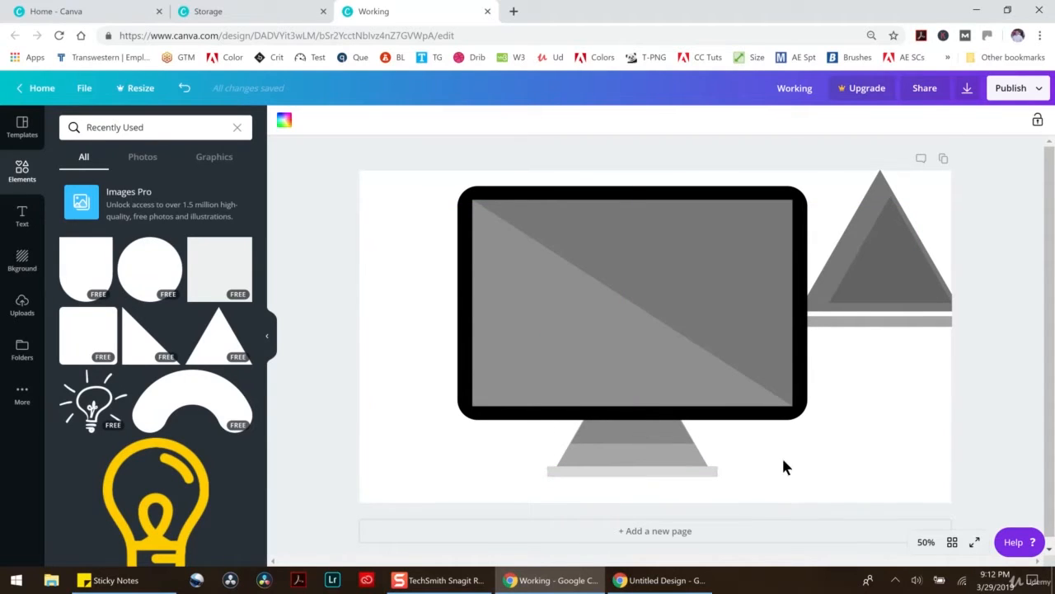
Delete the leftover dark triangles and the grey bar beside the monitor.
left_click_drag(868, 212, 893, 284)
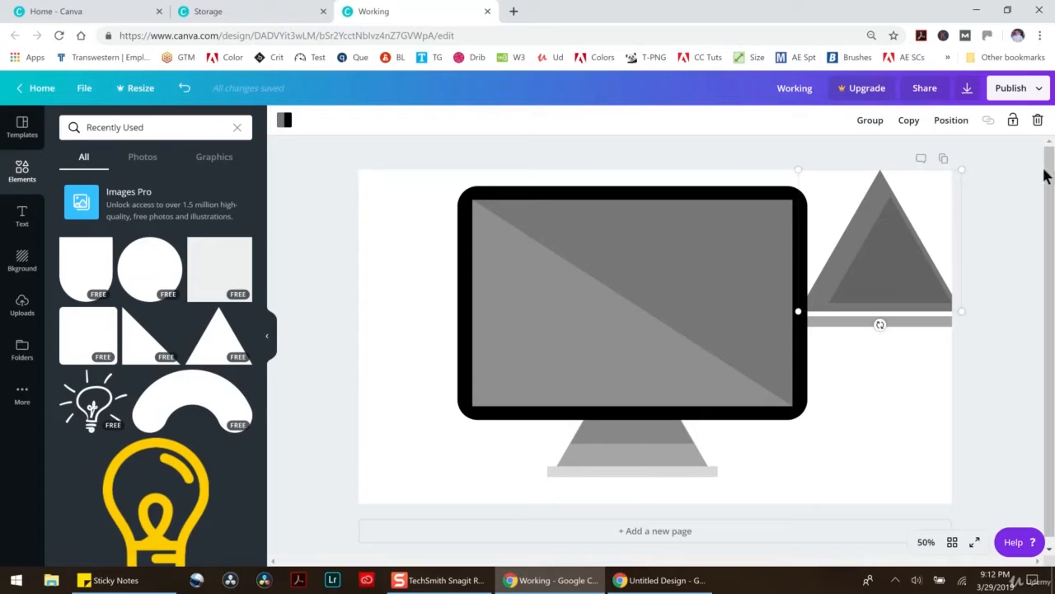
left_click(1037, 120)
left_click(903, 319)
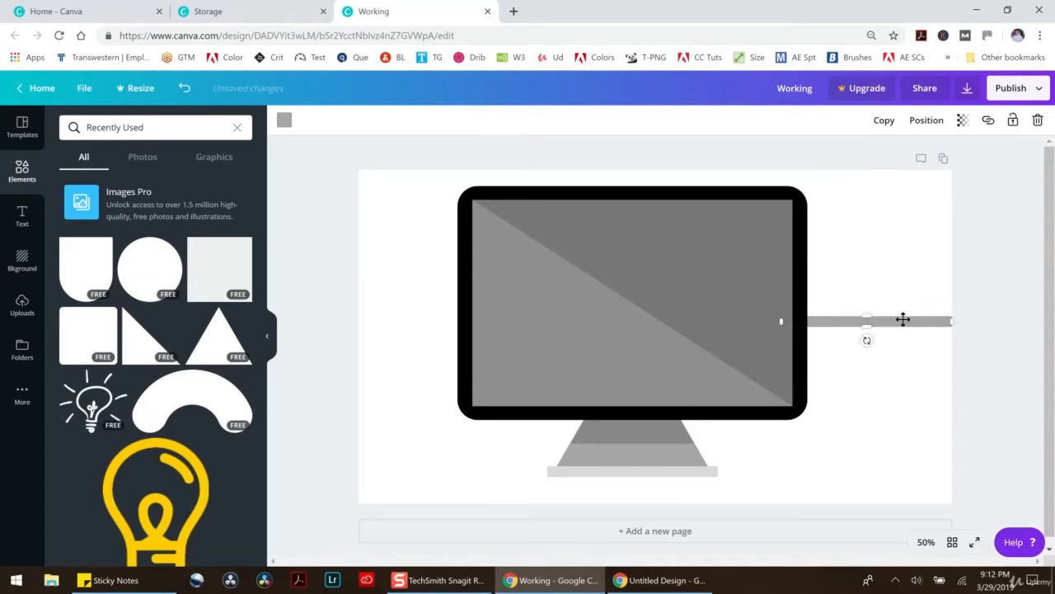
left_click(1037, 120)
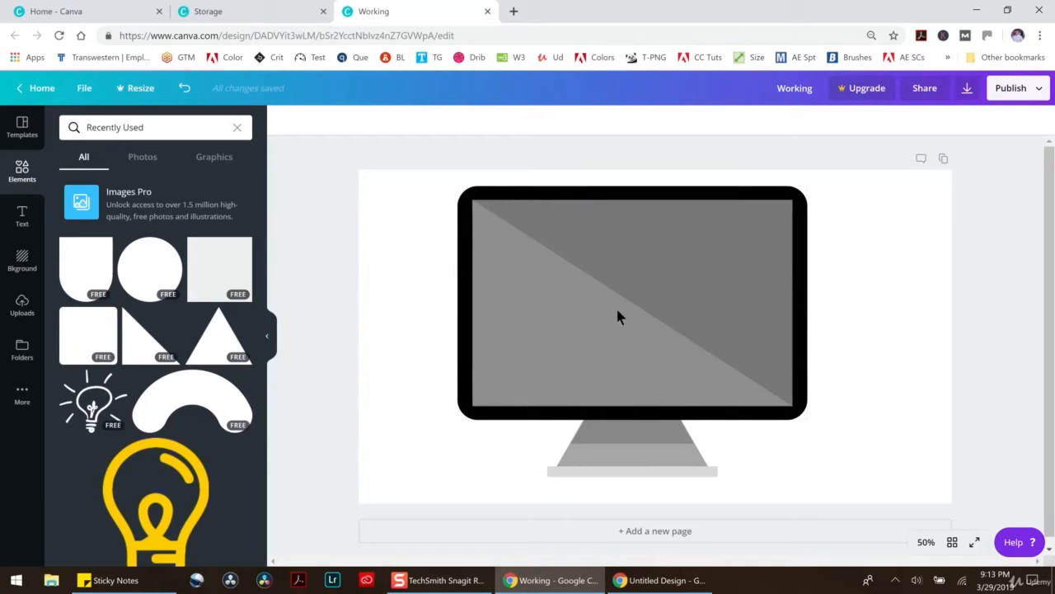
Add a square, resize it to cover the monitor's whole screen area, and colour it white.
left_click(220, 265)
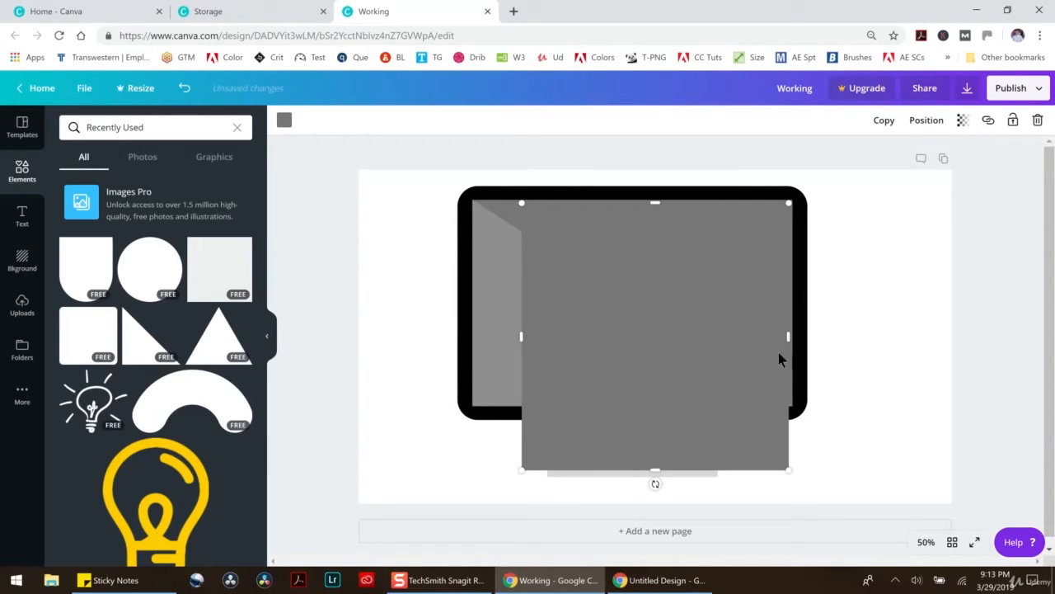
left_click_drag(789, 472, 721, 366)
left_click_drag(623, 263, 572, 259)
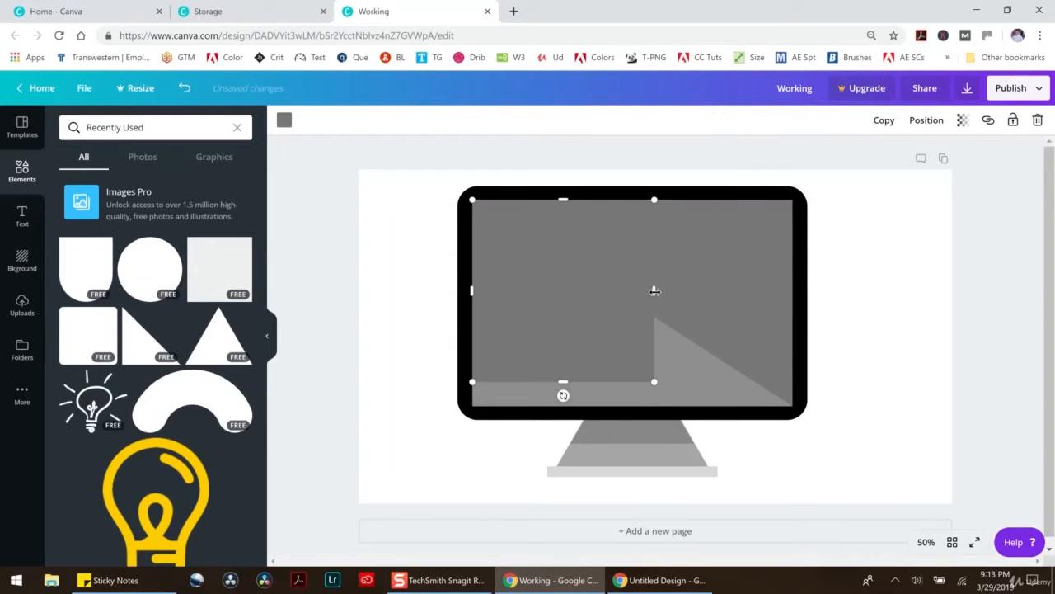
left_click_drag(655, 288, 796, 291)
left_click_drag(633, 384, 635, 406)
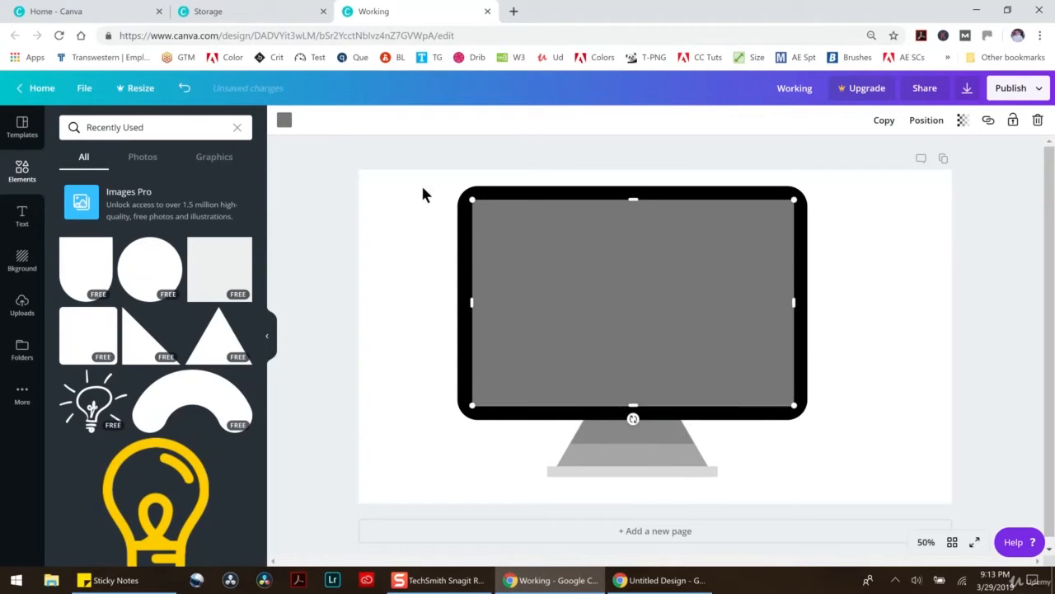
left_click(284, 119)
left_click(237, 246)
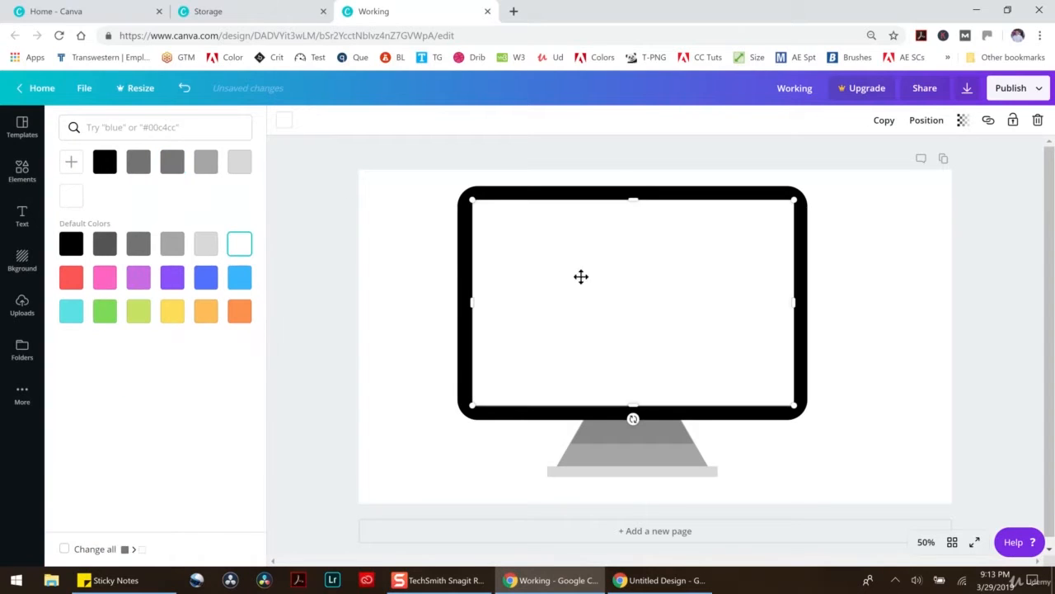
left_click(206, 277)
left_click_drag(634, 405, 631, 267)
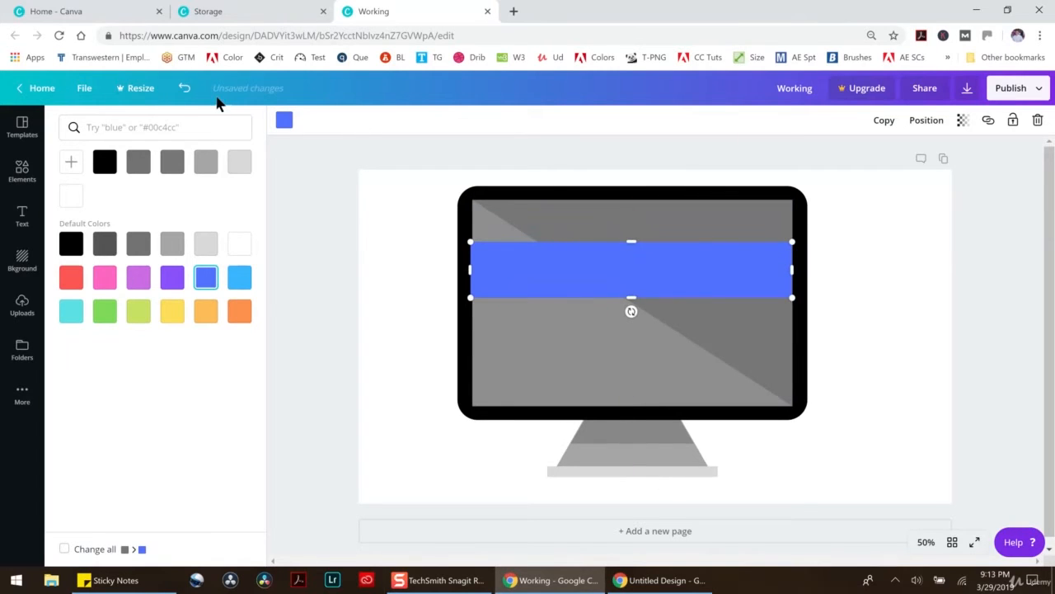
left_click(184, 88)
left_click(184, 88)
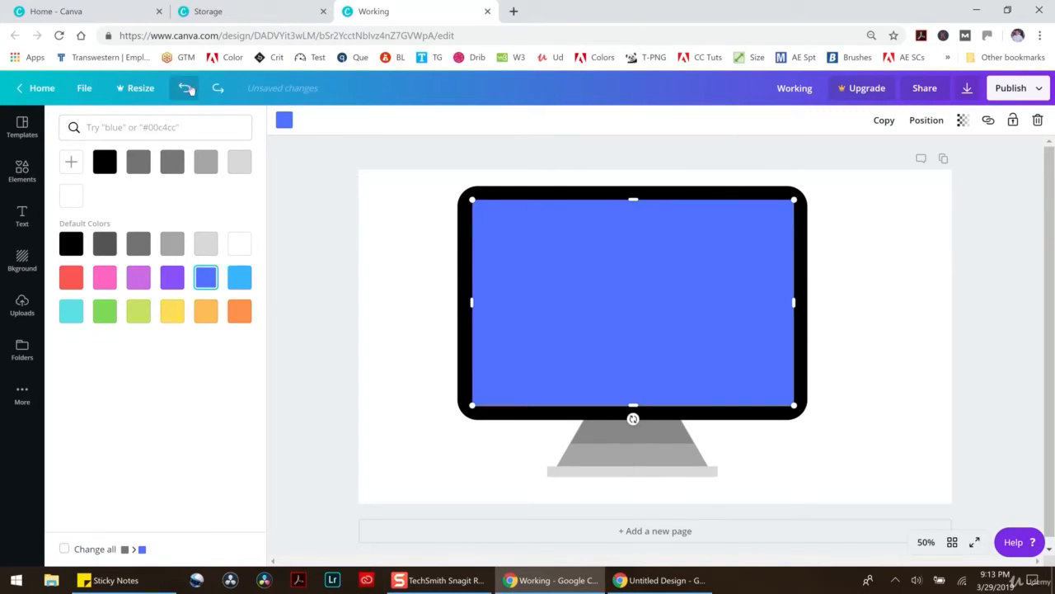
left_click(184, 88)
Add a second screen-wide rectangle, shrink it to a band across the upper part of the white screen, and colour it blue.
mouse_move(697, 288)
left_mouse_down()
mouse_move(721, 299)
mouse_move(686, 290)
left_mouse_up()
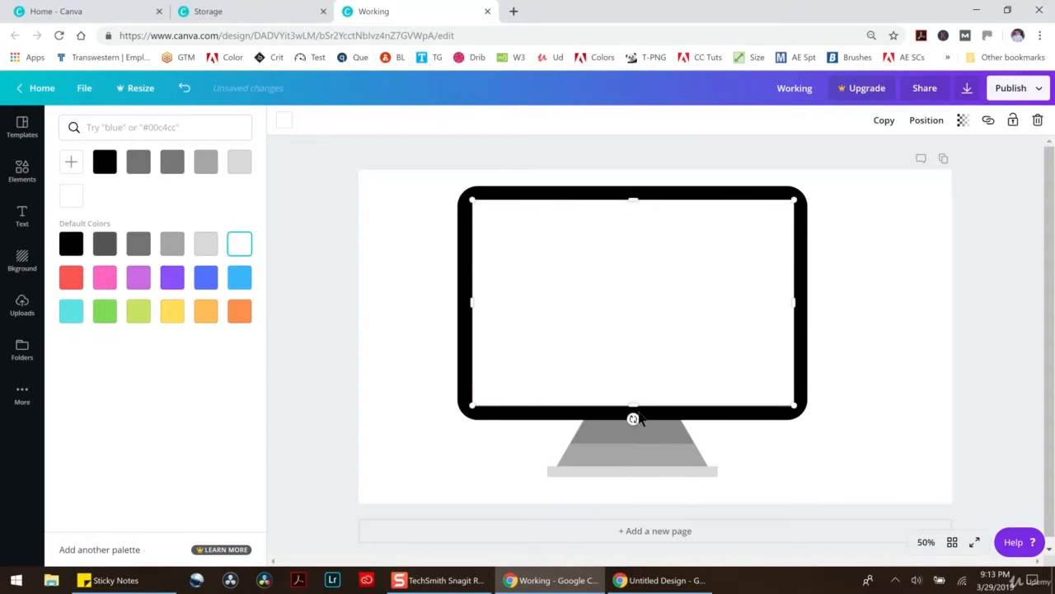
left_click_drag(626, 372, 632, 298)
left_click_drag(629, 236, 628, 252)
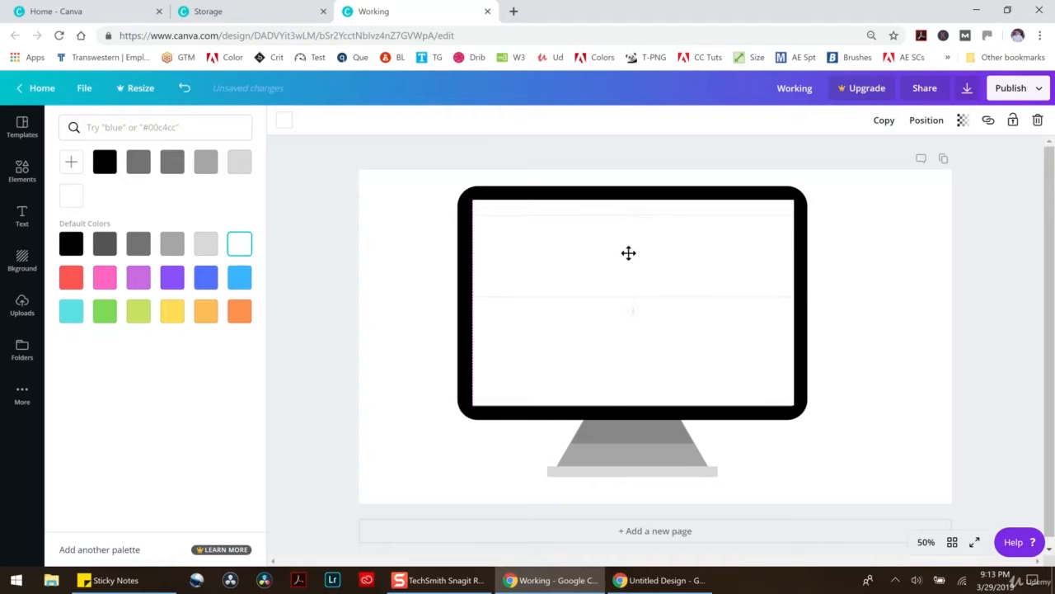
left_click(206, 278)
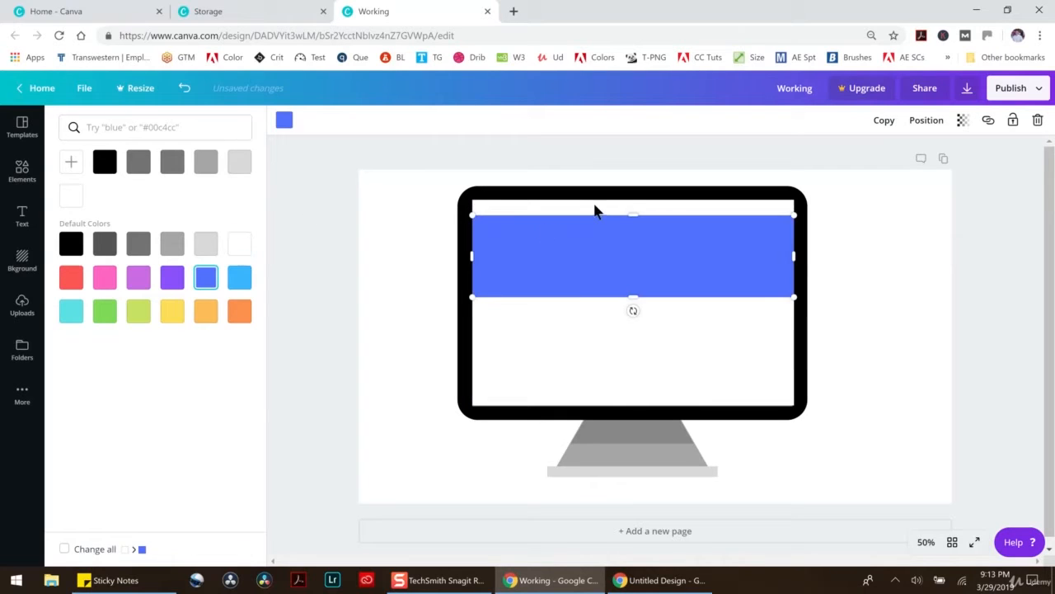
left_click(206, 163)
left_click(206, 278)
Duplicate the blue band, place the narrowed copy centred below it, and colour the copy light grey.
key("ctrl+d")
left_click_drag(650, 264, 651, 351)
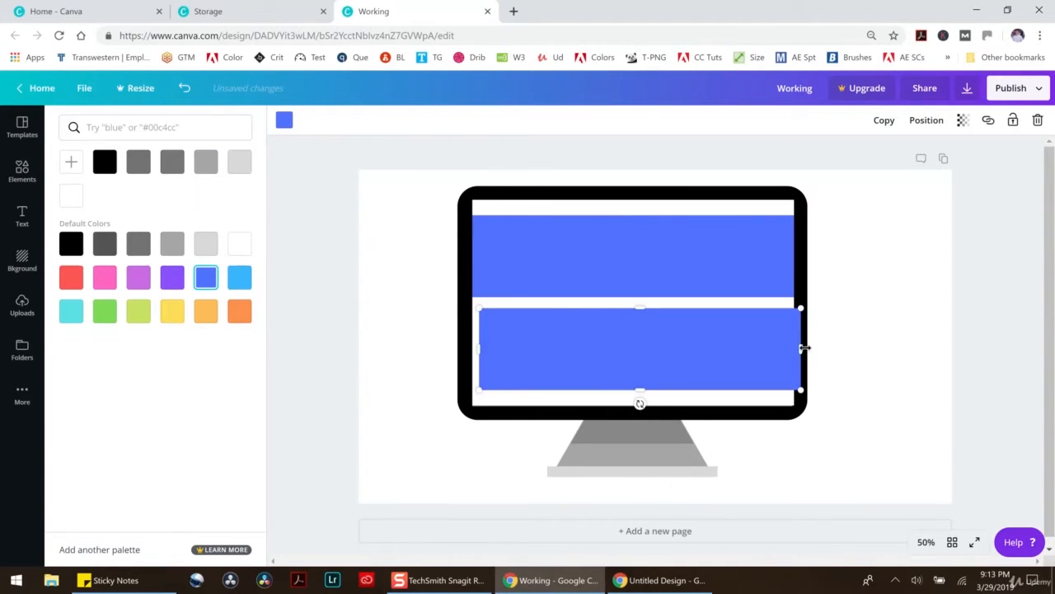
left_click_drag(804, 348, 683, 341)
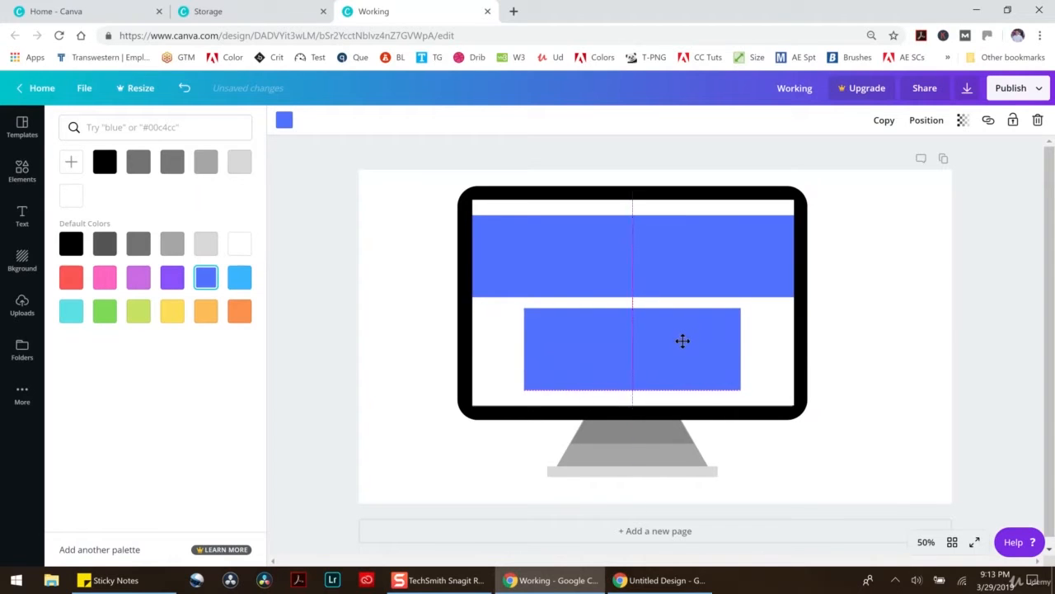
left_click(206, 243)
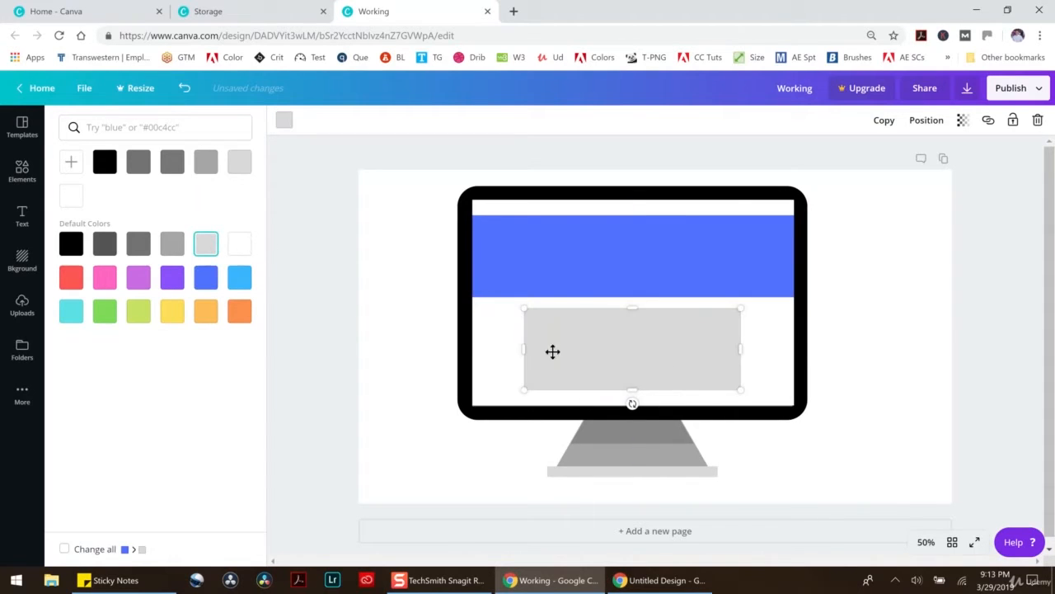
left_click(239, 244)
left_click(206, 243)
Place evenly spaced thin white stripes over the light grey block so that it looks like lines of text.
left_click_drag(698, 350, 668, 356)
left_click_drag(634, 388, 651, 324)
left_click(239, 243)
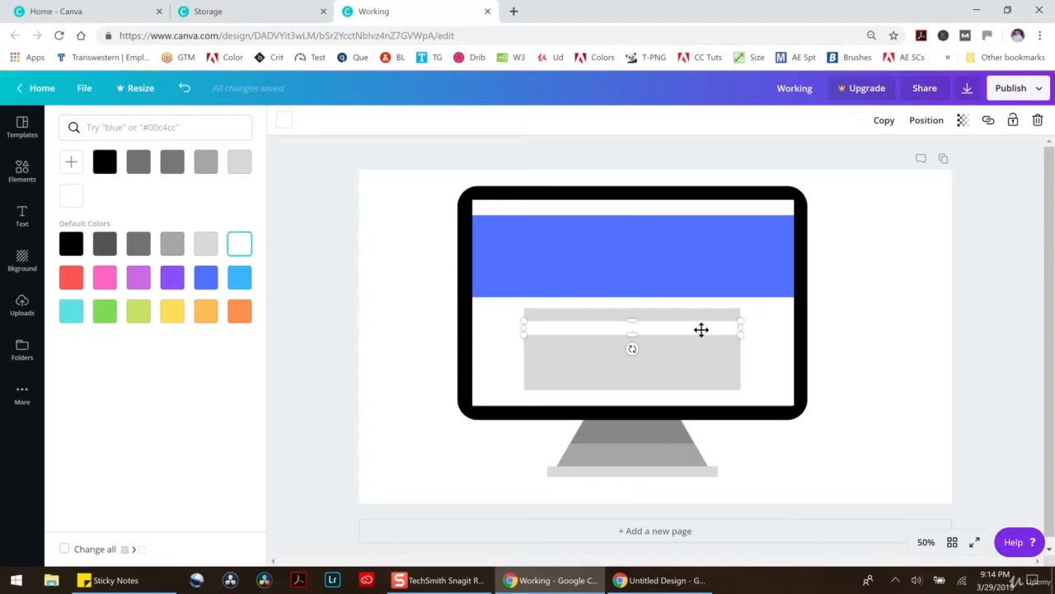
left_click_drag(658, 335, 664, 380)
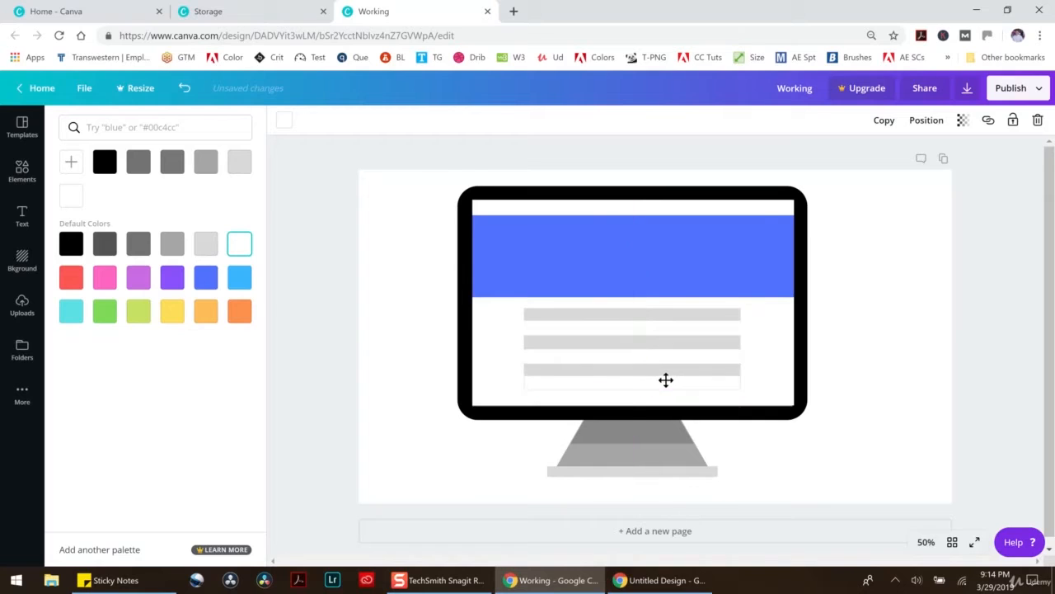
Extend the light grey block down to the screen's lower edge to form a fourth text line.
left_click(683, 314)
left_click_drag(632, 393, 632, 405)
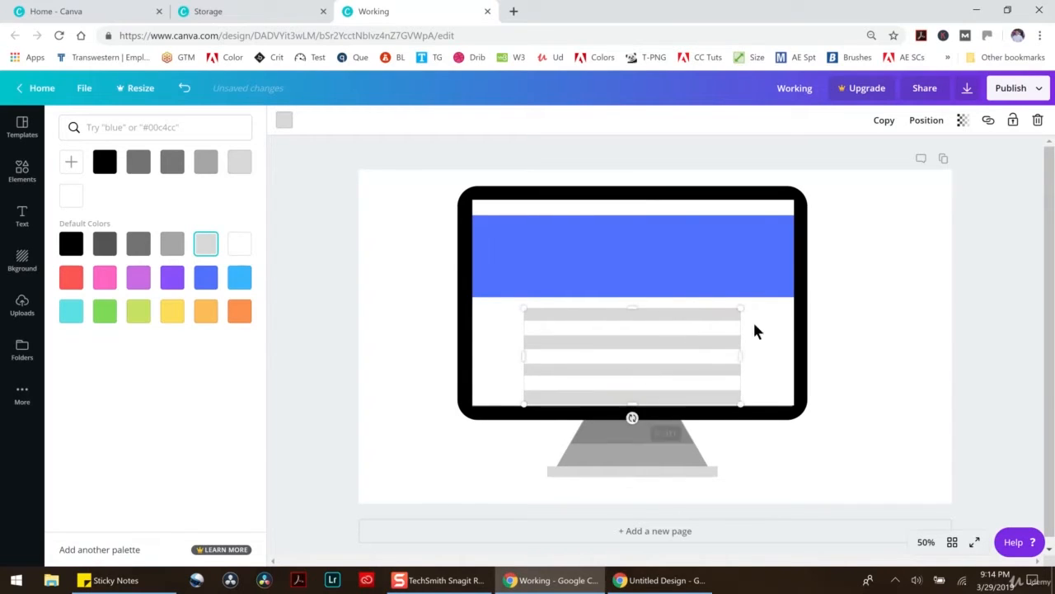
left_click(891, 258)
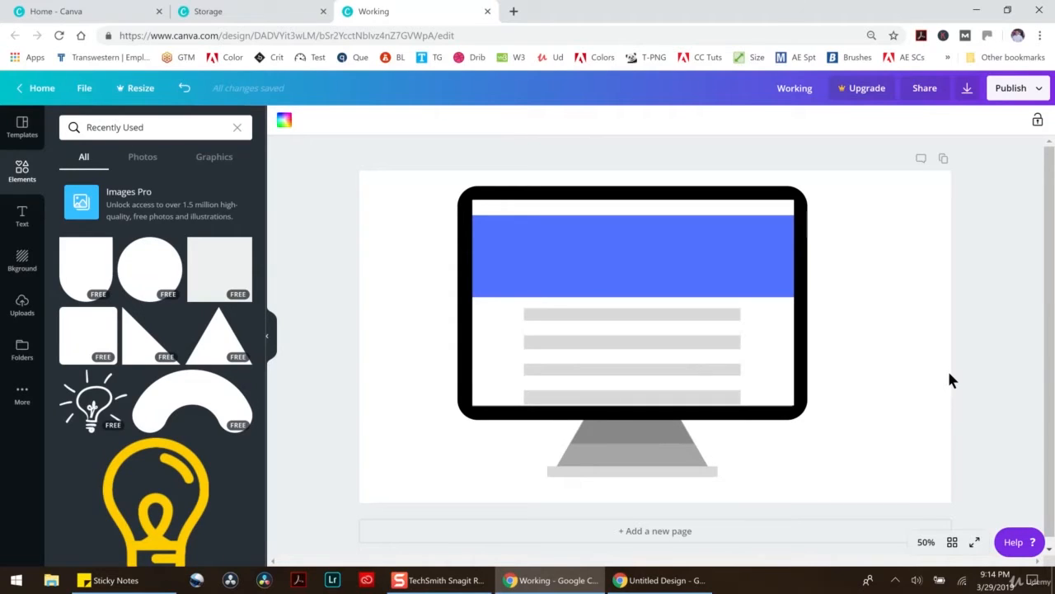
Undo the web-page mock-up back to the original dark grey screen with its diagonal highlight.
left_click(633, 234)
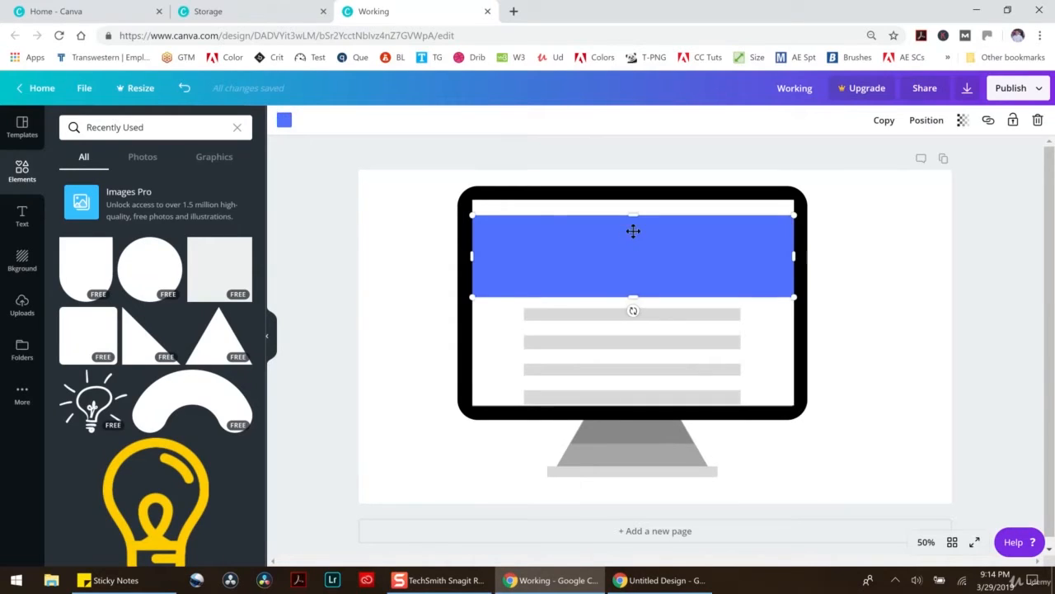
left_click(182, 87)
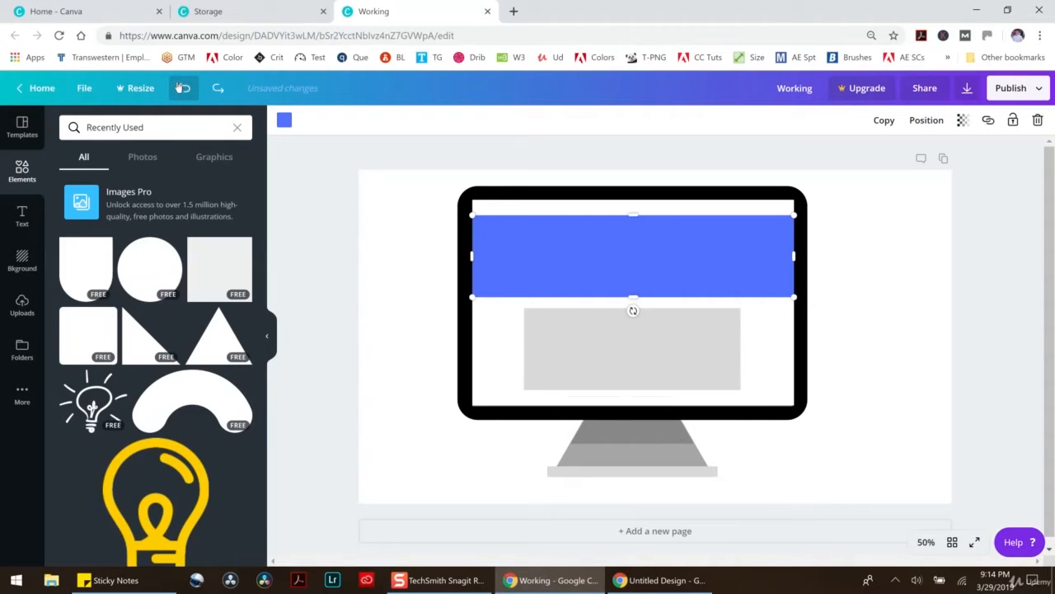
left_click(181, 87)
left_click(181, 87)
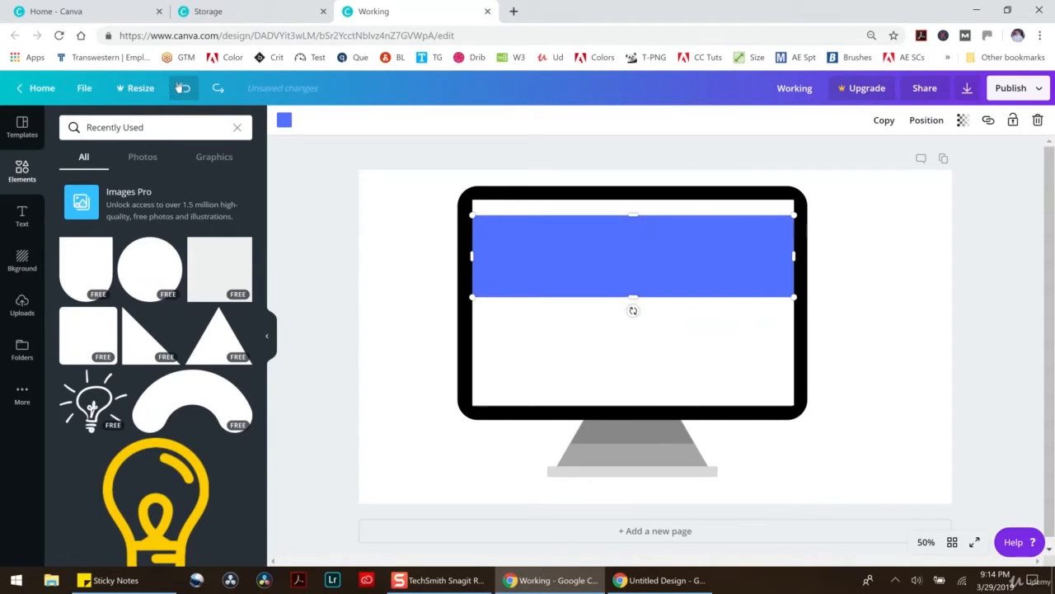
left_click(182, 88)
left_click(182, 87)
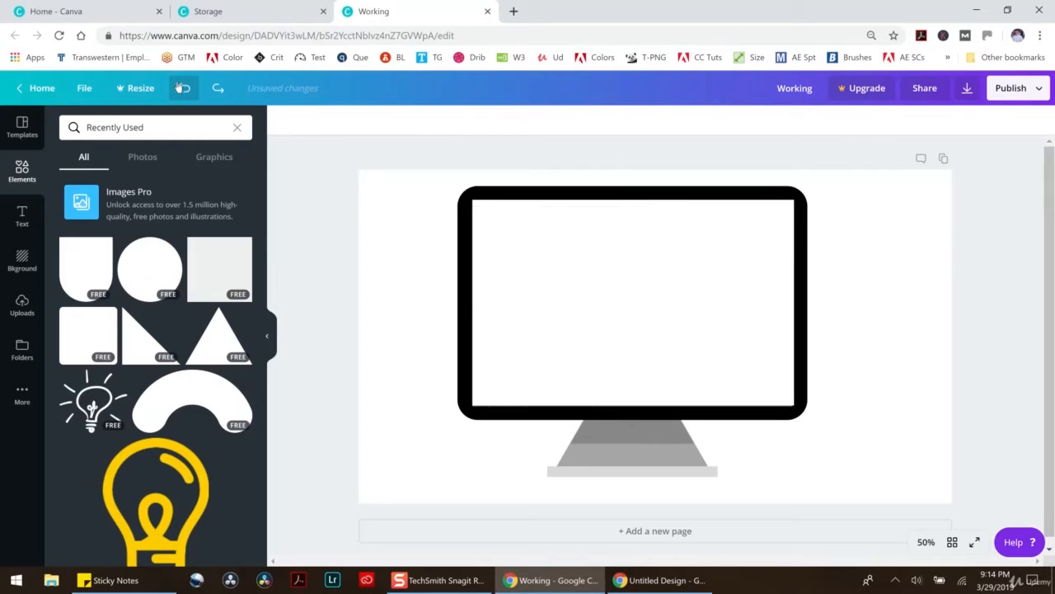
left_click(182, 87)
left_click(187, 88)
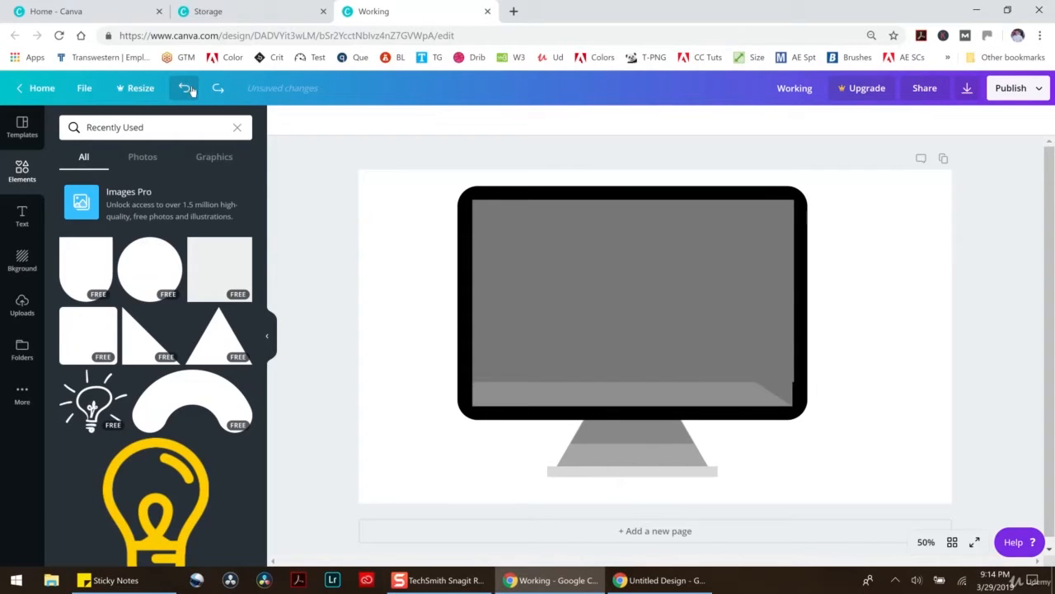
left_click(189, 89)
left_click(188, 89)
left_click(189, 89)
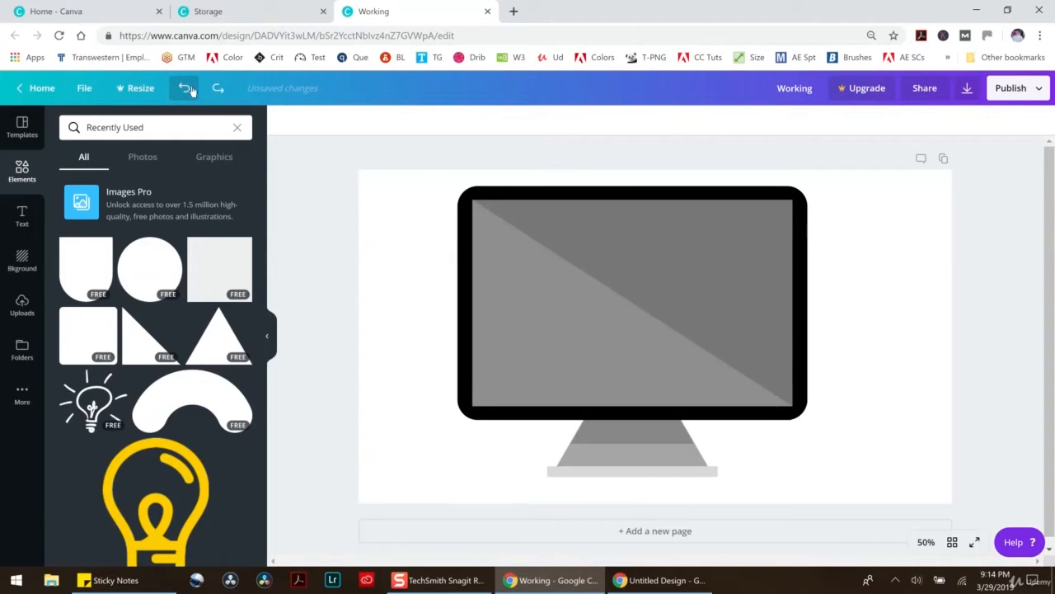
left_click(189, 89)
left_click(189, 89)
left_click(891, 291)
Pull the translucent diagonal triangle and the dark grey screen rectangle away from the black monitor frame.
left_click(638, 254)
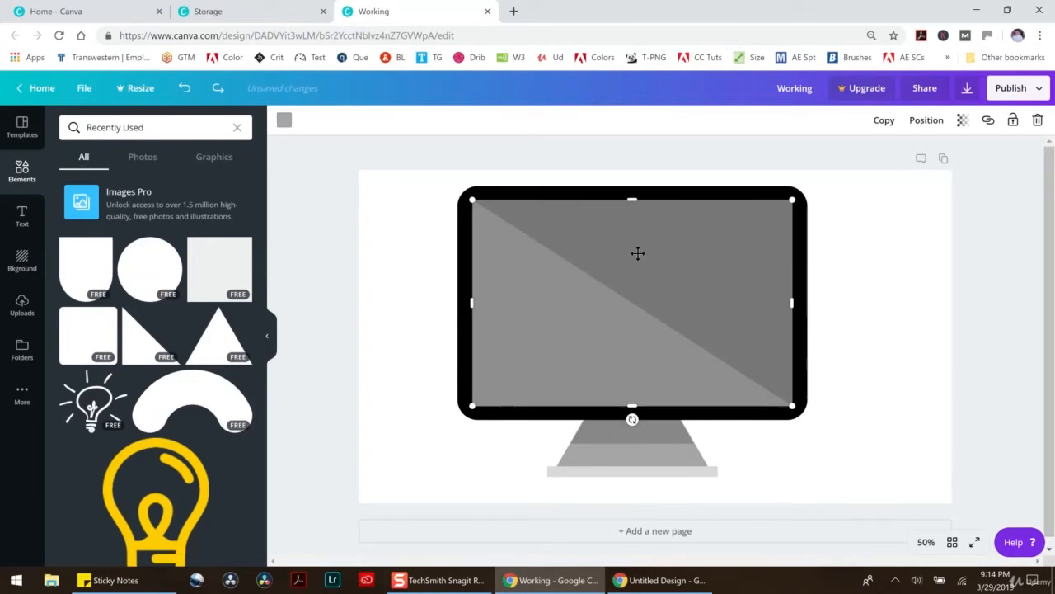
left_click_drag(660, 245, 550, 393)
left_click(607, 309)
left_click_drag(608, 278, 673, 402)
left_click_drag(651, 347, 885, 326)
Delete the translucent triangle, the dark grey screen rectangle and the black frame, leaving only the stand.
left_click(499, 377)
left_click(1038, 121)
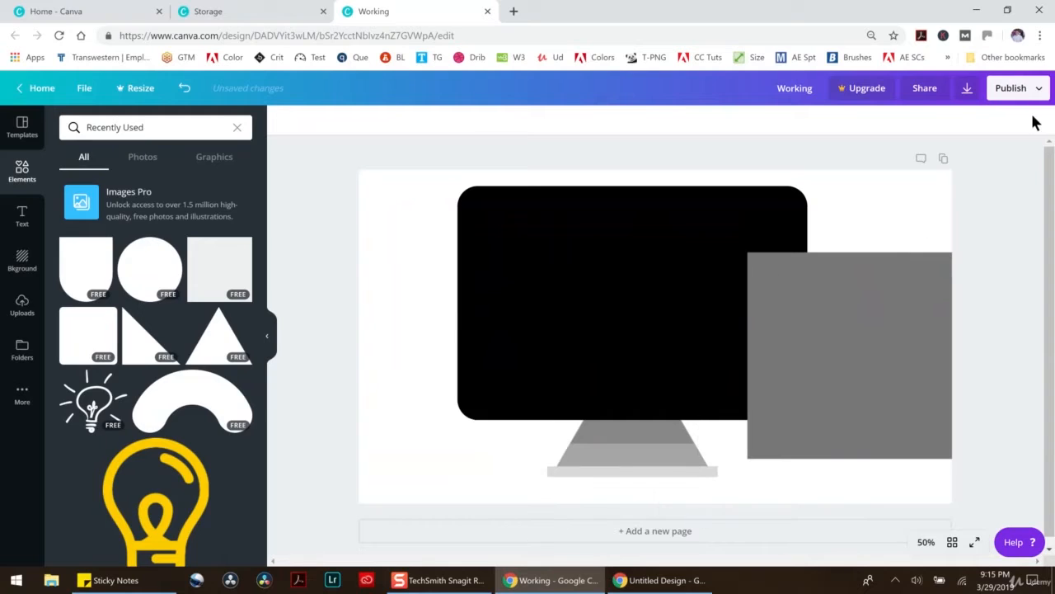
left_click(1036, 122)
left_click_drag(610, 275, 639, 309)
left_click(1037, 120)
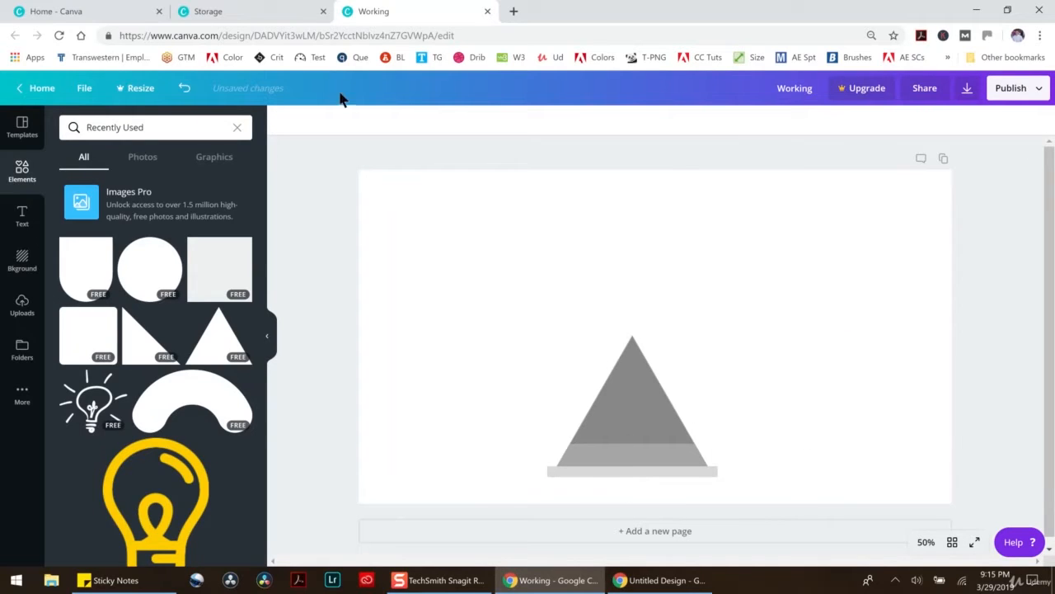
Undo the deletions and moves of the screen pieces to restore the complete monitor.
left_click(184, 87)
left_click(184, 88)
left_click(184, 87)
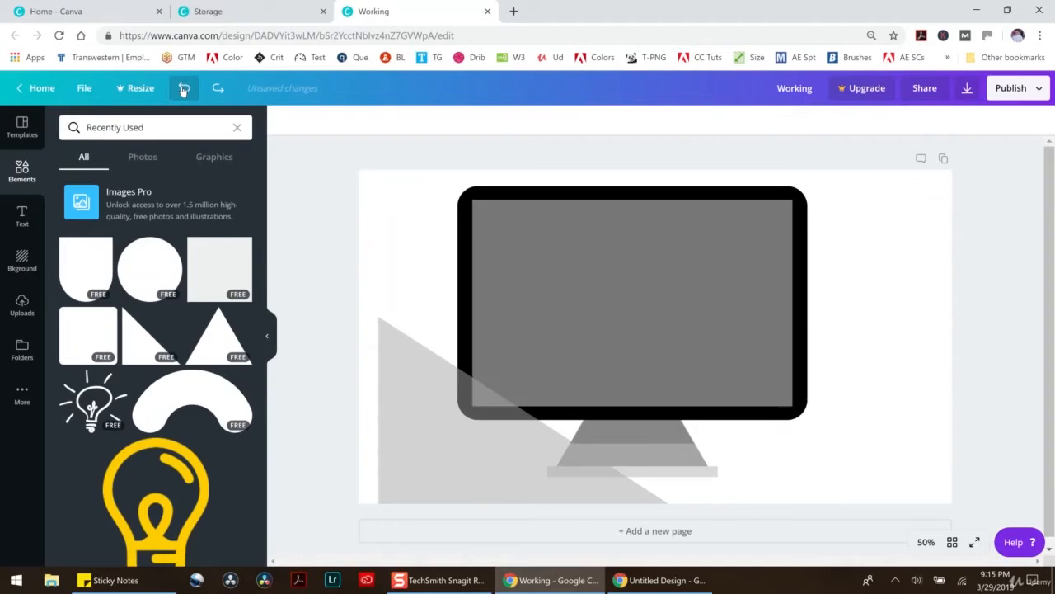
left_click(184, 88)
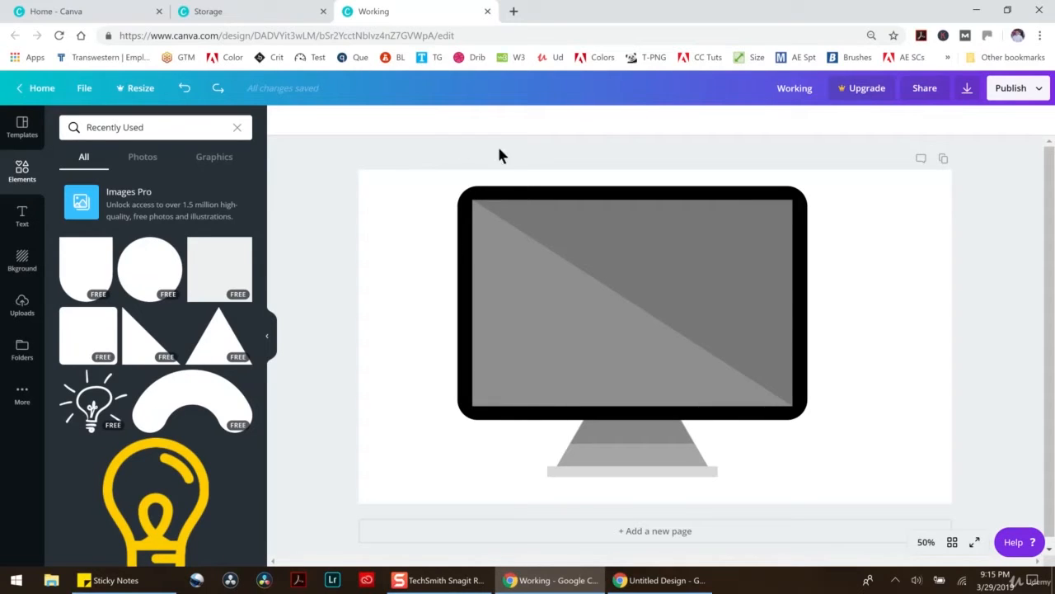
Delete the stand's darker shading triangle and the screen's diagonal highlight, and clear the rest of the monitor from the page.
left_click(618, 438)
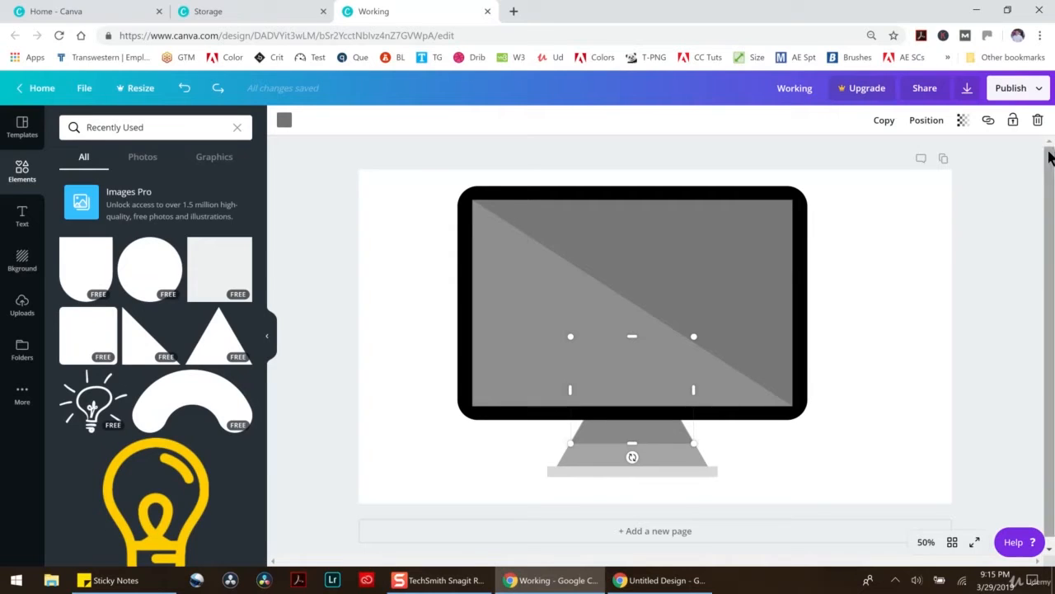
left_click(1037, 120)
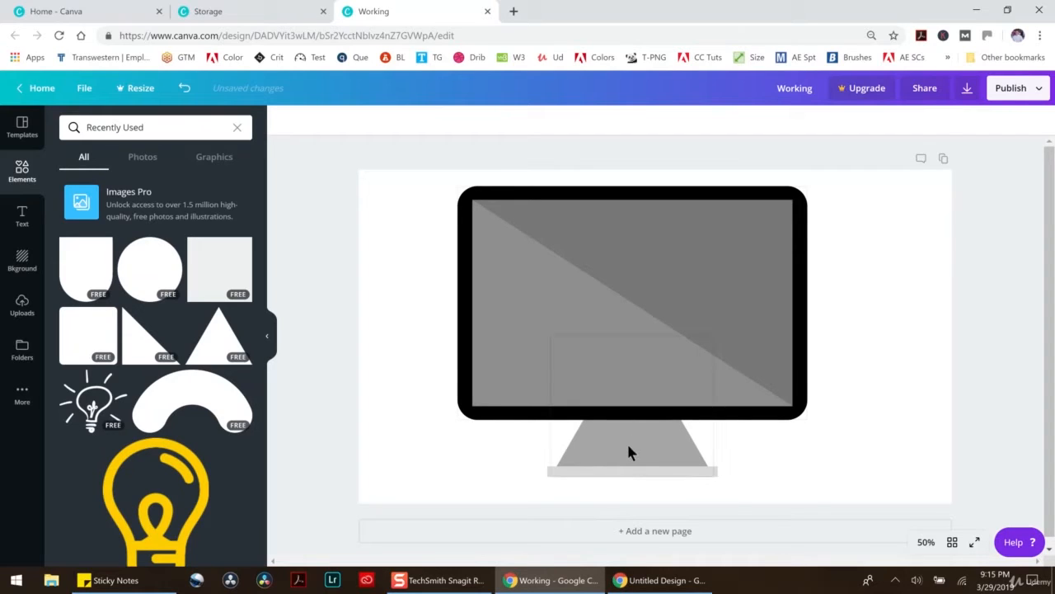
left_click(712, 288)
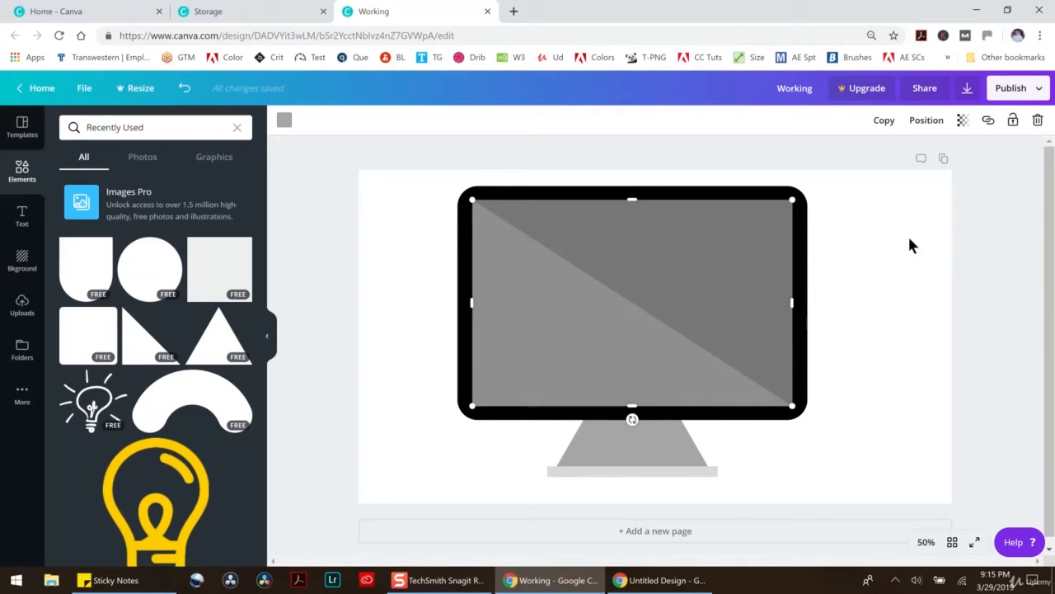
left_click(1037, 121)
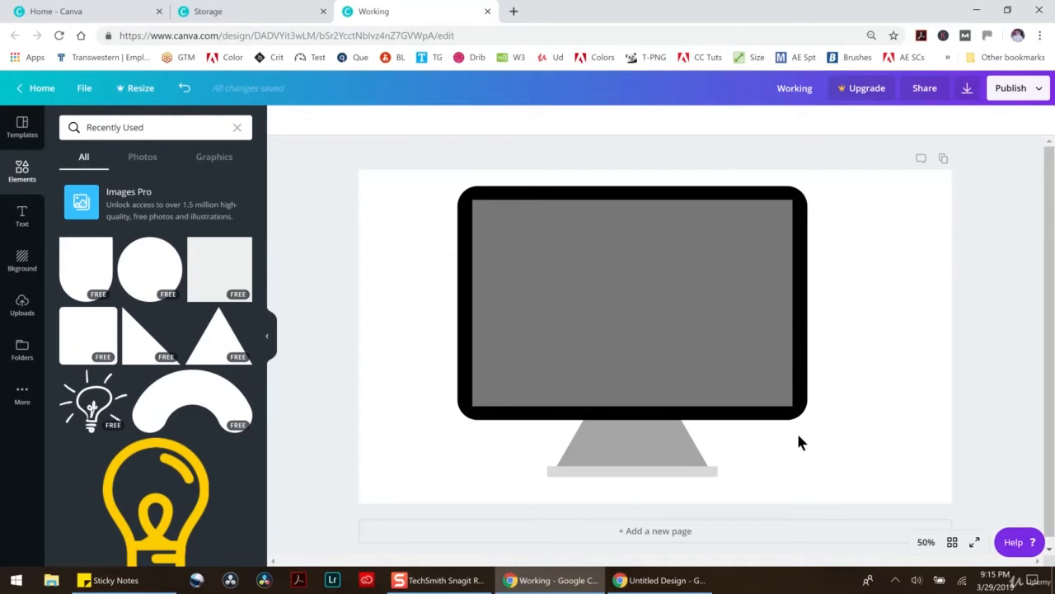
left_click_drag(421, 164, 772, 502)
left_click(1036, 116)
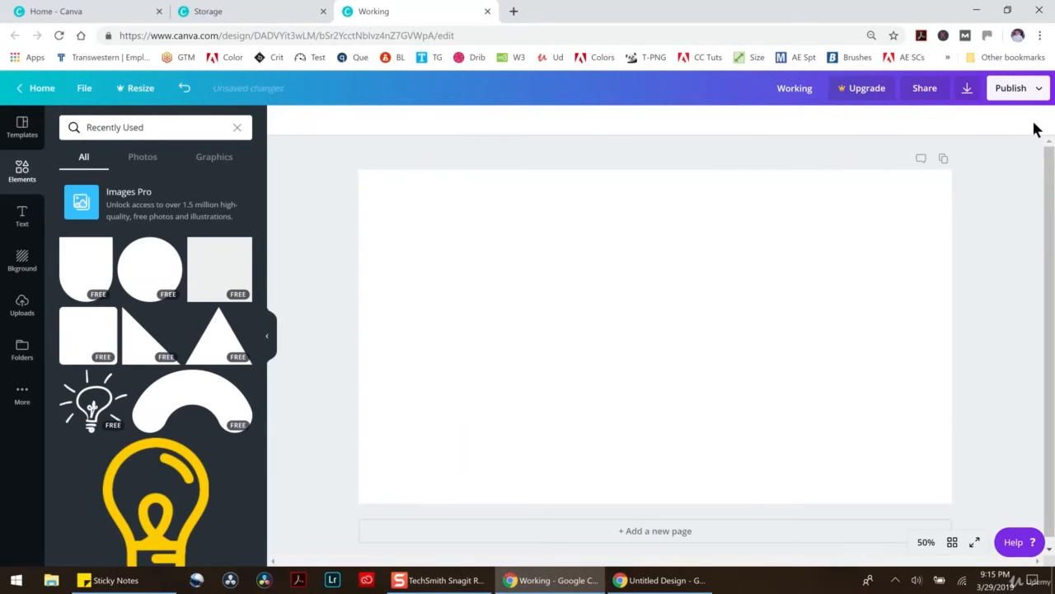
Add a triangle, shrink it to a small stand shape near the page's lower centre and colour it medium-light grey.
left_click(216, 352)
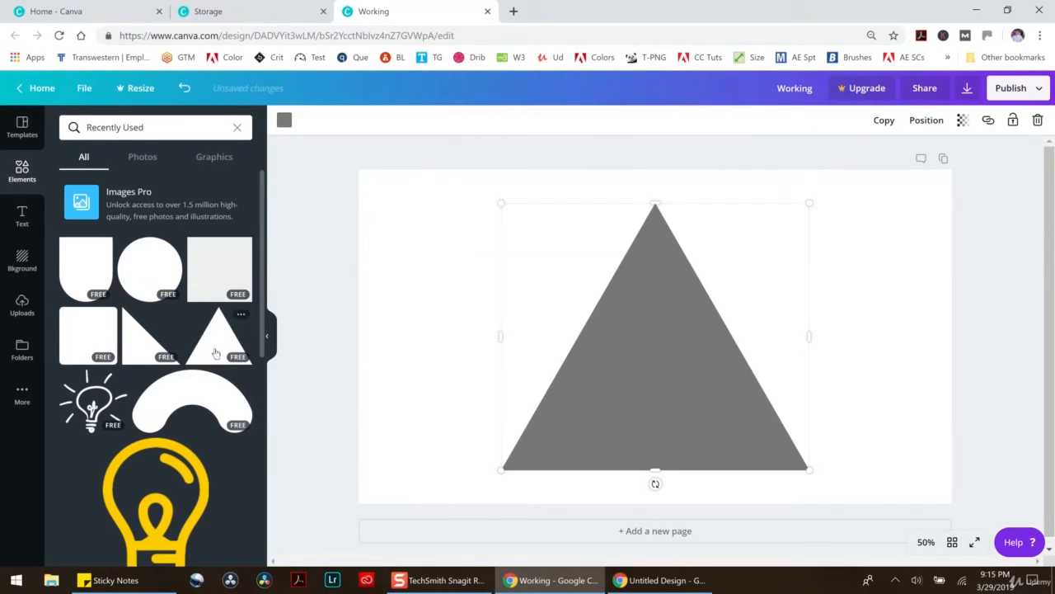
left_click_drag(807, 204, 655, 429)
left_click(284, 121)
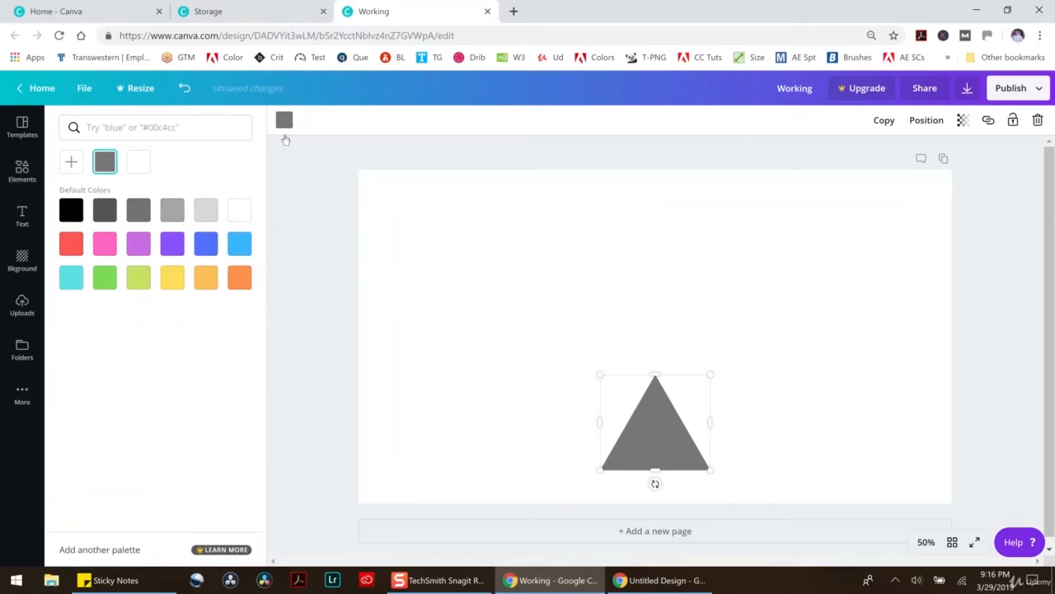
left_click(204, 212)
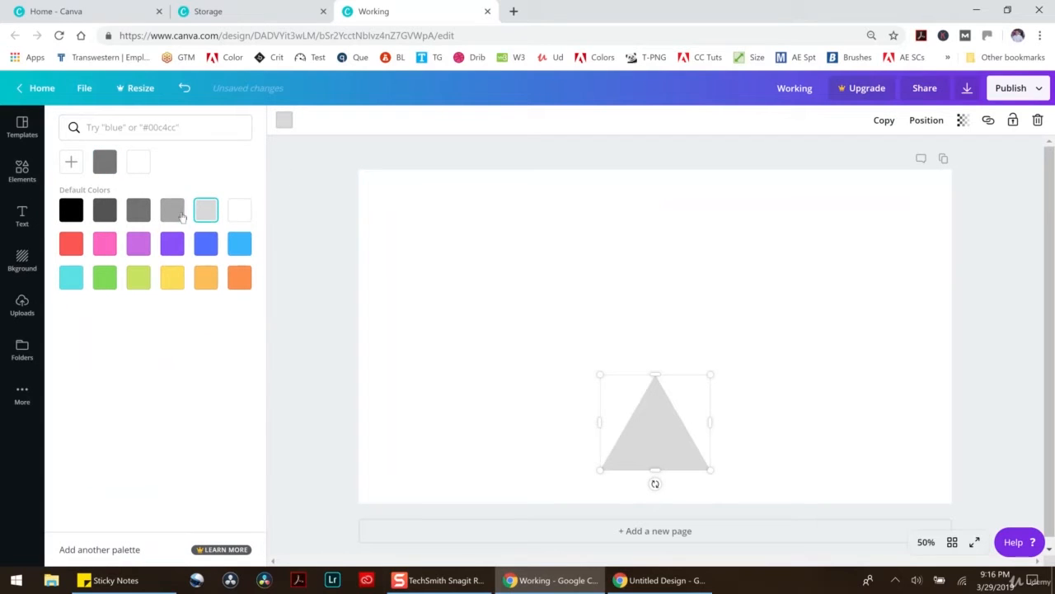
left_click(173, 210)
left_click(554, 289)
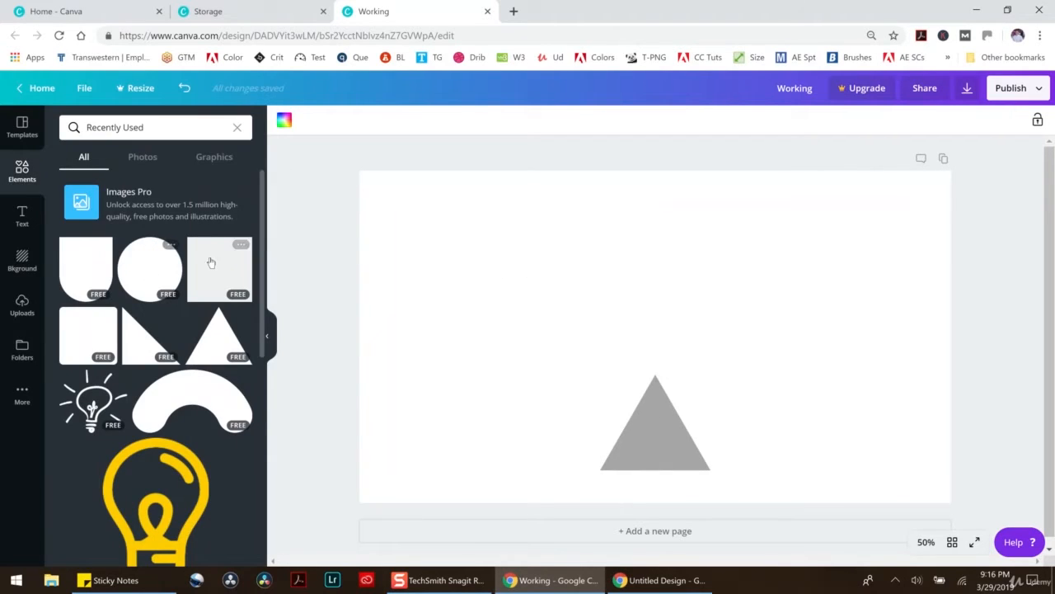
Add a square, reshape it into a thin bar slightly wider than the triangle along its base, and colour it light grey.
left_click(217, 266)
left_click_drag(791, 203, 654, 465)
left_click_drag(577, 464, 640, 465)
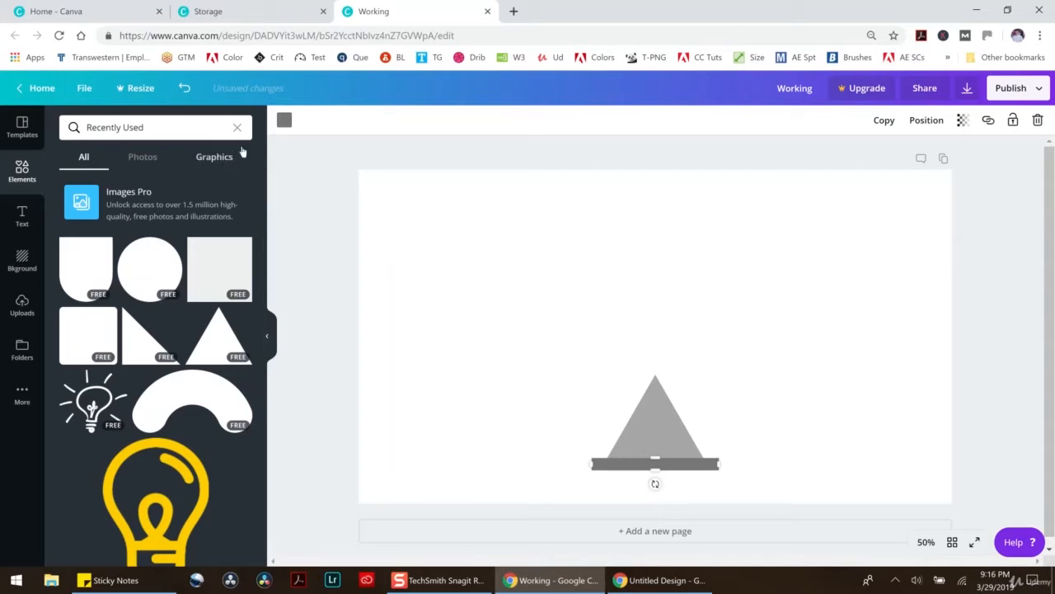
left_click(283, 121)
left_click(207, 212)
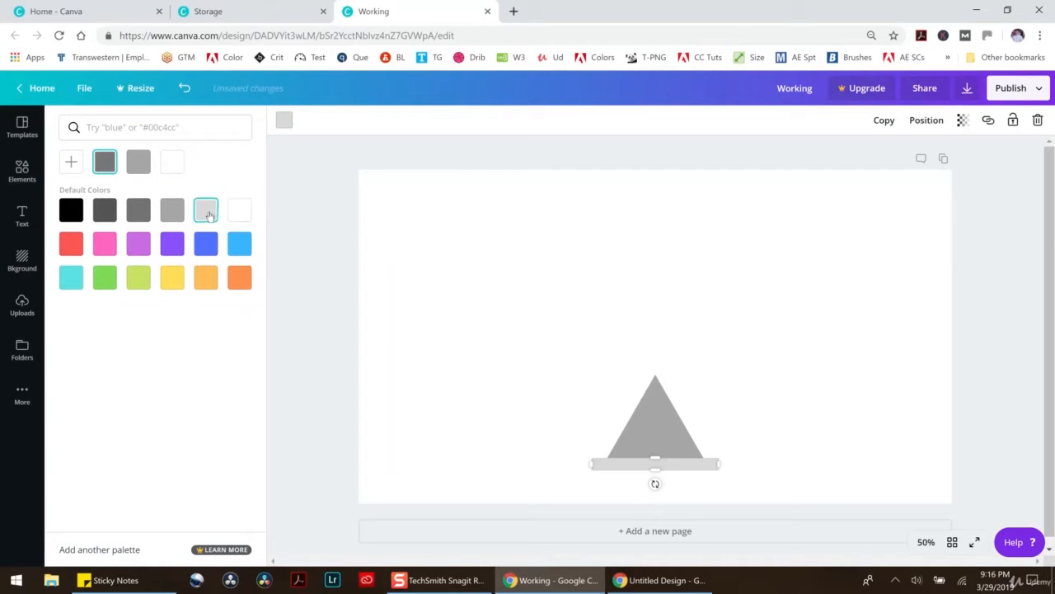
left_click(736, 296)
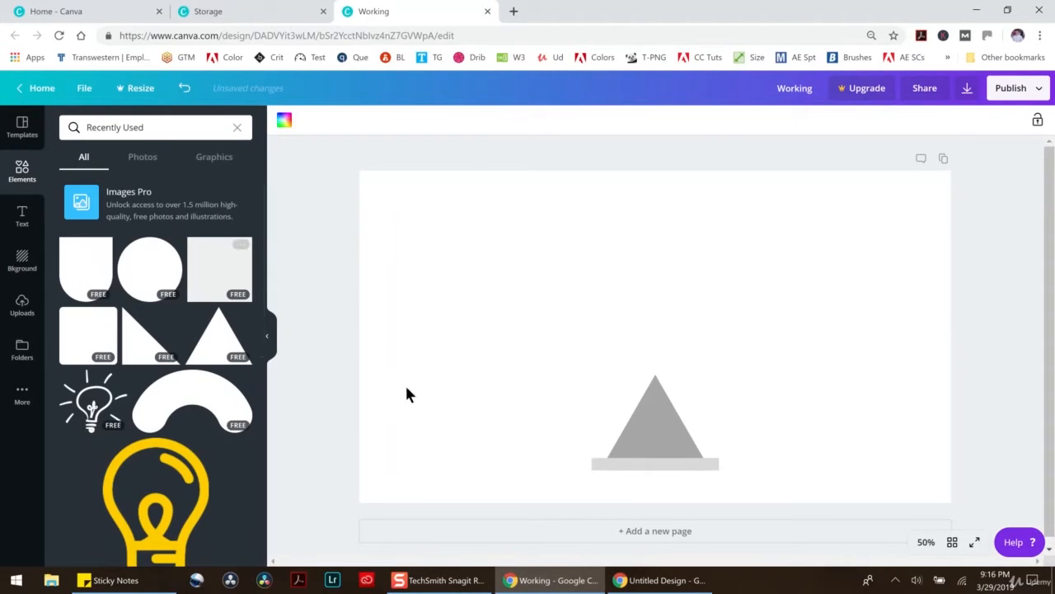
Duplicate the stand triangle, align the copy with the original and shrink it to cover only the upper part.
left_click(636, 428)
left_click_drag(622, 380, 628, 386)
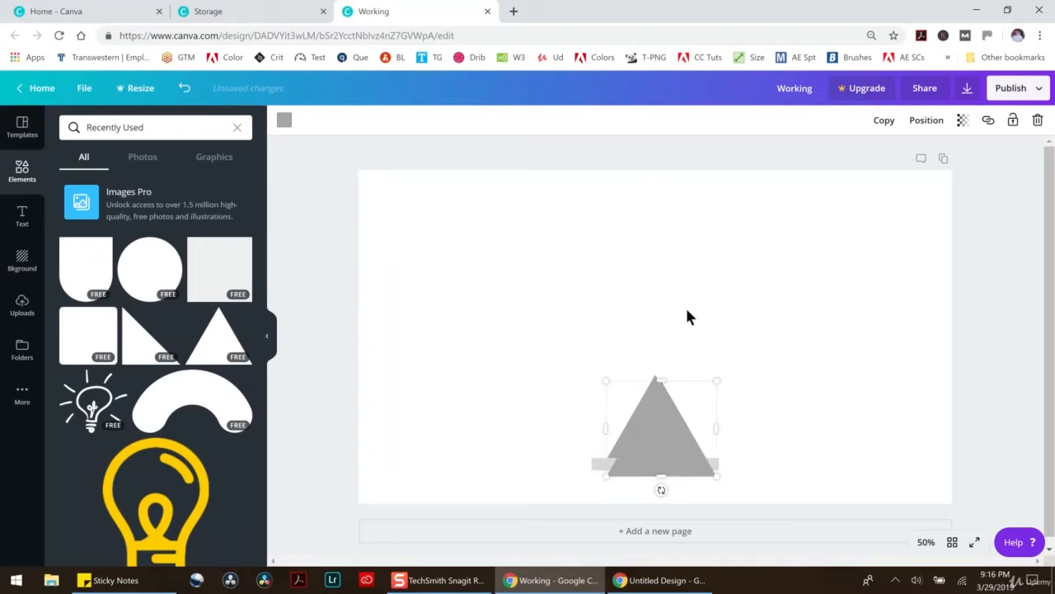
left_click_drag(677, 473, 668, 452)
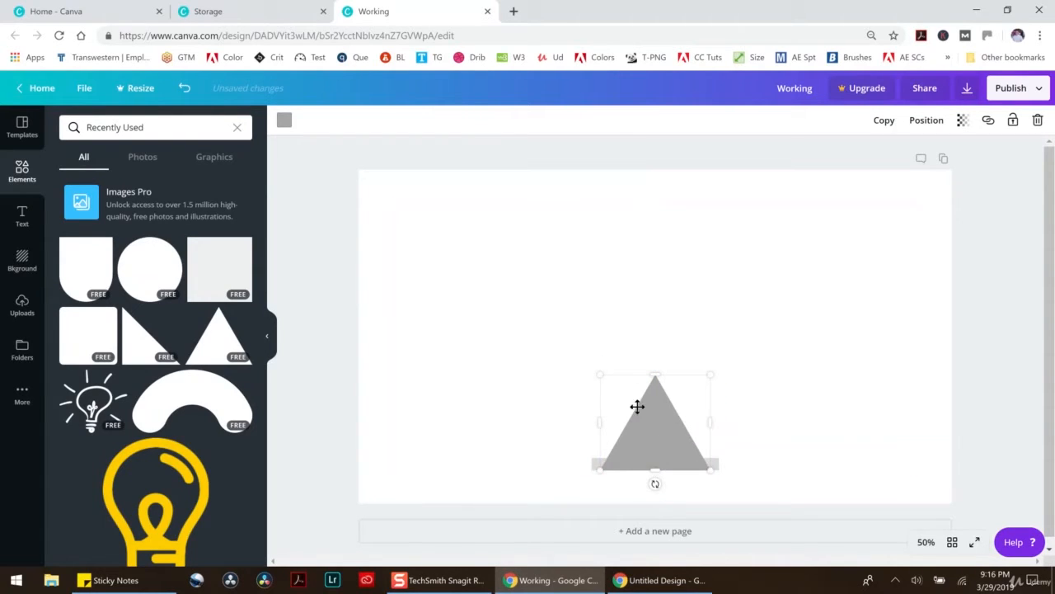
left_click_drag(703, 469, 655, 410)
Colour the smaller triangle a darker grey and set its transparency to 50.
left_click(282, 119)
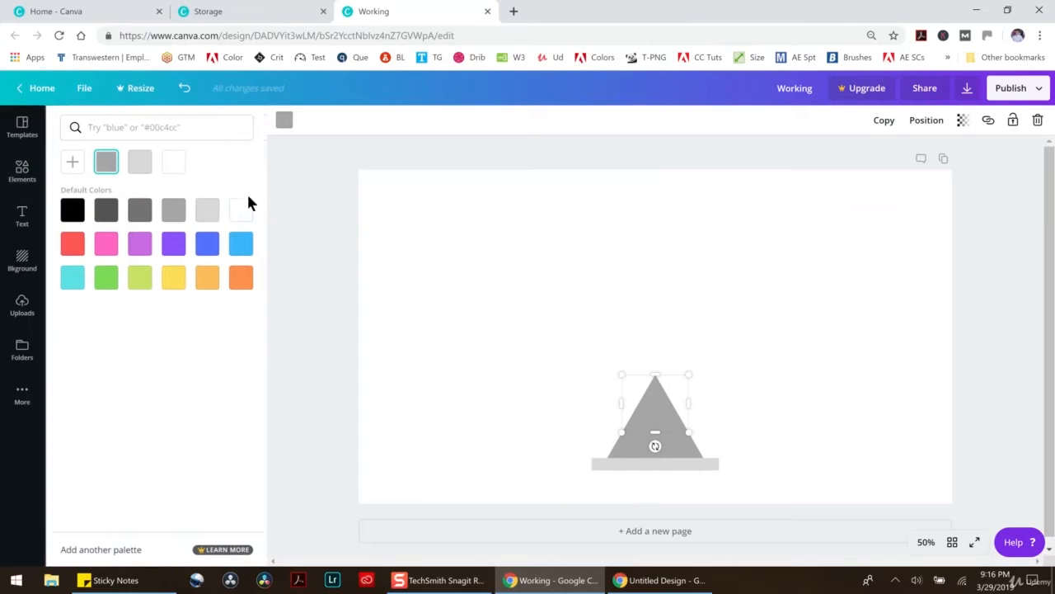
left_click(139, 212)
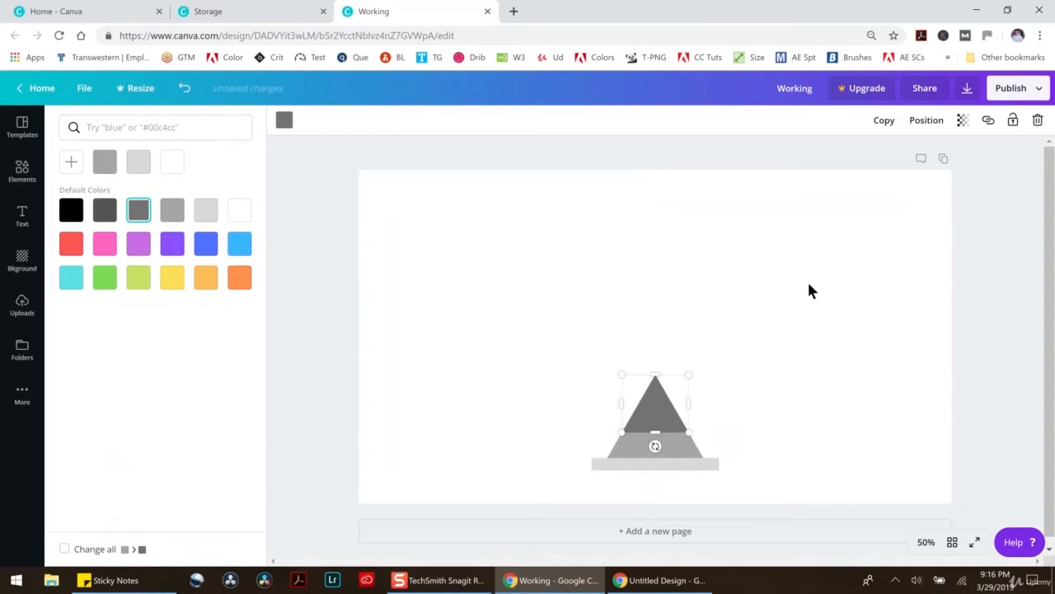
left_click(962, 119)
left_click_drag(930, 152, 891, 159)
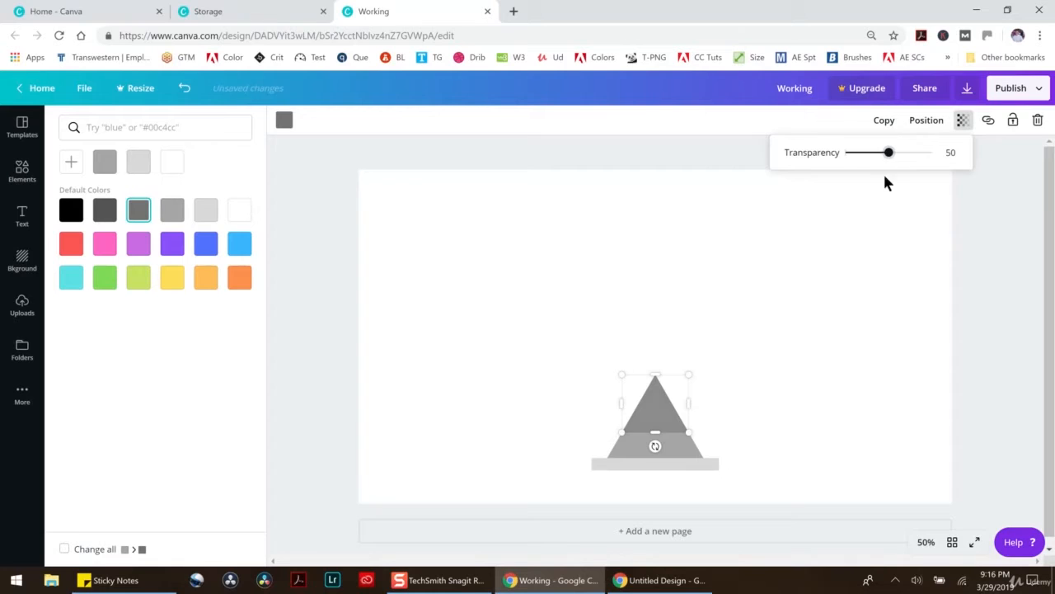
left_click(869, 273)
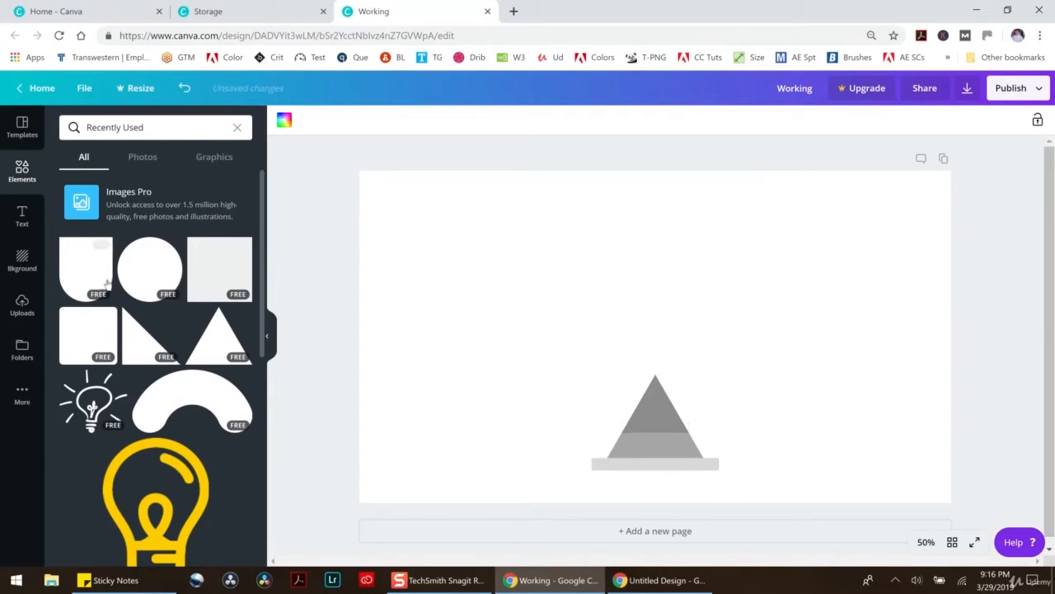
Add a rounded square and reshape it into a wide, tall monitor body centred over the stand's upper part.
scroll(95, 342, "down", 2)
scroll(95, 342, "up", 2)
left_click(95, 342)
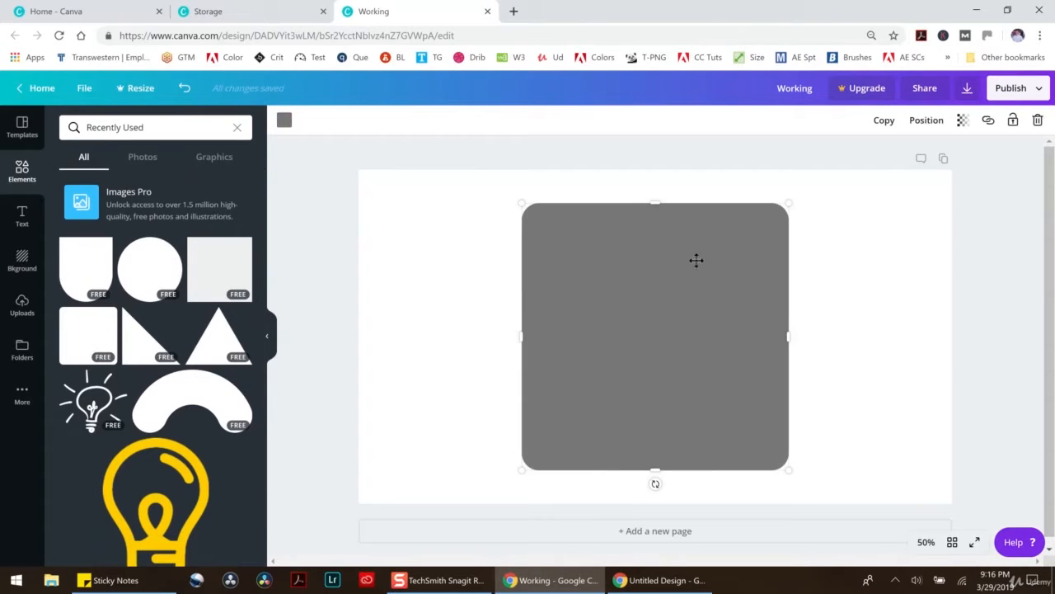
left_click_drag(794, 334, 928, 334)
left_click_drag(727, 469, 723, 365)
left_click_drag(766, 319, 697, 368)
left_click_drag(653, 253, 655, 311)
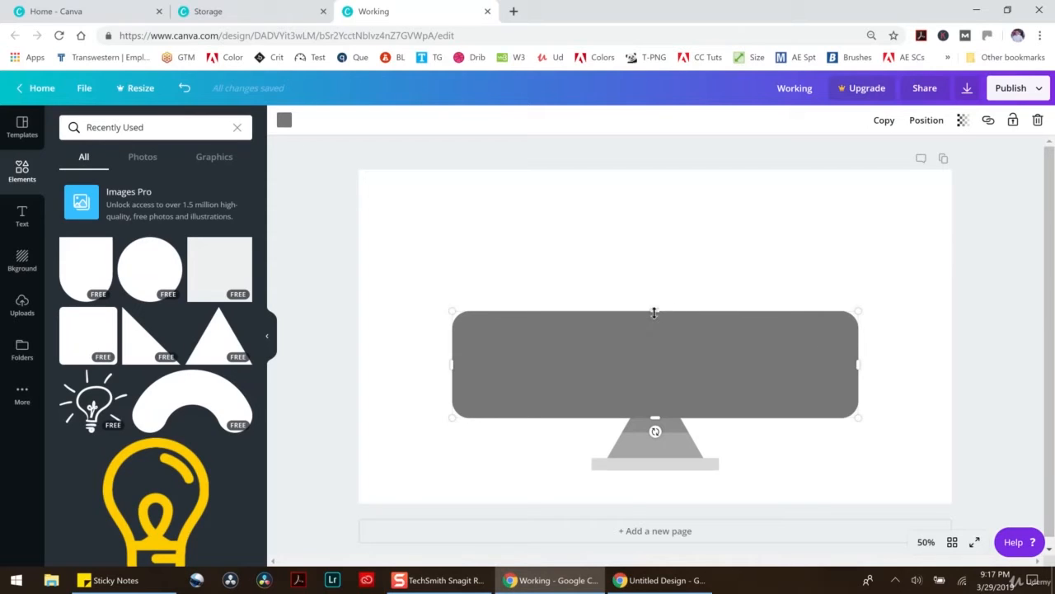
left_click_drag(651, 312, 656, 183)
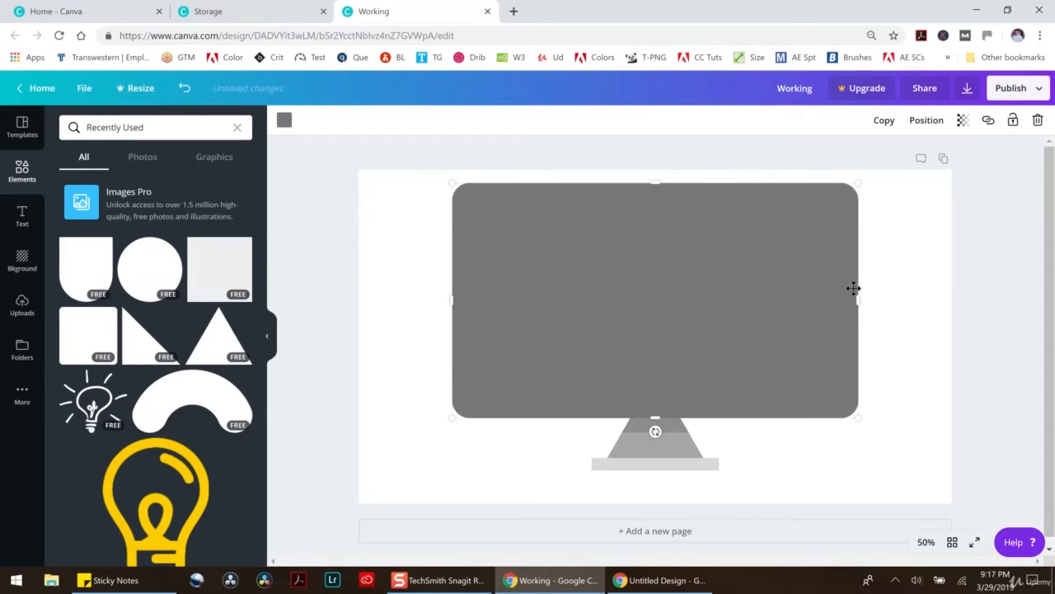
Narrow the monitor body to a nearly square shape and recentre it over the stand.
left_click_drag(854, 305, 717, 300)
left_click_drag(611, 288, 683, 292)
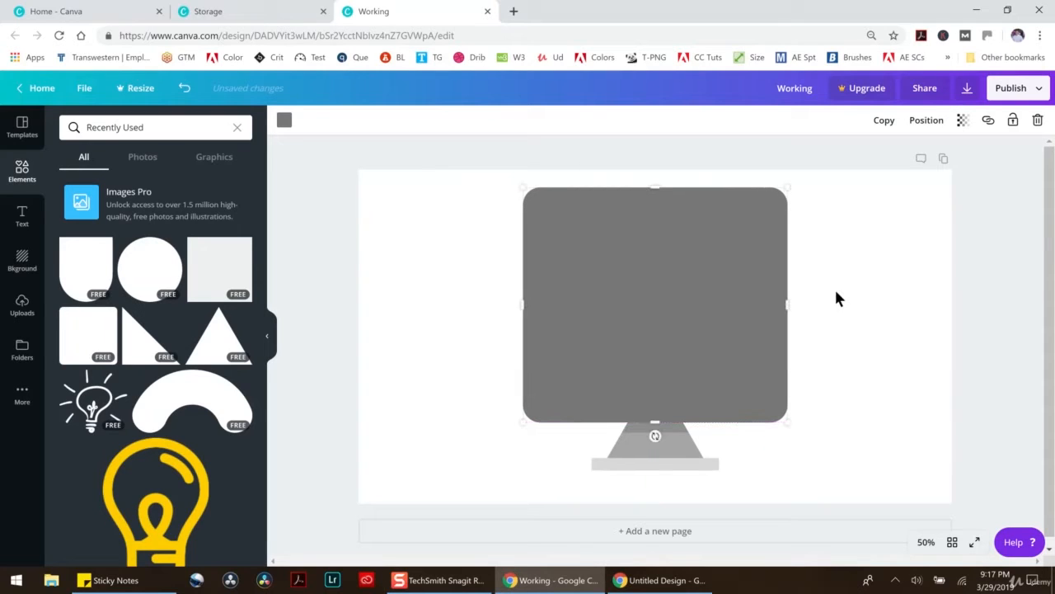
left_click(843, 297)
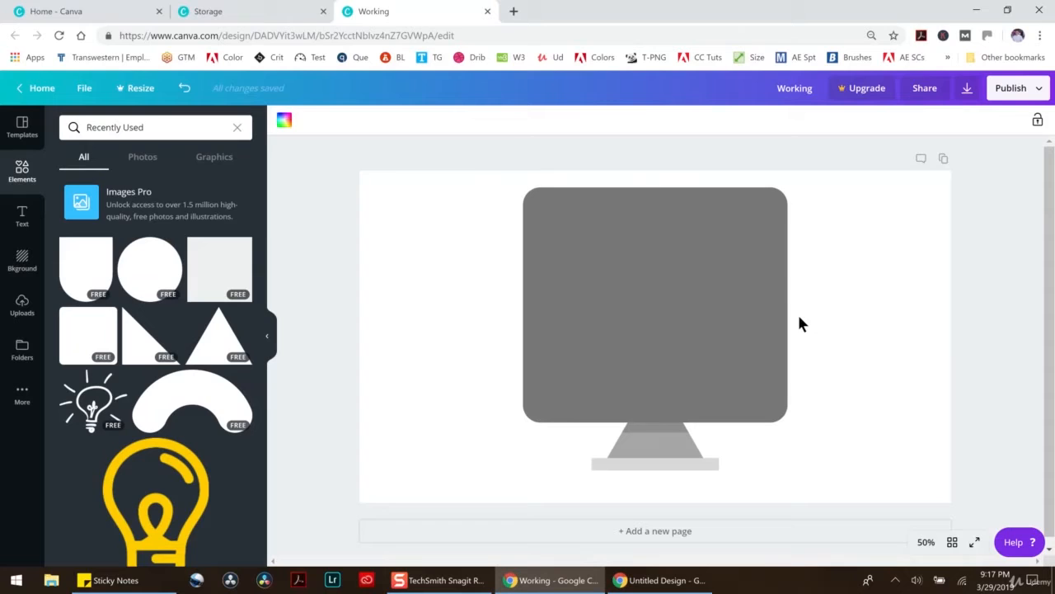
Widen the monitor body to about 1,059, centre it over the stand and lower its top edge slightly.
left_click(733, 299)
left_click_drag(787, 188, 792, 189)
left_click_drag(791, 303, 850, 304)
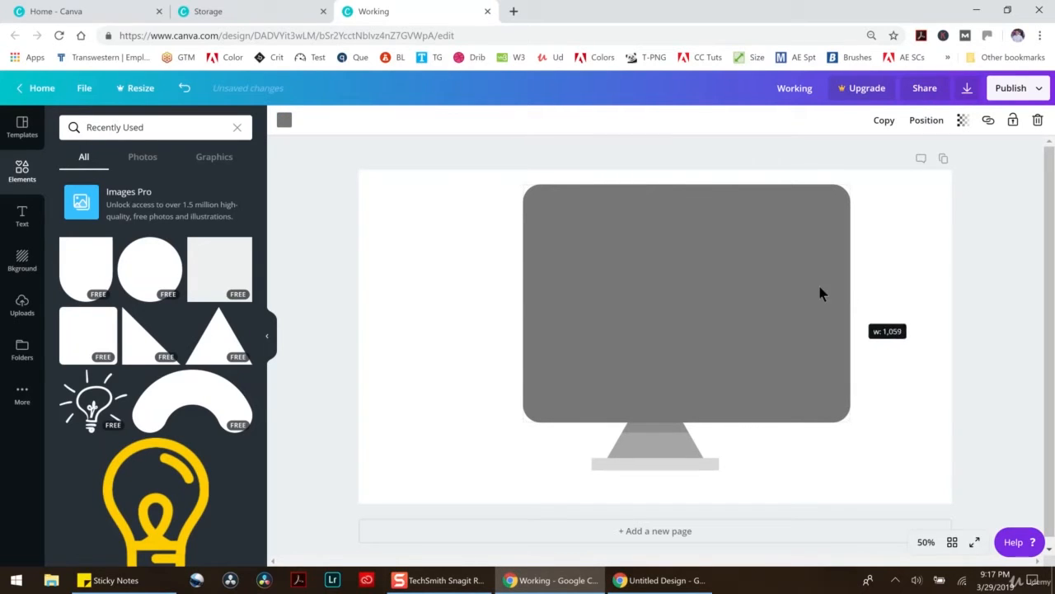
left_click_drag(733, 250, 705, 251)
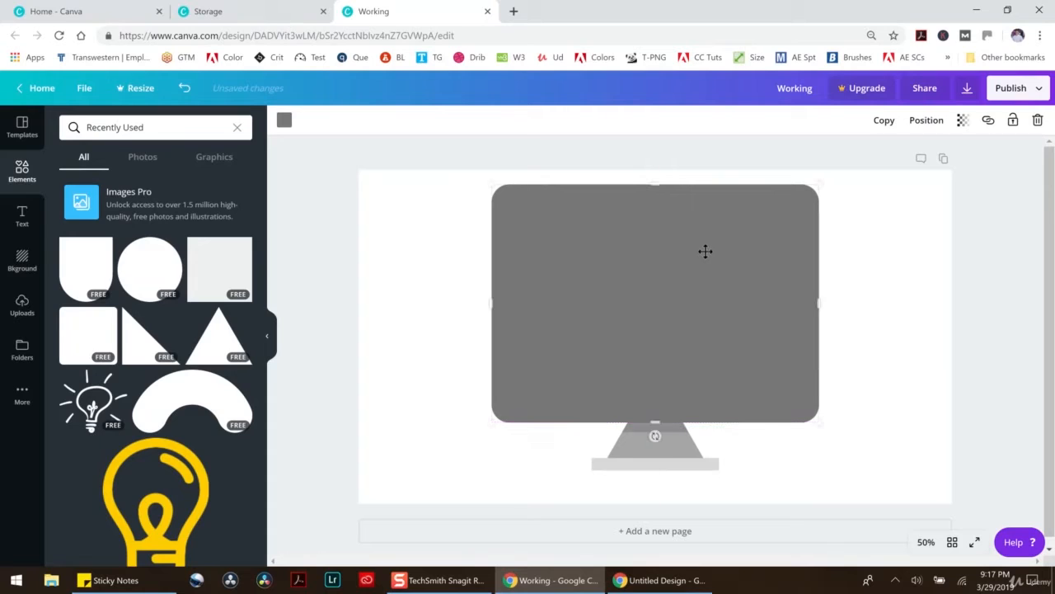
left_click_drag(657, 190, 657, 206)
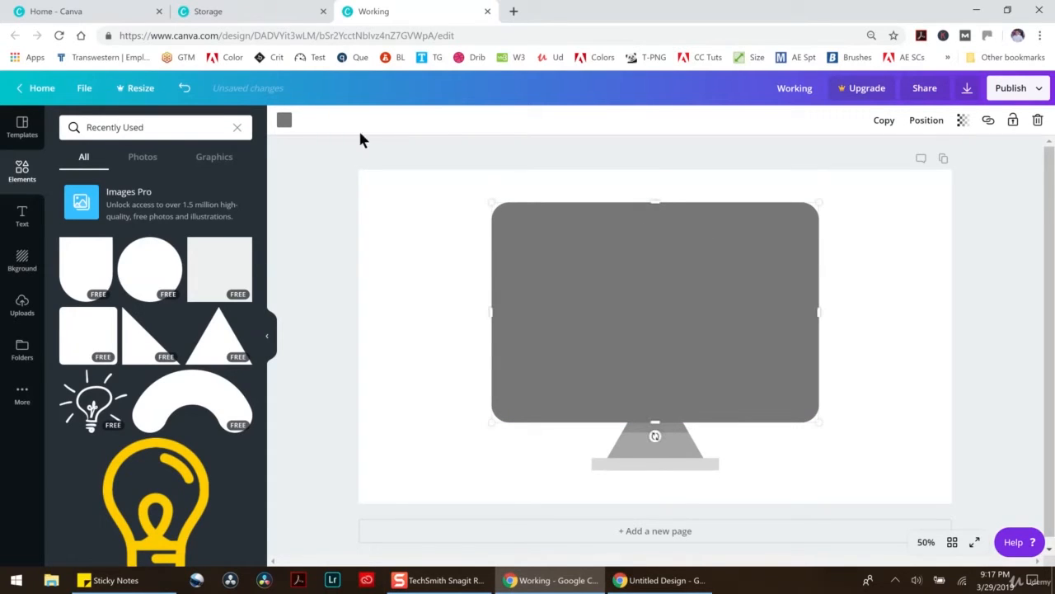
Colour the monitor body black.
left_click(284, 121)
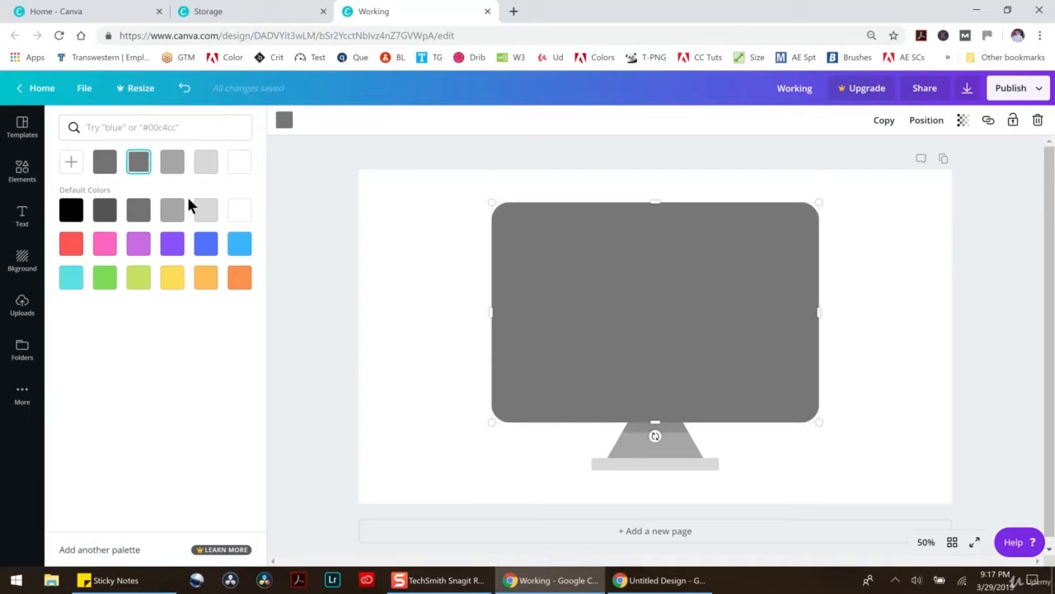
left_click(71, 209)
left_click(866, 360)
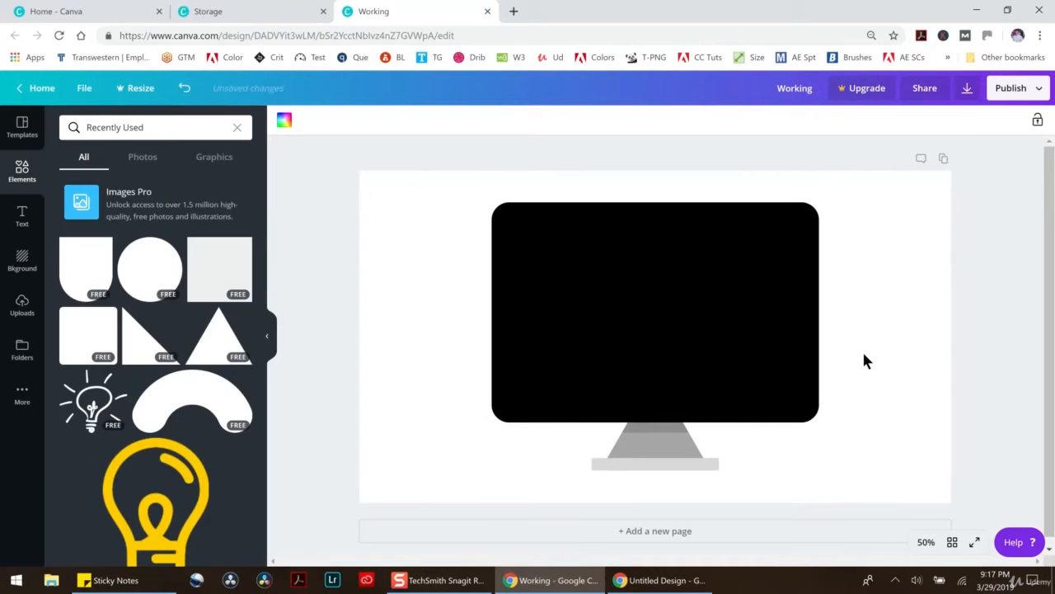
Adjust the size of the darker shading triangle so it forms a narrow shadow band just below the monitor body.
left_click(648, 428)
left_click_drag(691, 435, 674, 436)
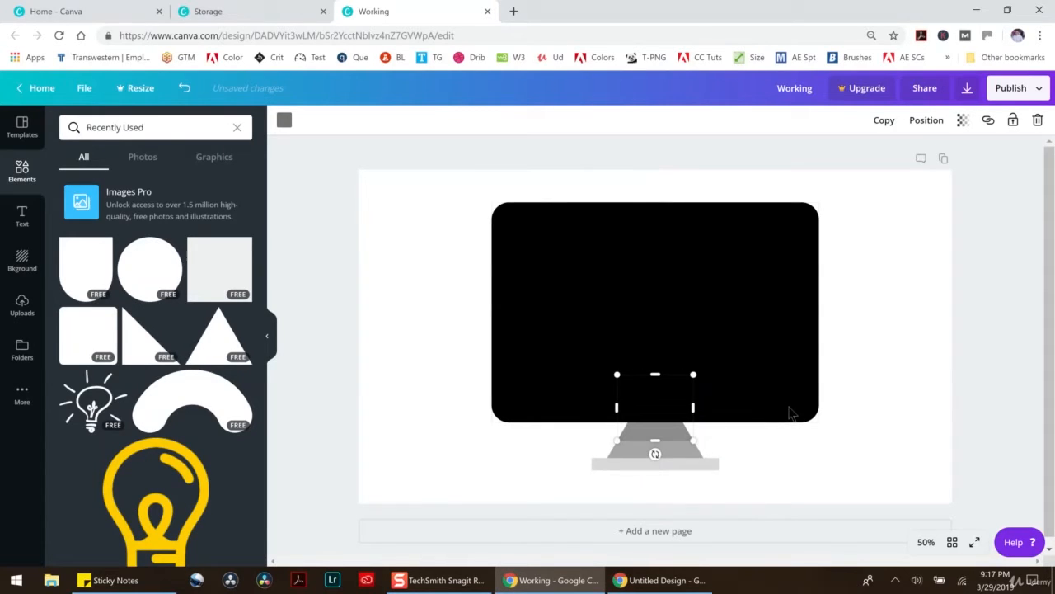
left_click(819, 432)
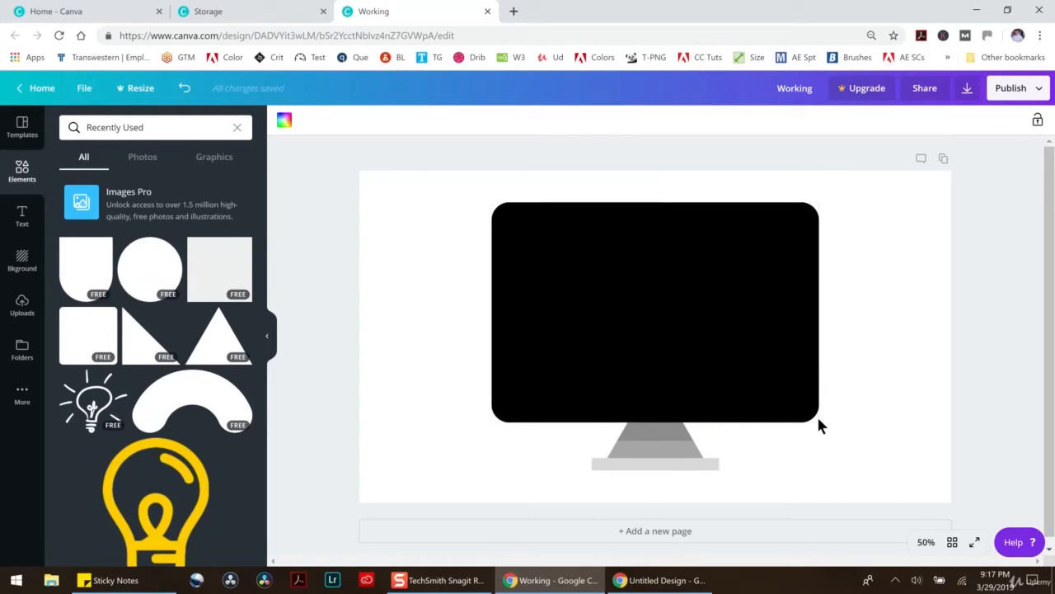
left_click(677, 439)
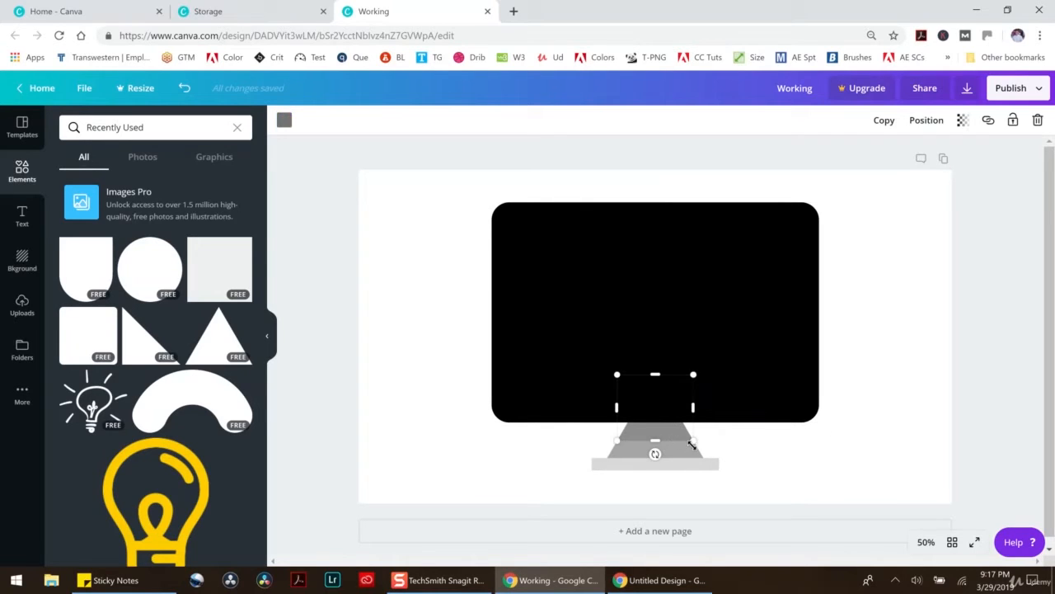
left_click_drag(691, 444, 672, 428)
left_click(760, 451)
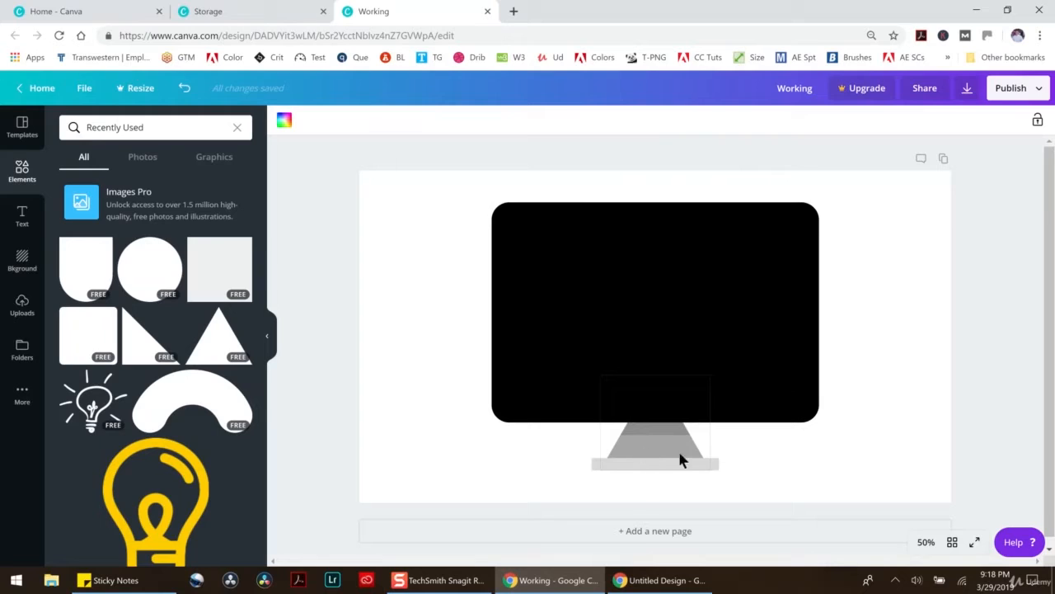
Duplicate the stand's triangles and base together and offset the copy slightly to the right of the original.
left_click_drag(747, 482, 648, 428)
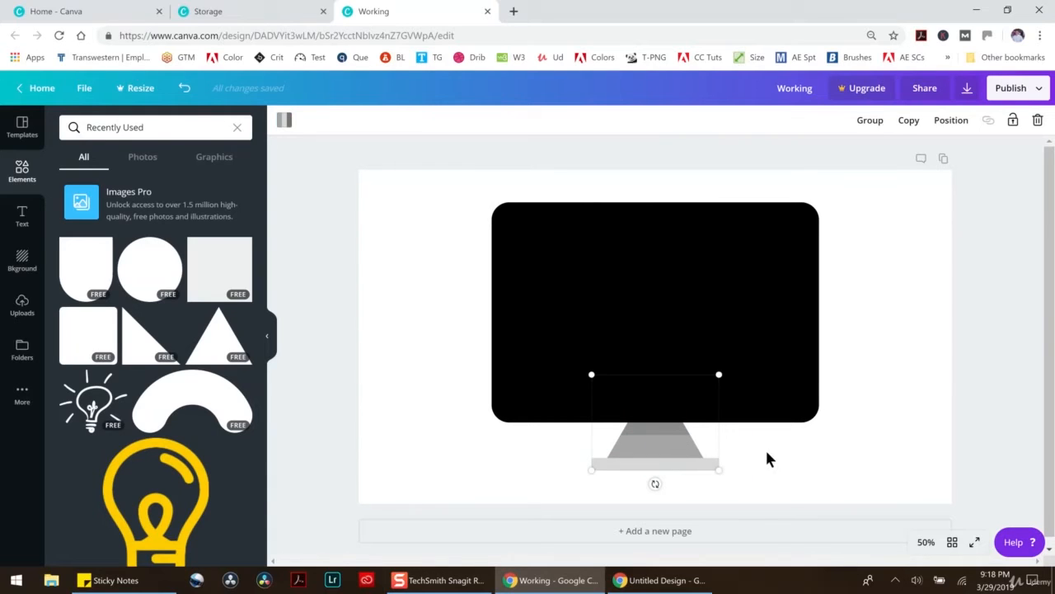
key("ctrl+d")
left_click_drag(667, 444, 667, 438)
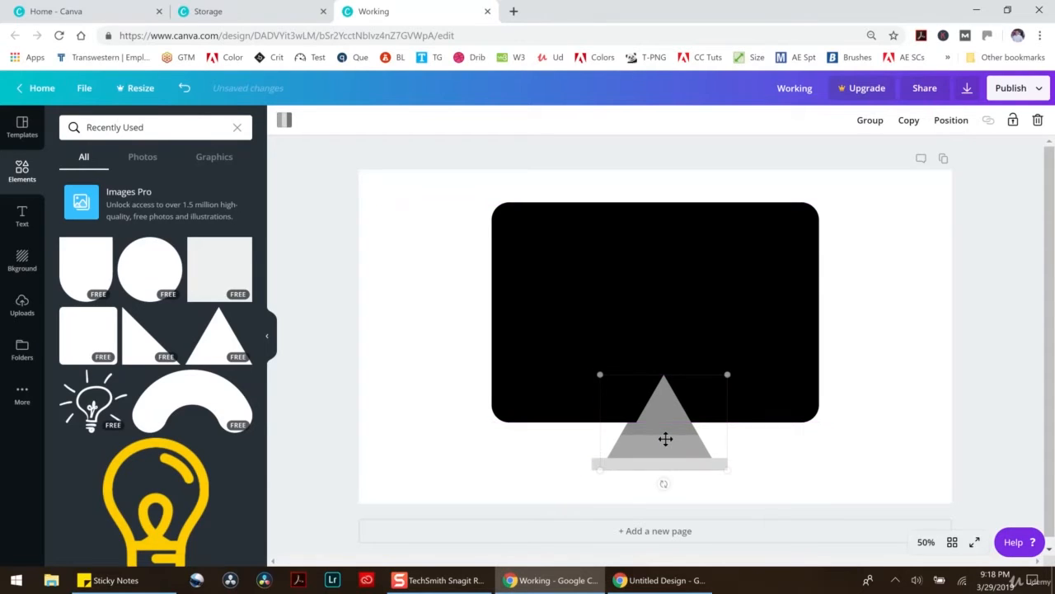
key("Left")
key("Left")
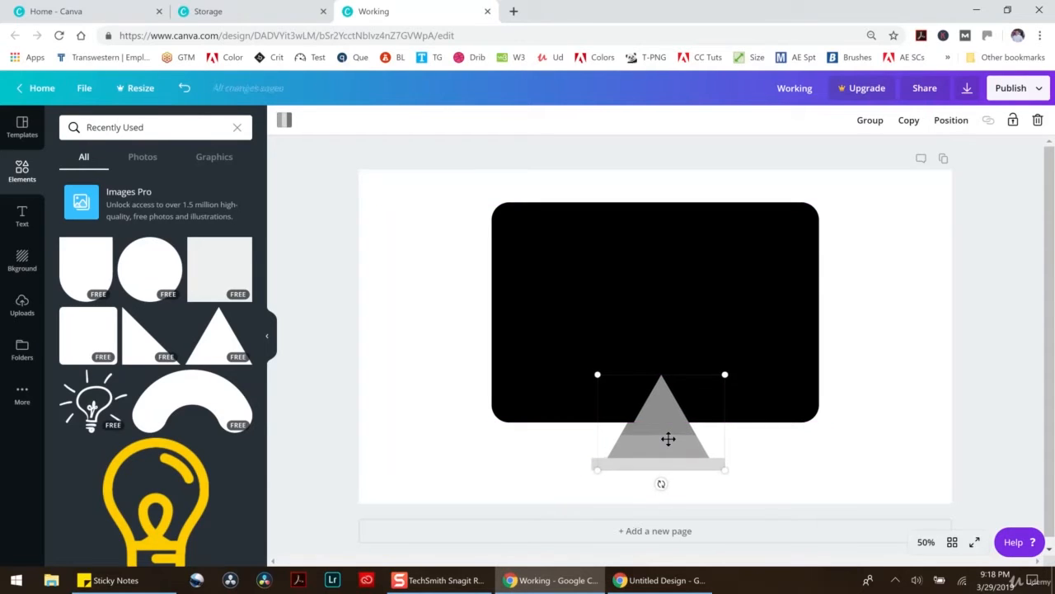
left_click(948, 455)
Colour the duplicated base bar medium-light grey.
left_click(685, 464)
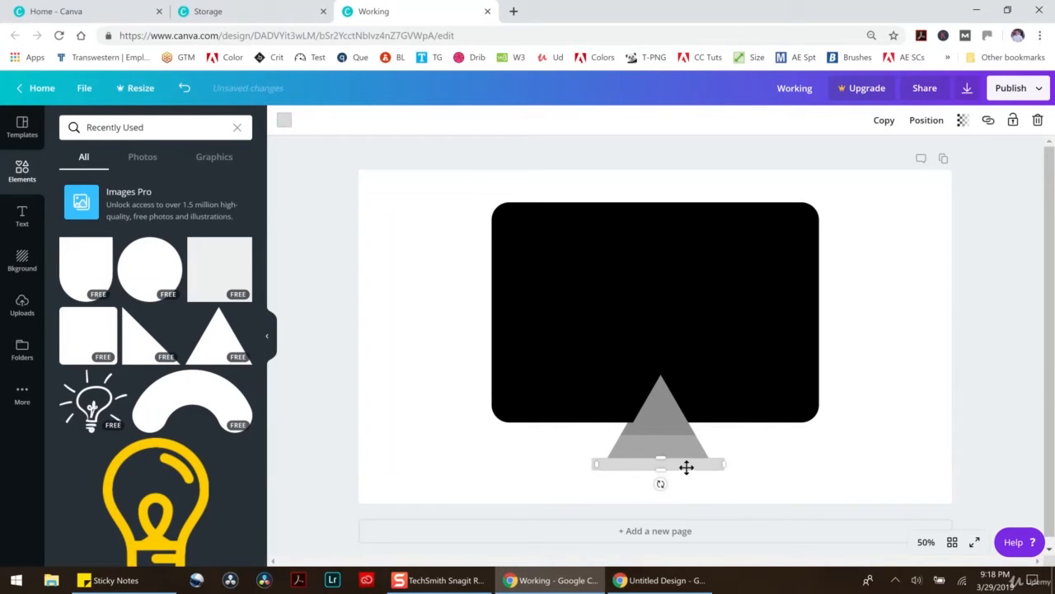
left_click(283, 119)
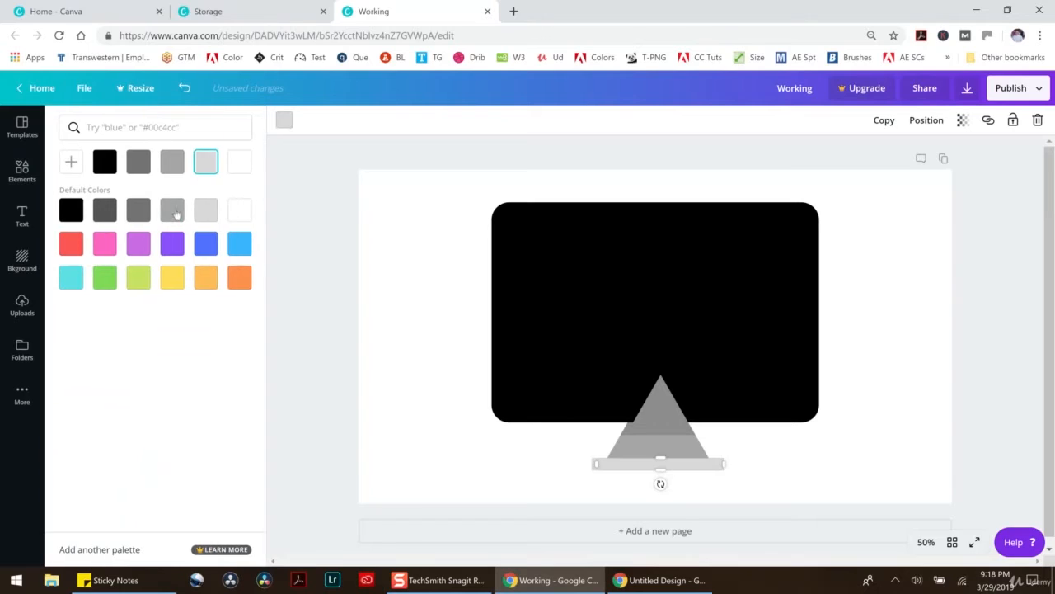
left_click(173, 209)
Colour the duplicated stand triangle medium grey and its translucent shading triangle dark grey.
left_click(647, 446)
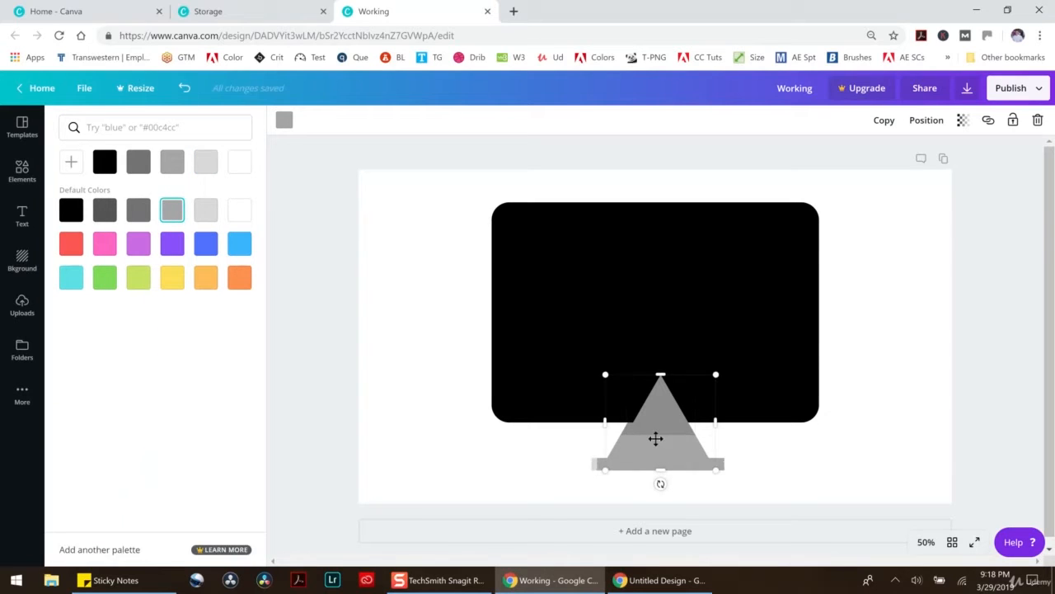
left_click(139, 209)
left_click(670, 398)
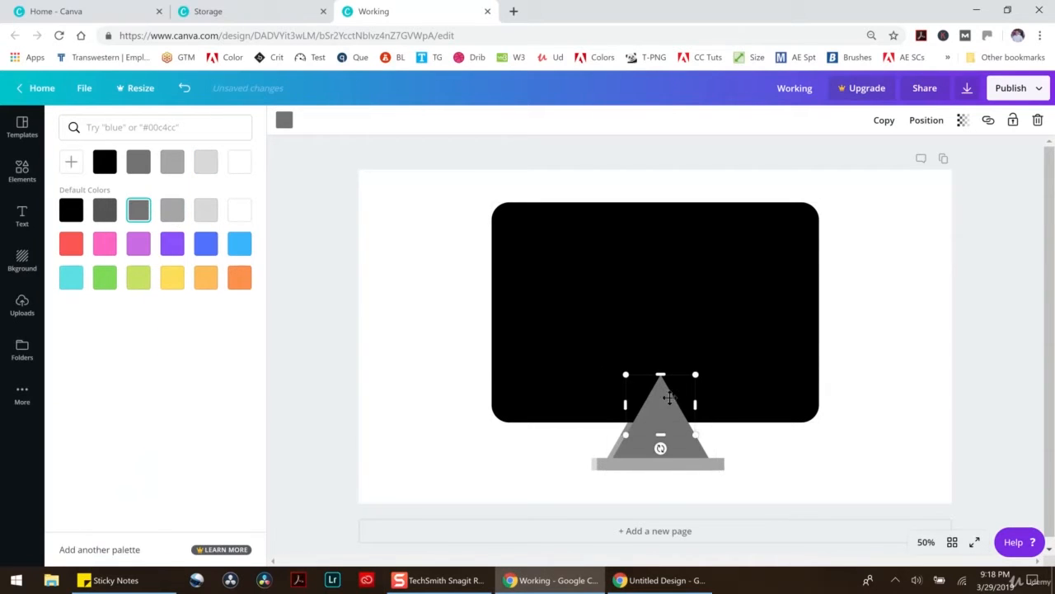
left_click(105, 209)
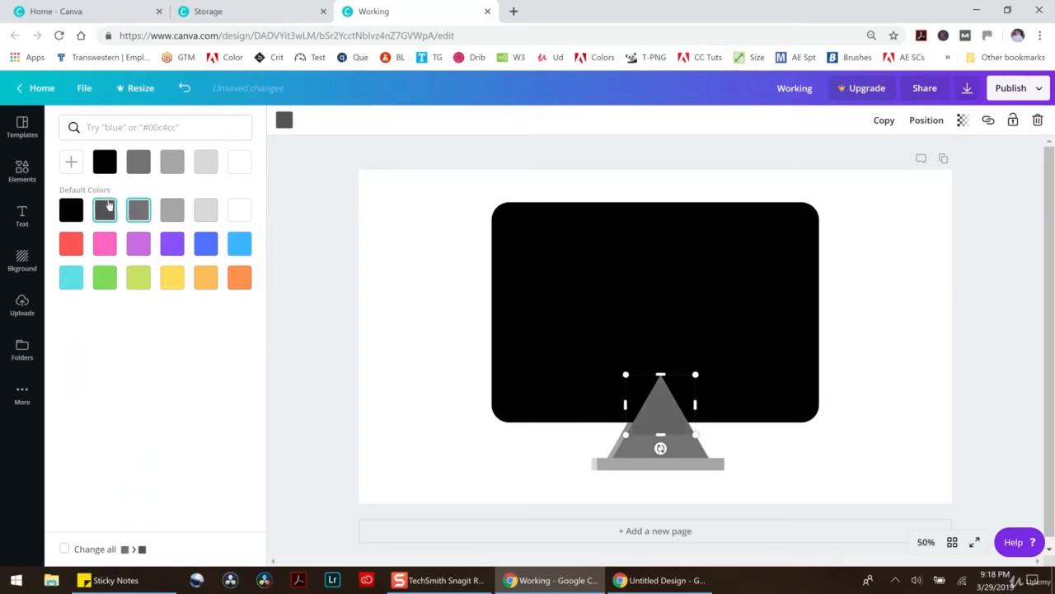
Send the duplicated base bar and the duplicated stand triangle to the back, behind the original stand pieces.
left_click(717, 467)
left_click(926, 120)
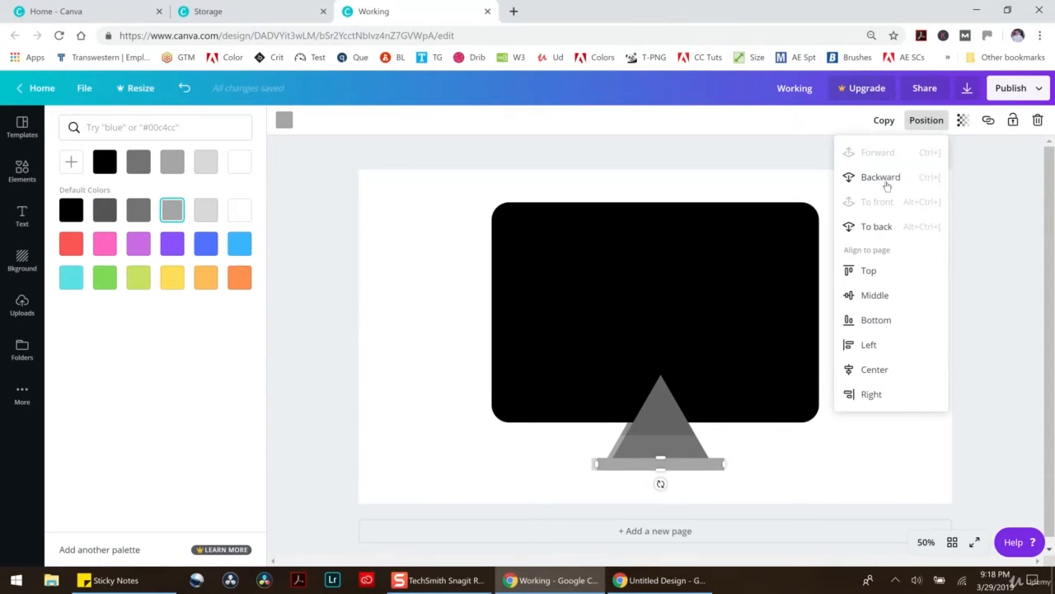
left_click(877, 225)
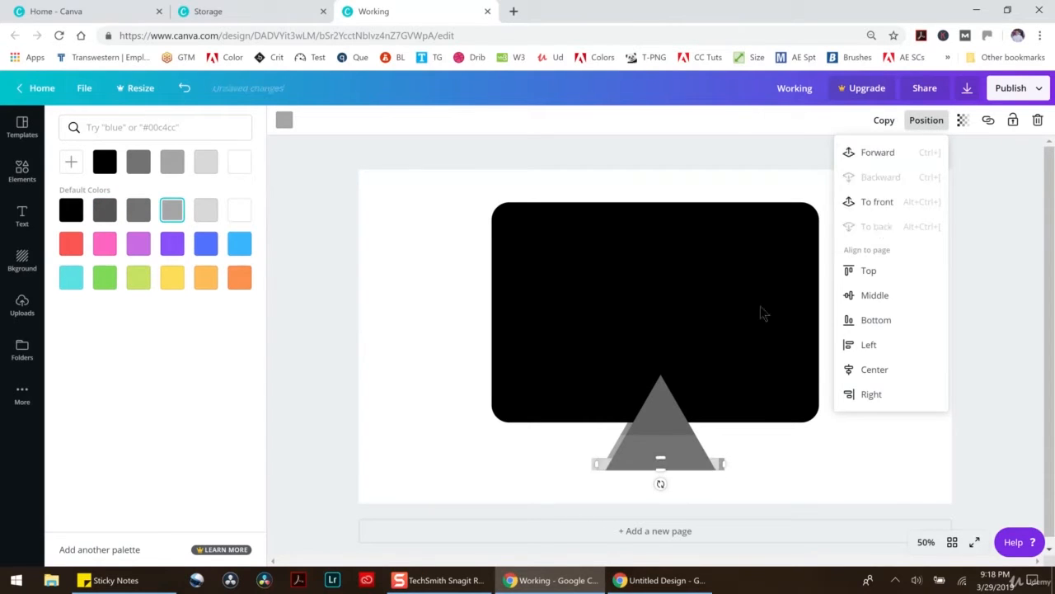
left_click(693, 458)
left_click(926, 120)
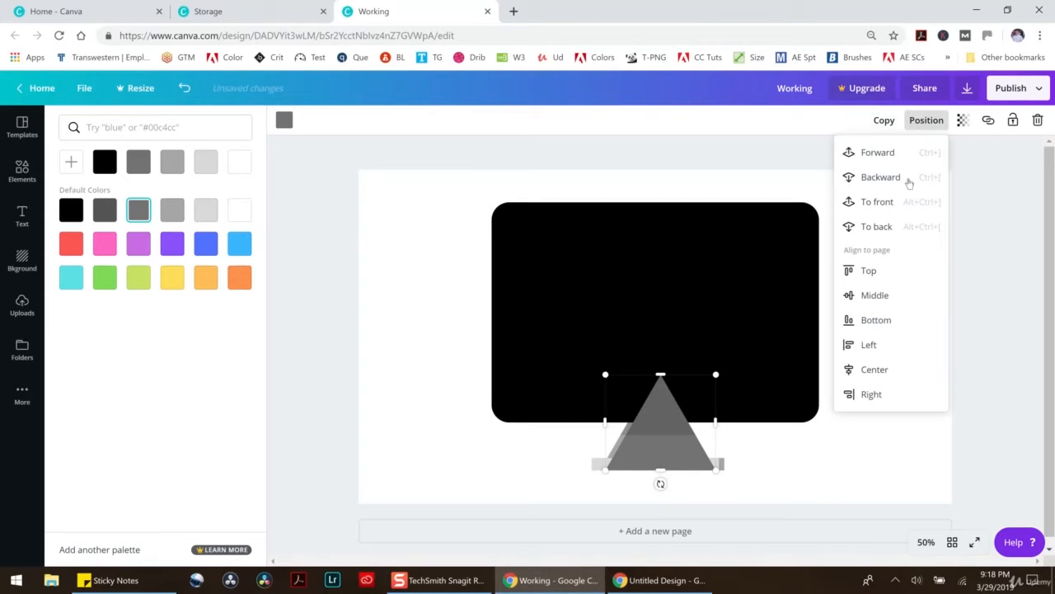
left_click(885, 233)
Try sending the duplicated dark grey shading triangle to the back.
left_click(659, 400)
left_click(926, 120)
left_click(875, 227)
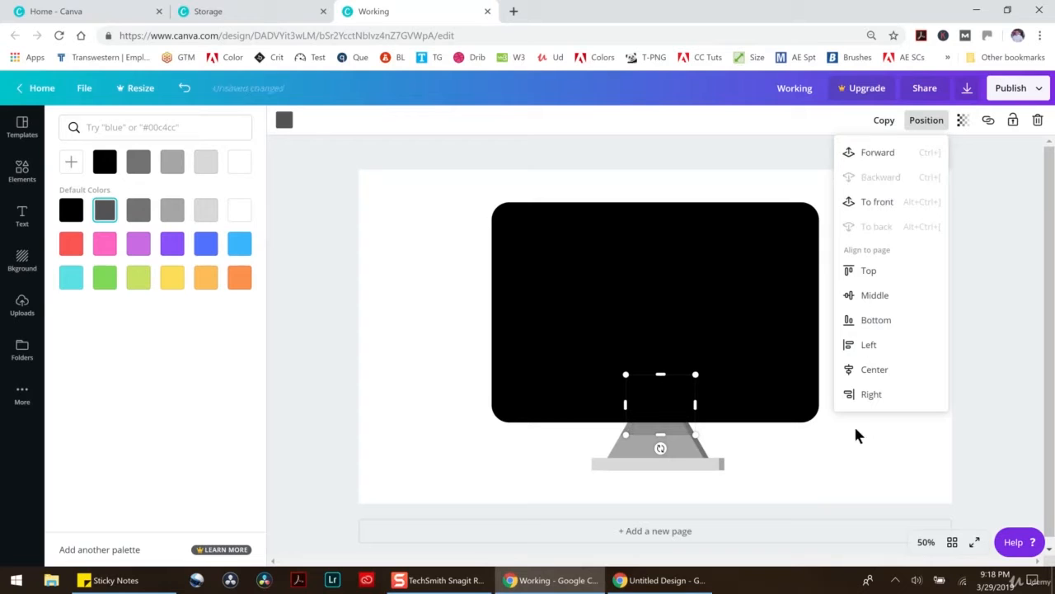
left_click(853, 453)
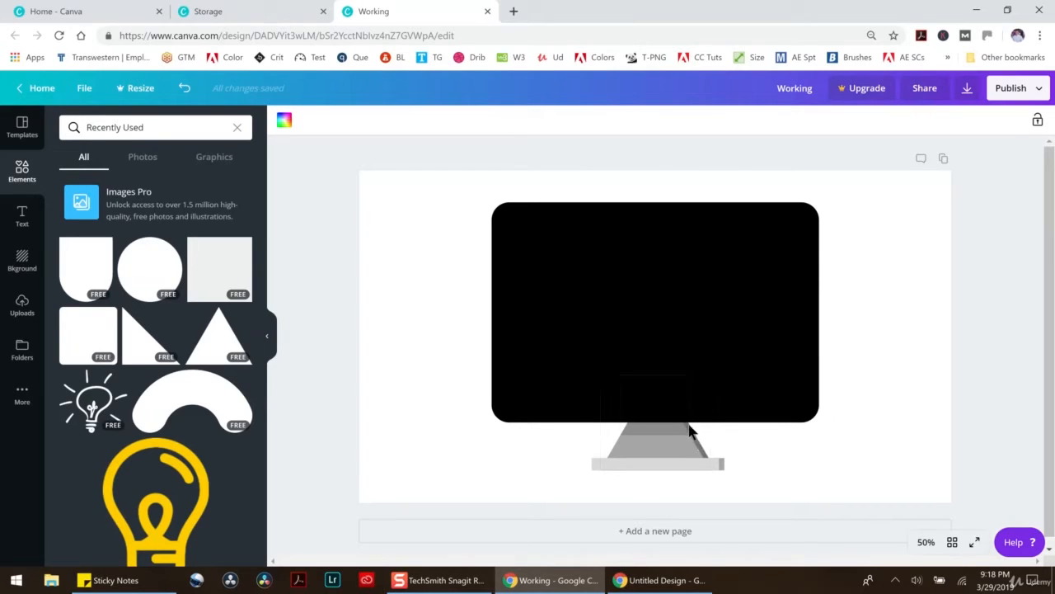
left_click(185, 87)
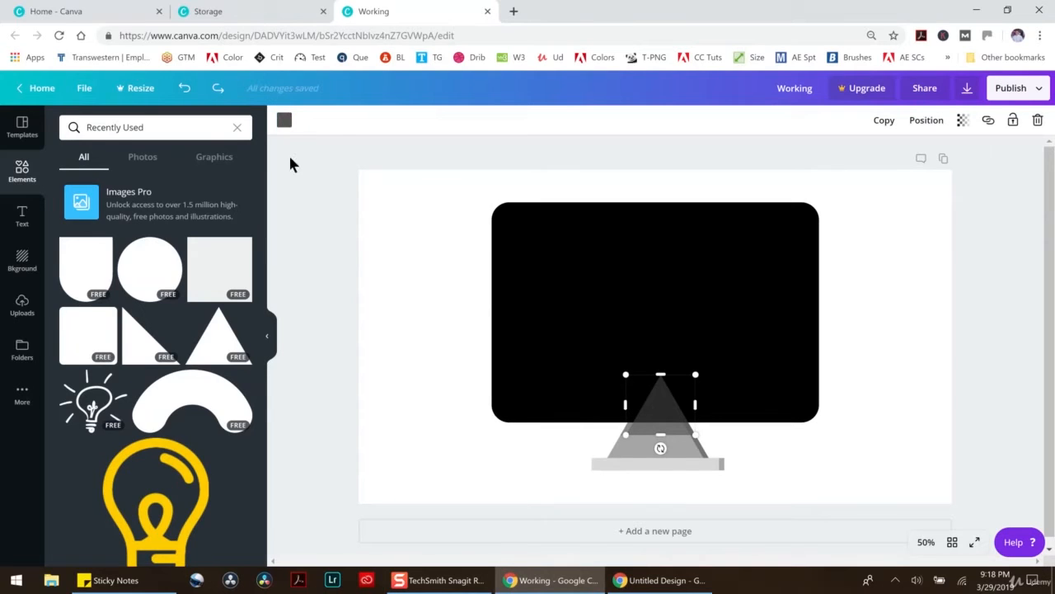
Colour the duplicated shading triangle black and send it to the back.
left_click(284, 119)
left_click(71, 243)
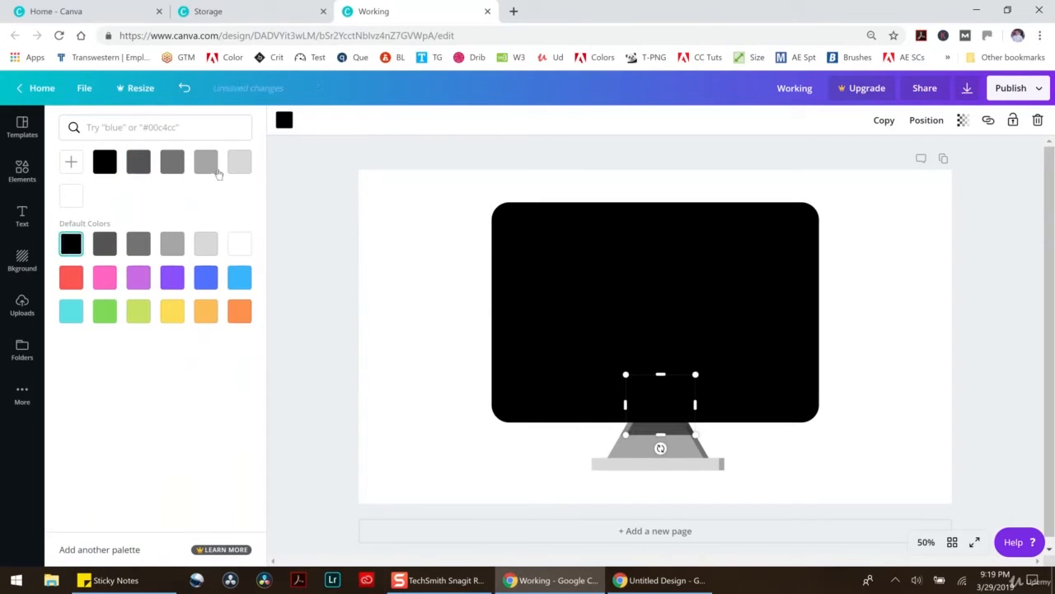
left_click(923, 120)
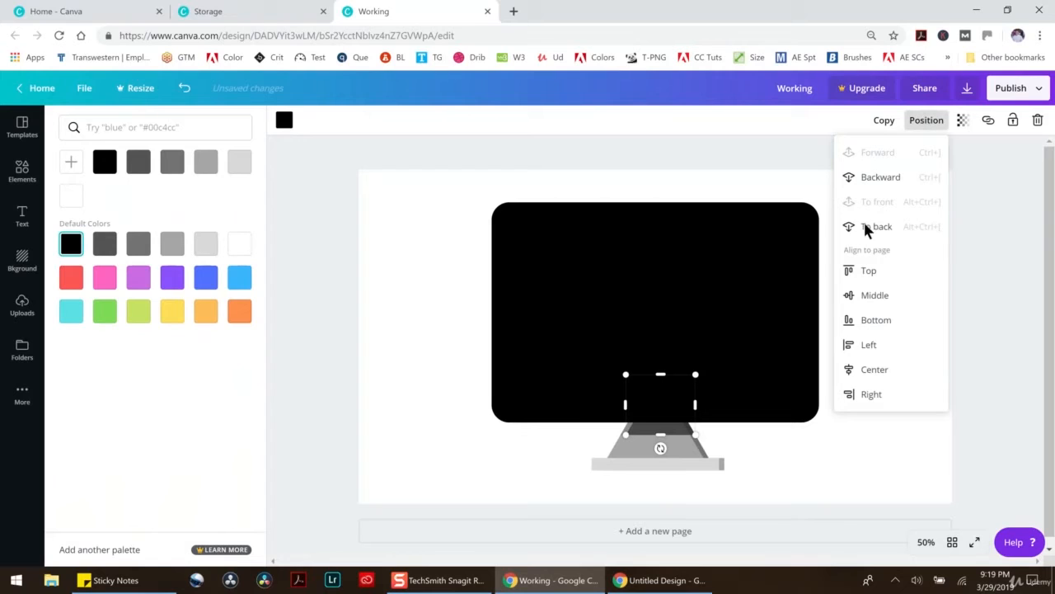
left_click(948, 342)
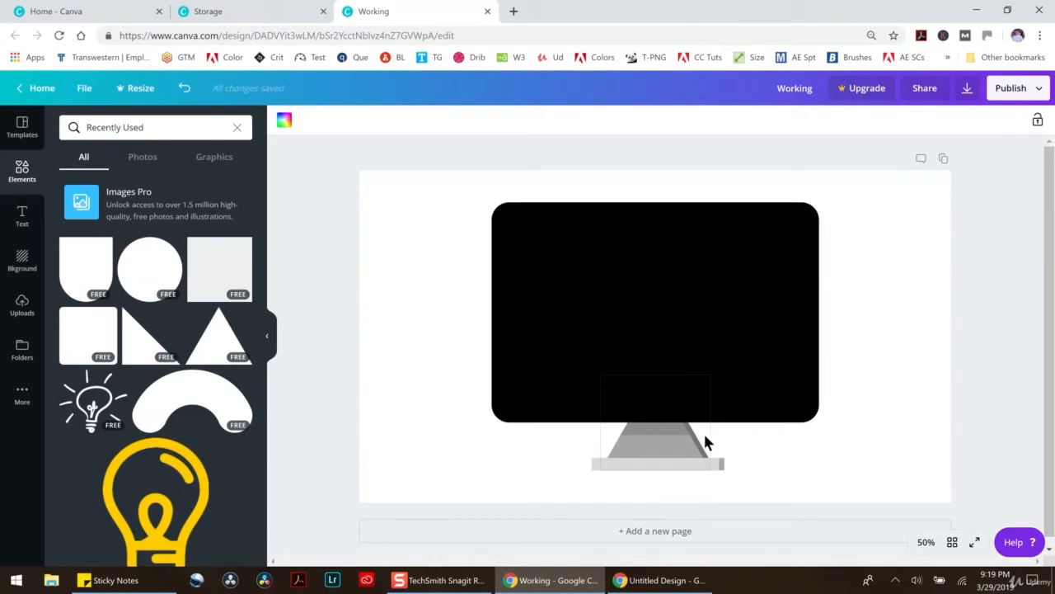
Send the duplicated medium grey stand triangle to the back, behind the black shading triangle.
left_click(693, 433)
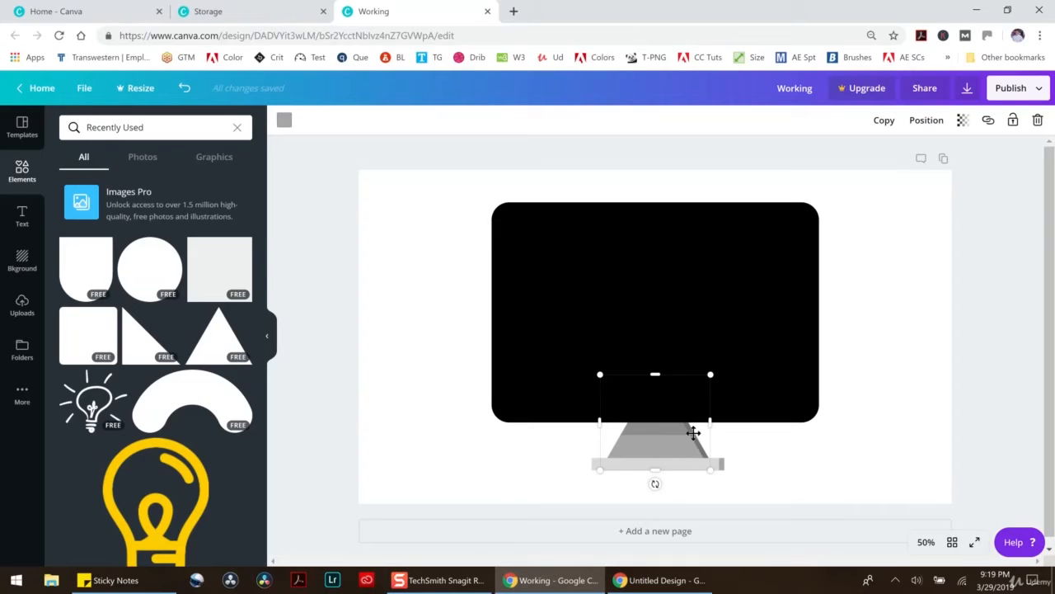
left_click(926, 542)
left_click(923, 282)
scroll(699, 344, "down", 5)
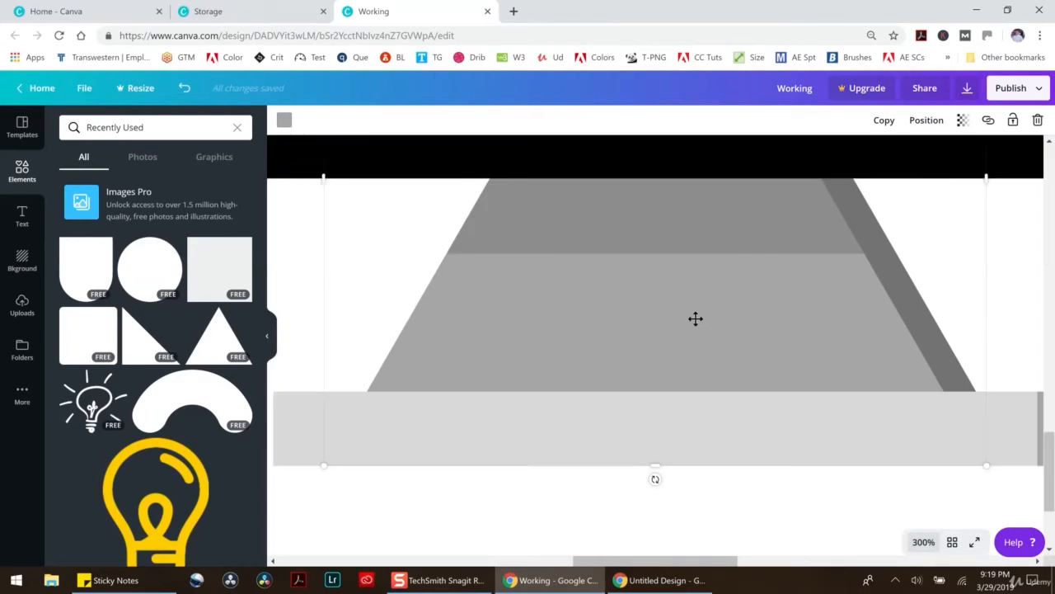
scroll(799, 318, "up", 3)
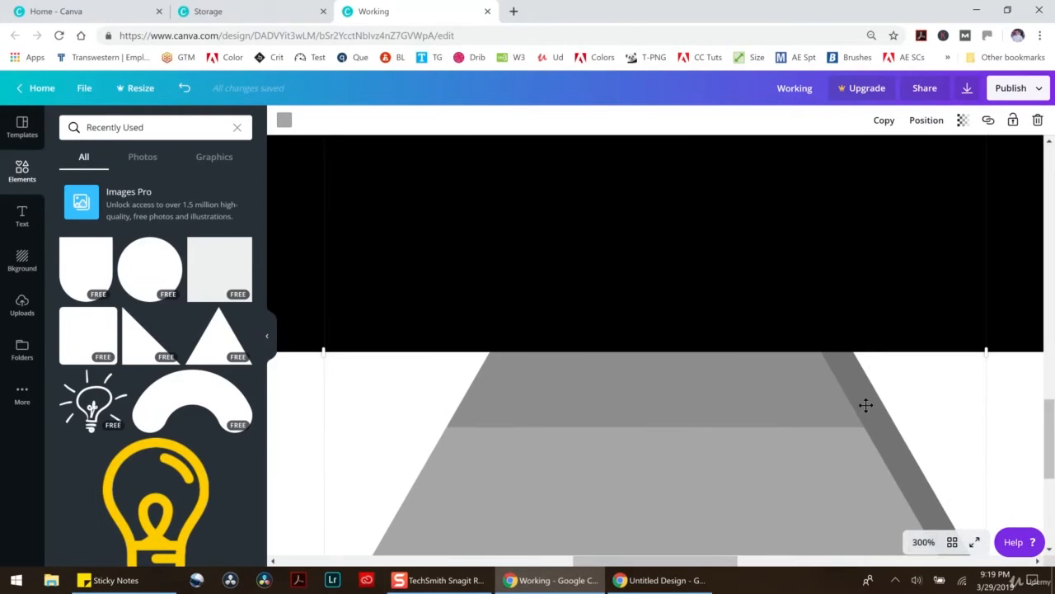
scroll(974, 411, "down", 2)
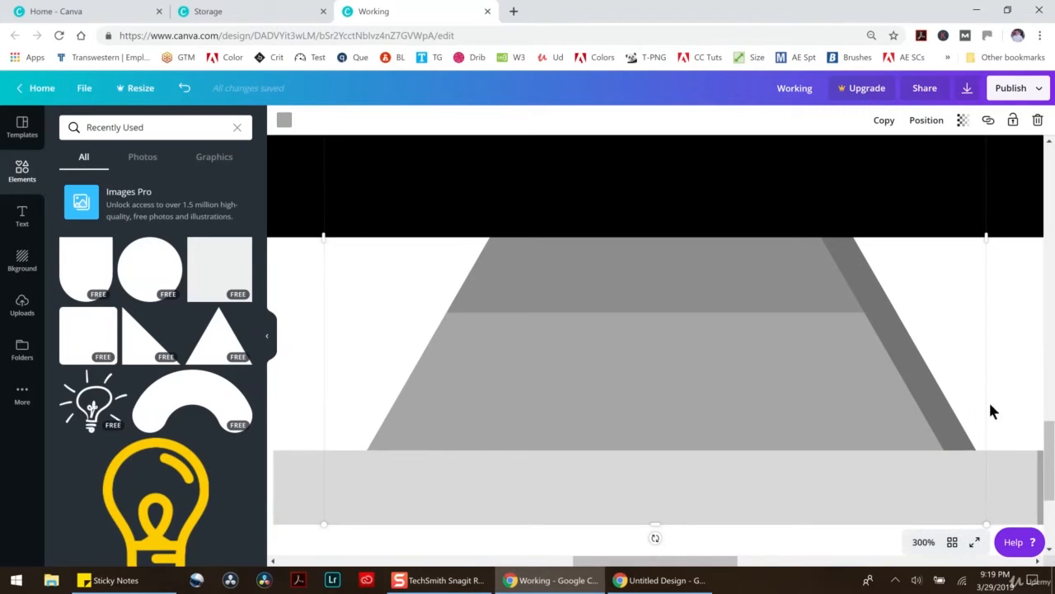
left_click(1003, 399)
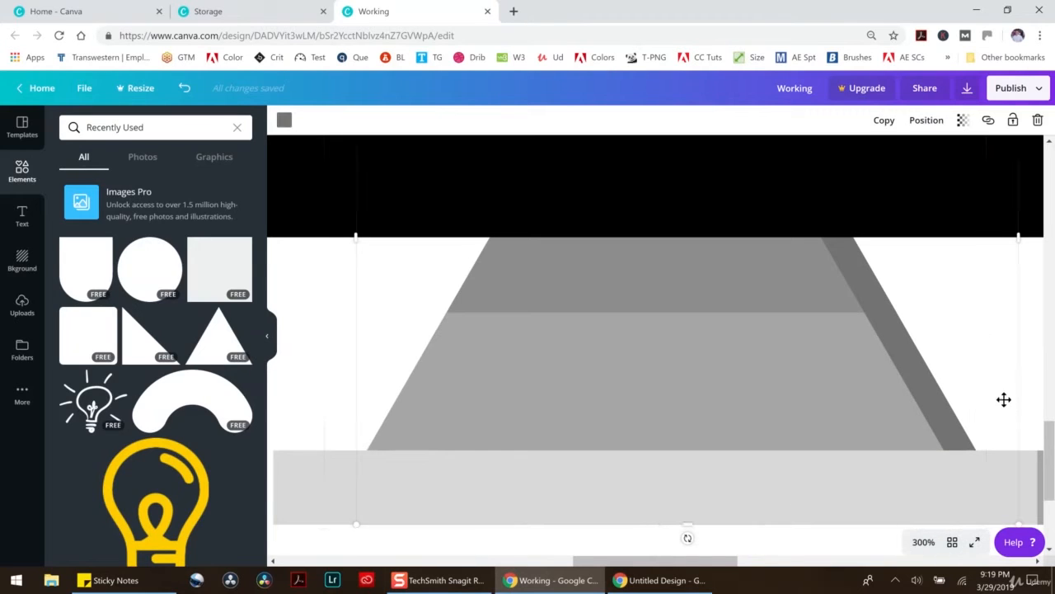
left_click(927, 120)
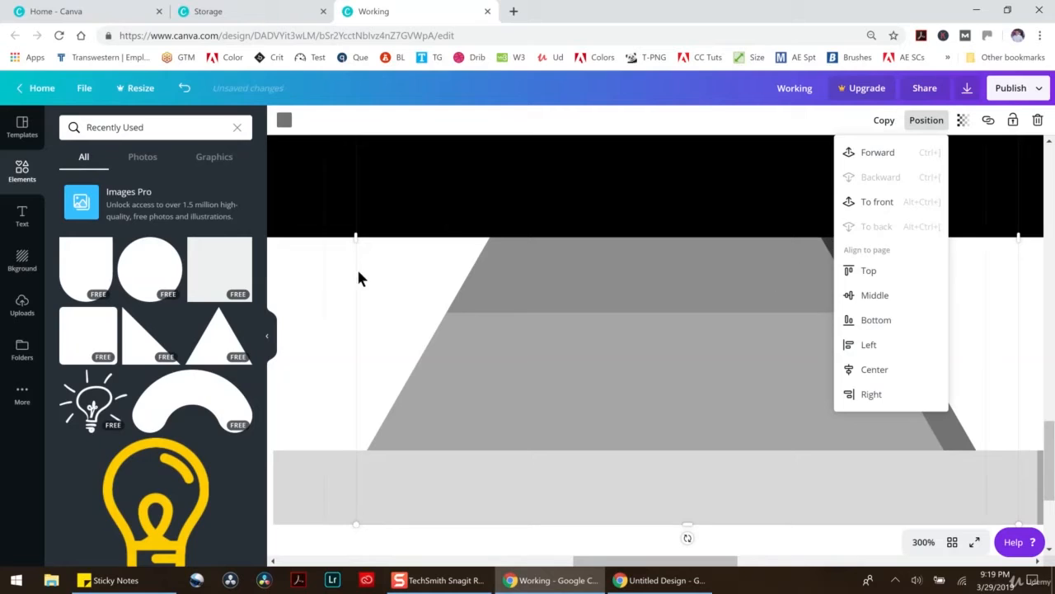
left_click(305, 279)
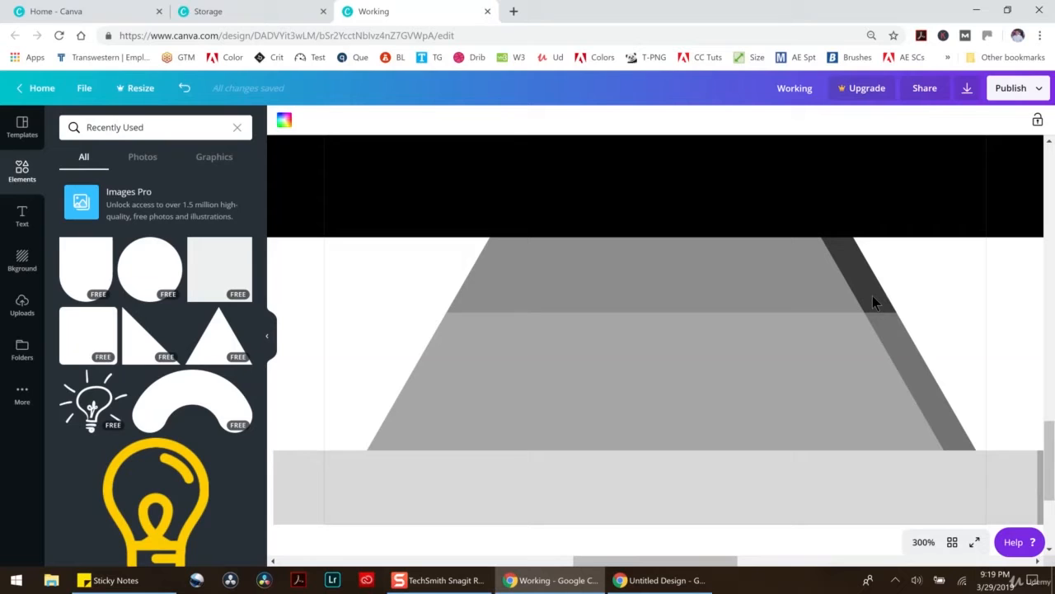
Duplicate the black monitor body and offset the copy slightly to the right of the original.
left_click(923, 542)
left_click(921, 399)
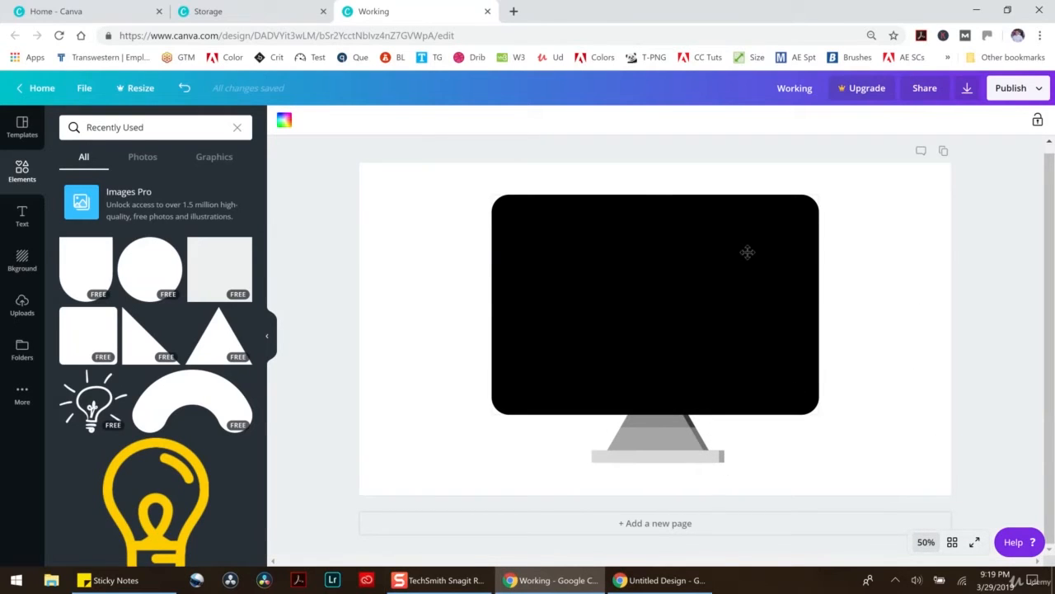
left_click(757, 280)
mouse_move(738, 278)
left_mouse_down()
mouse_move(732, 271)
mouse_move(747, 272)
left_mouse_up()
Colour the duplicated monitor body light grey and send it to the back.
left_click(284, 123)
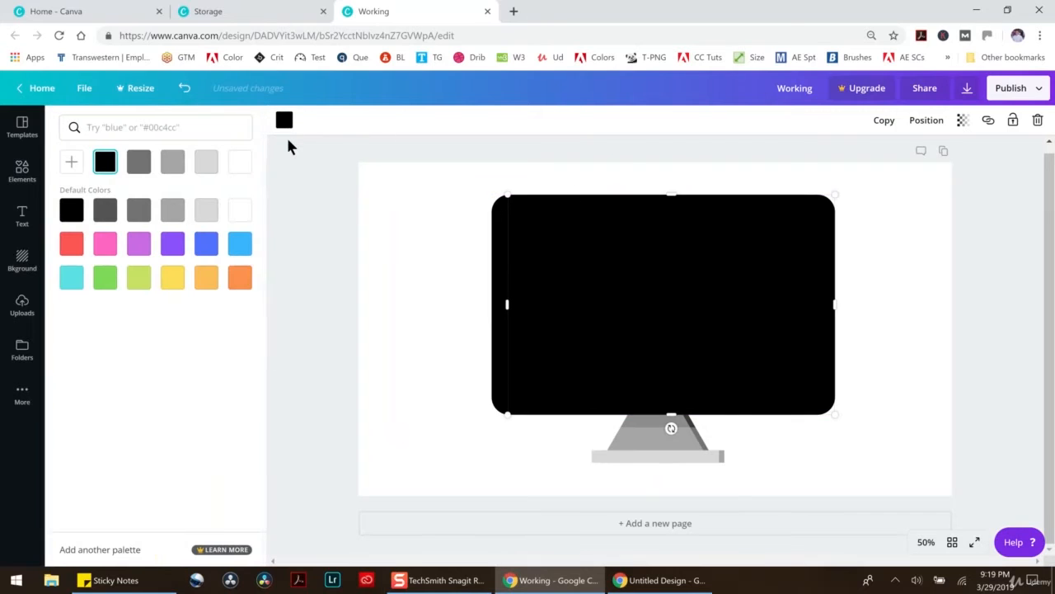
left_click(206, 209)
left_click(920, 121)
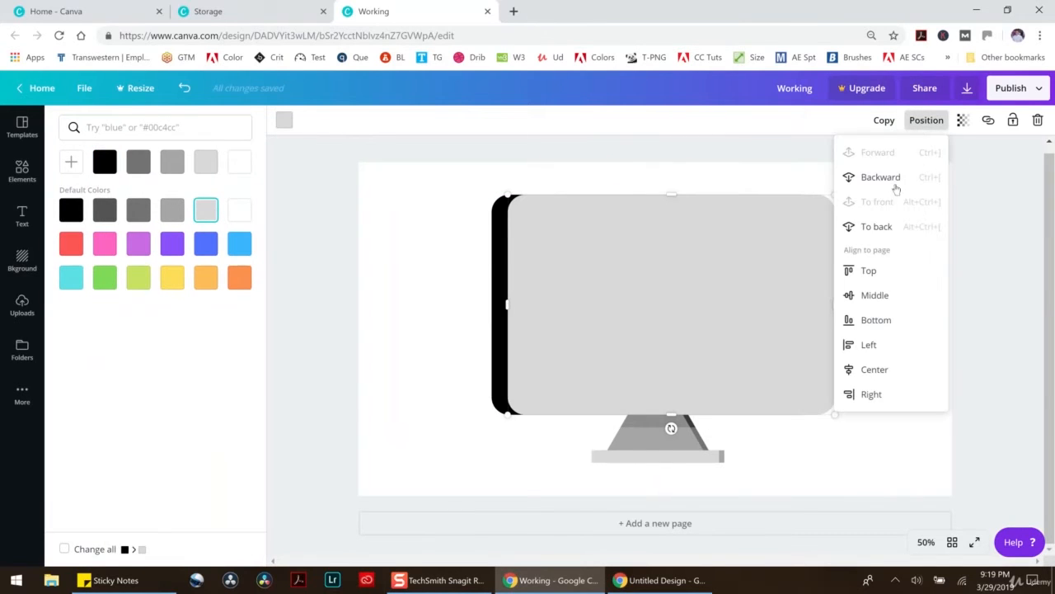
left_click(888, 228)
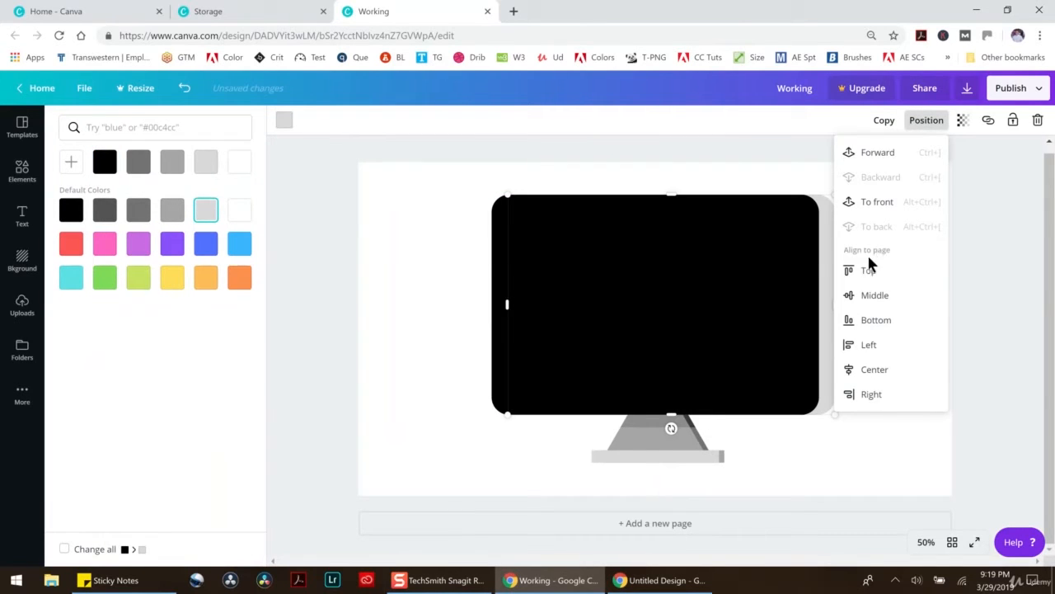
left_click(977, 244)
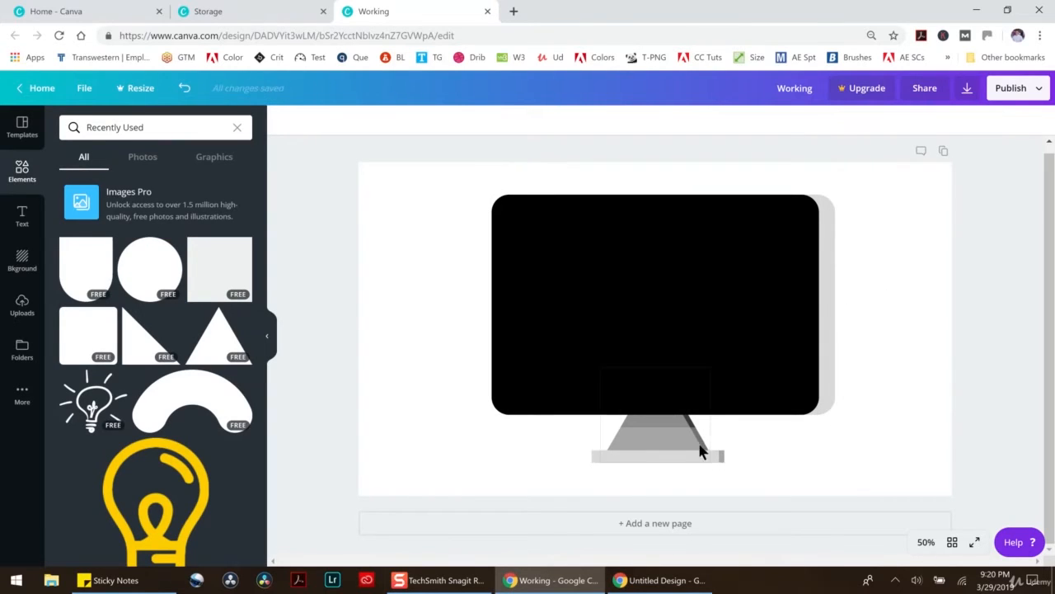
Nudge the light grey body left until only a narrow side edge shows beside the black body.
left_click(833, 332)
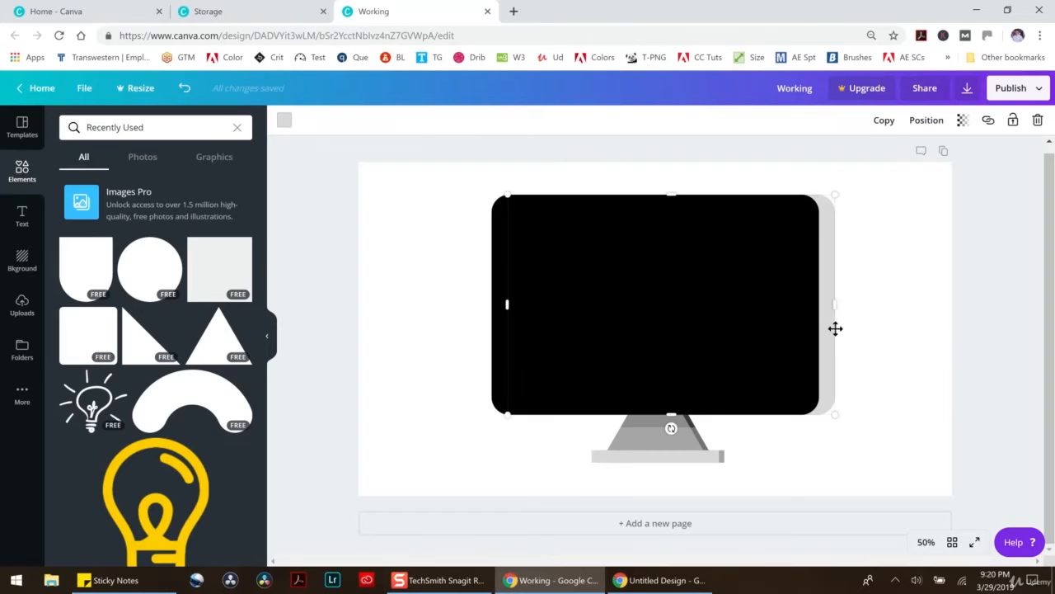
key("Left")
key("Left")
key("Left")
key("Left")
key("Left")
key("Left")
key("Left")
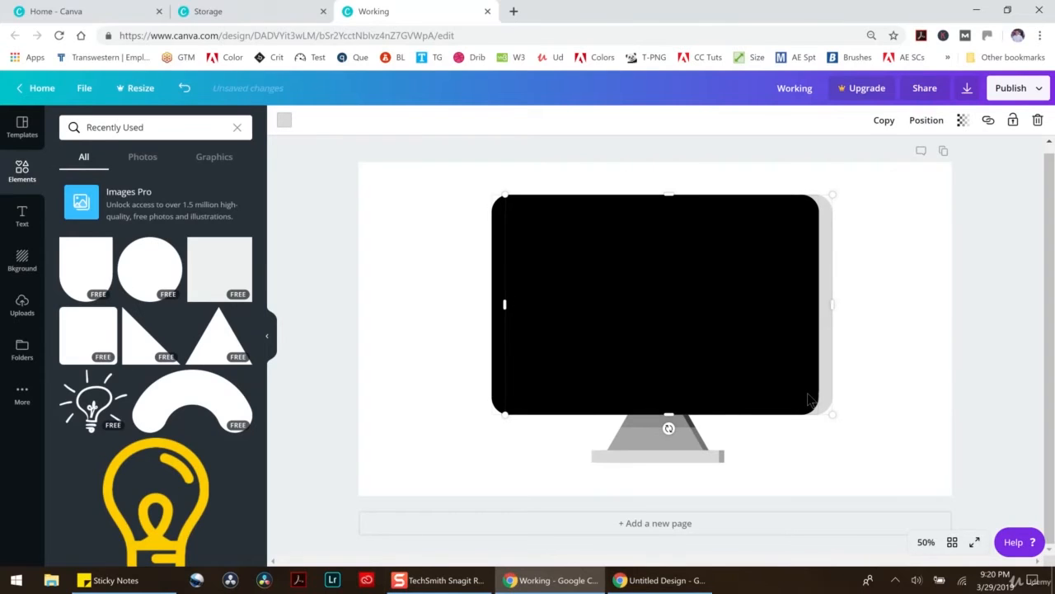
key("Left")
key("Left")
key("Left")
key("Left")
key("Left")
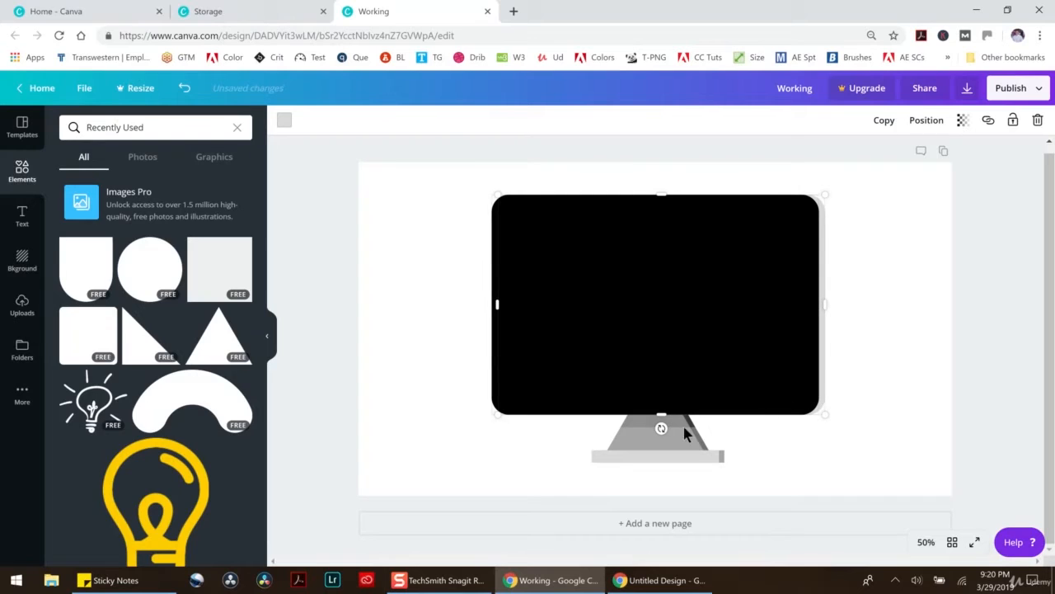
Add a grey square, shrink it and tilt it into a small block on the stand's dark side edge.
left_click(926, 542)
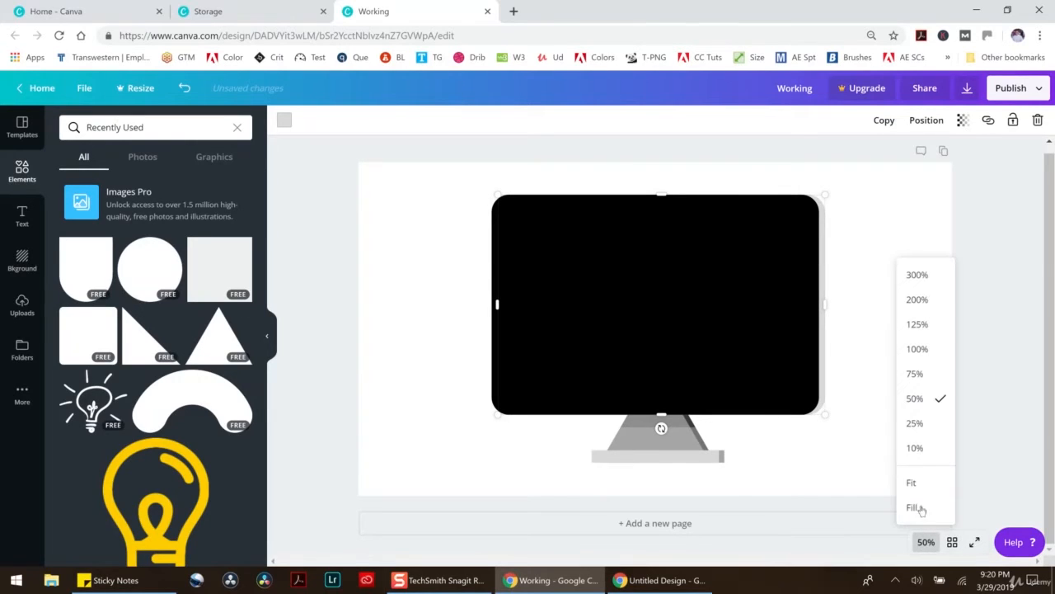
left_click(187, 286)
left_click_drag(796, 193, 669, 442)
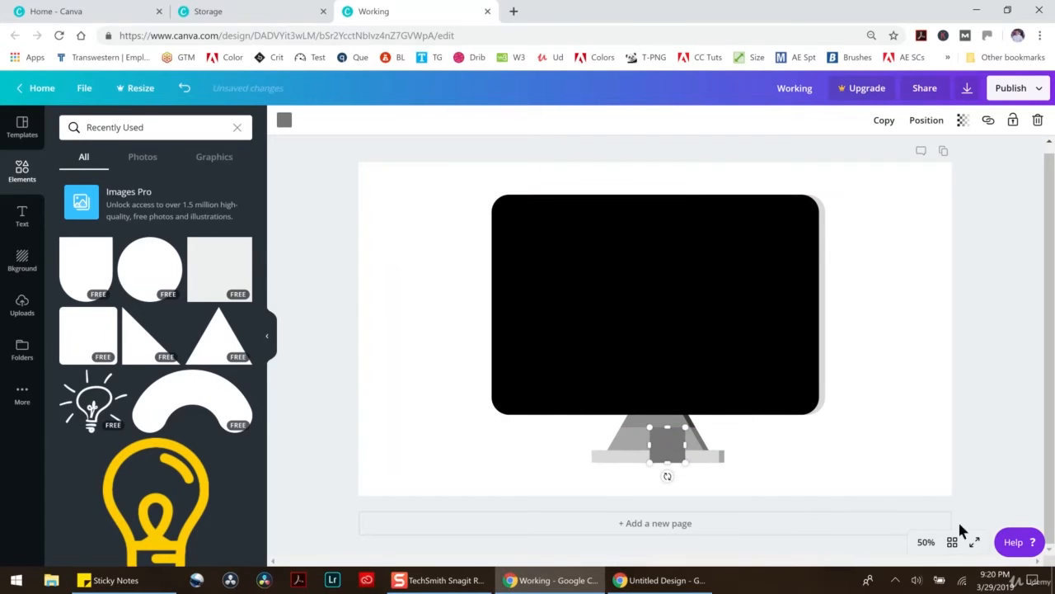
left_click(926, 541)
left_click(917, 300)
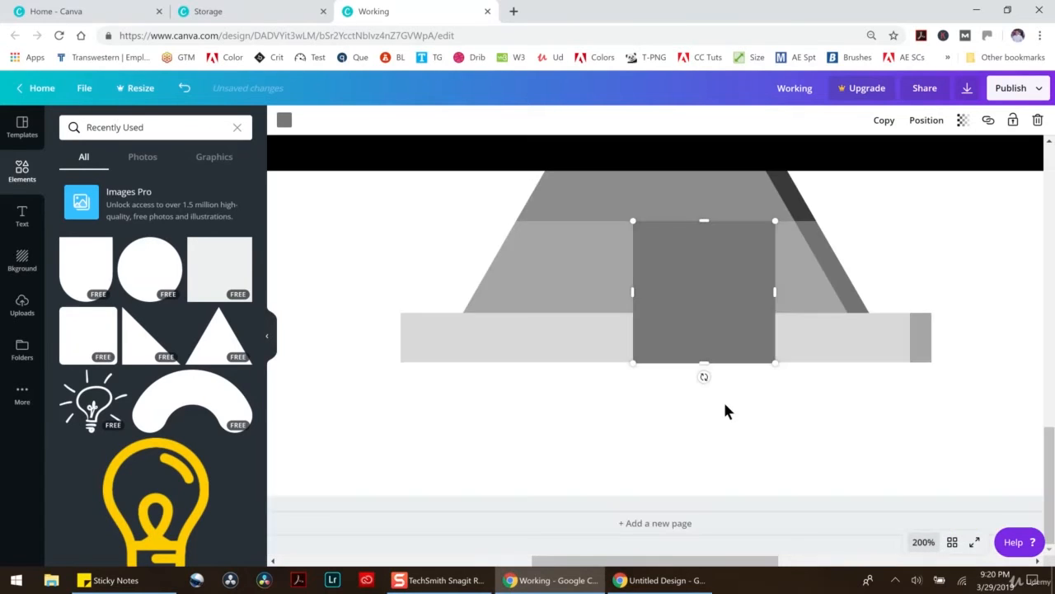
scroll(734, 355, "up", 2)
left_click_drag(775, 336, 797, 318)
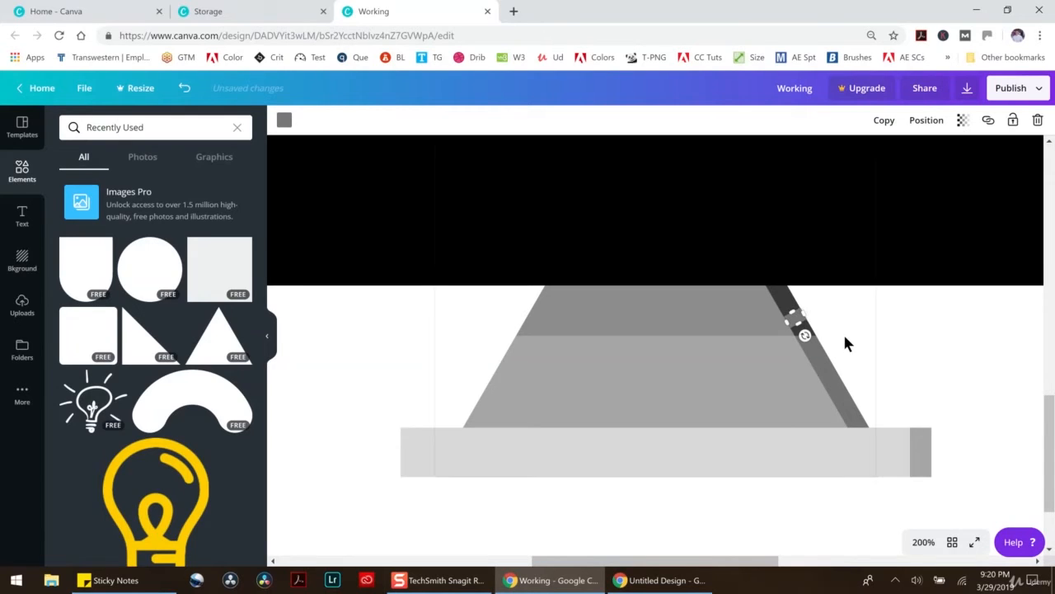
Duplicate the small tilted block and place the copy on the monitor's light grey side edge.
scroll(997, 297, "up", 5)
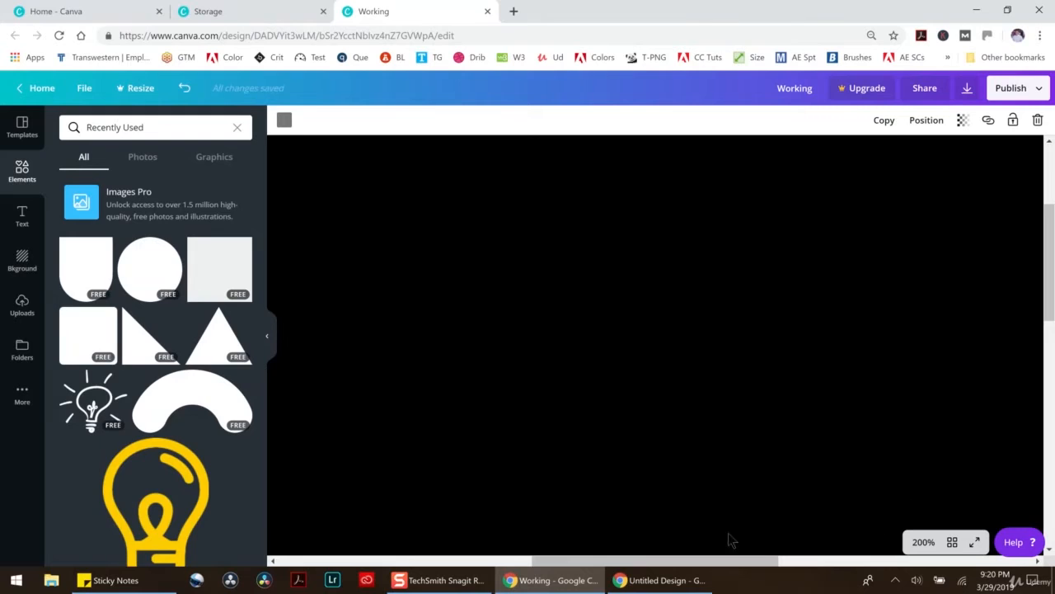
left_click_drag(726, 561, 928, 561)
left_click(734, 300)
key("r")
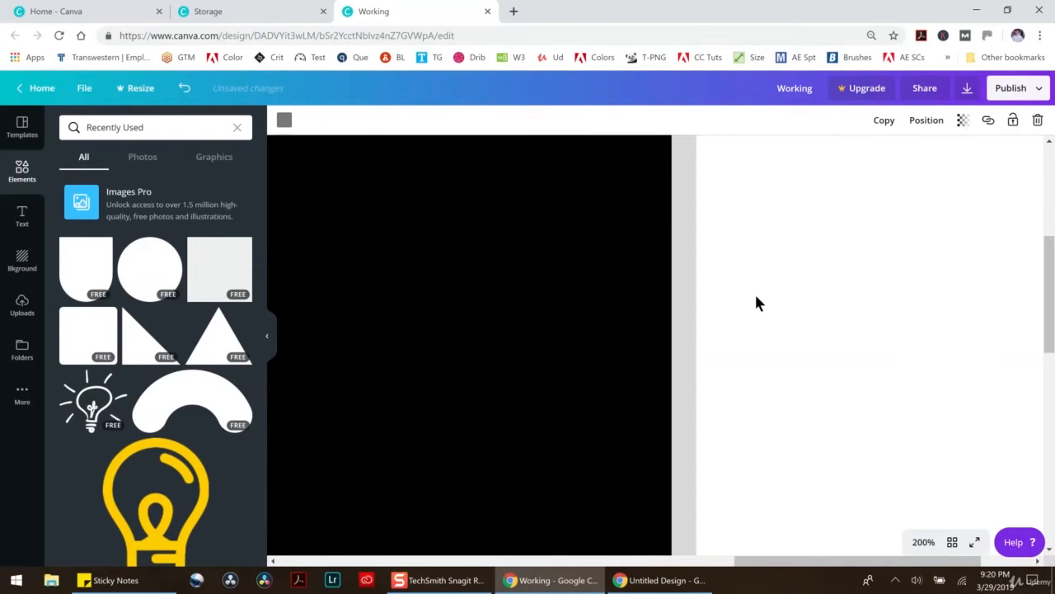
left_click(922, 543)
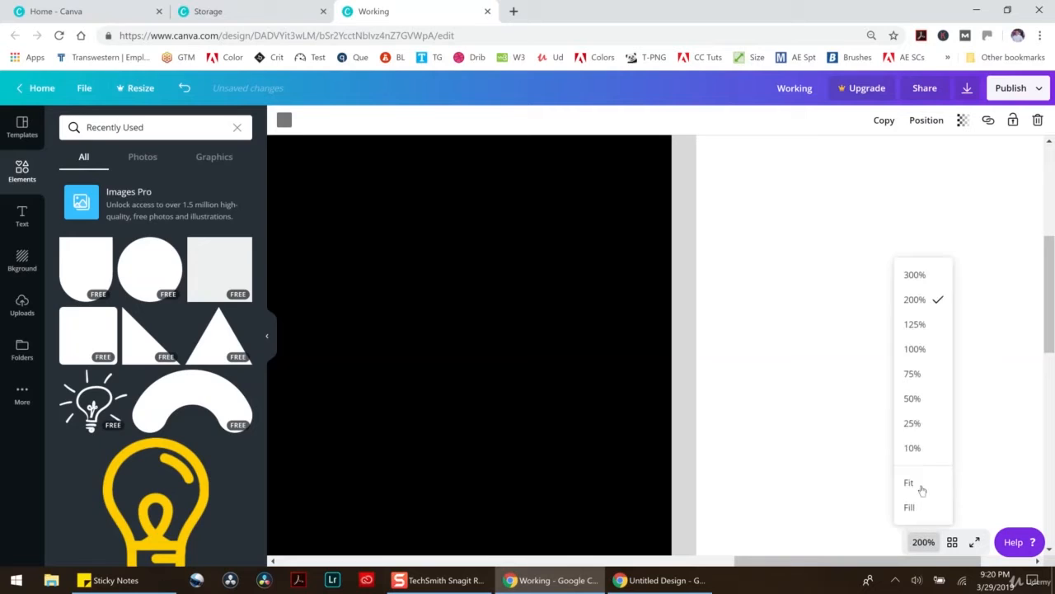
left_click(915, 398)
left_click(853, 321)
key("ctrl+v")
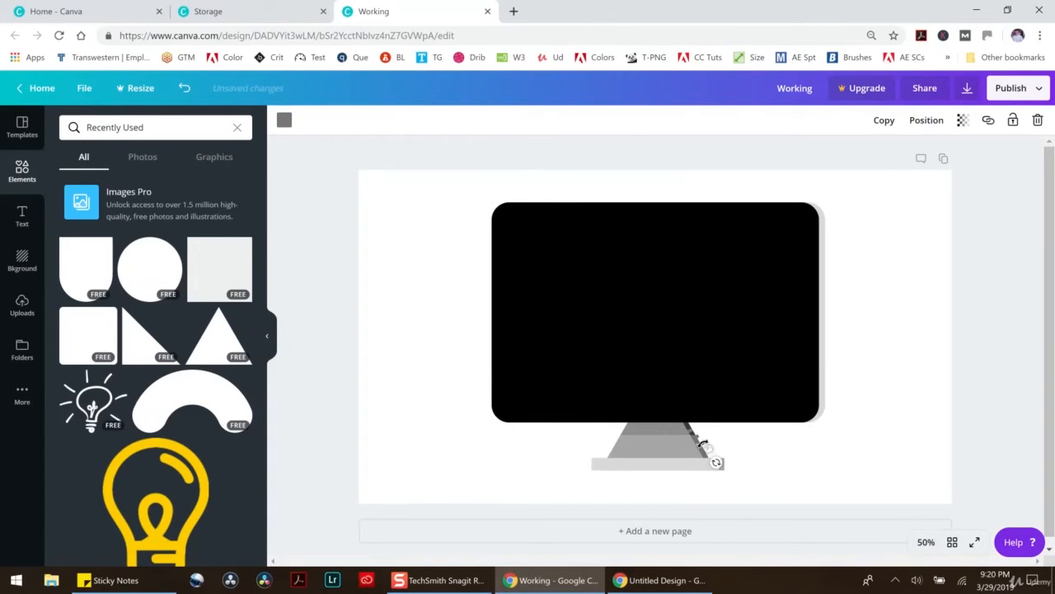
left_click_drag(697, 436, 821, 301)
Rotate the copied block level so it sits straight on the monitor's light grey side edge.
left_click(927, 545)
left_click(917, 299)
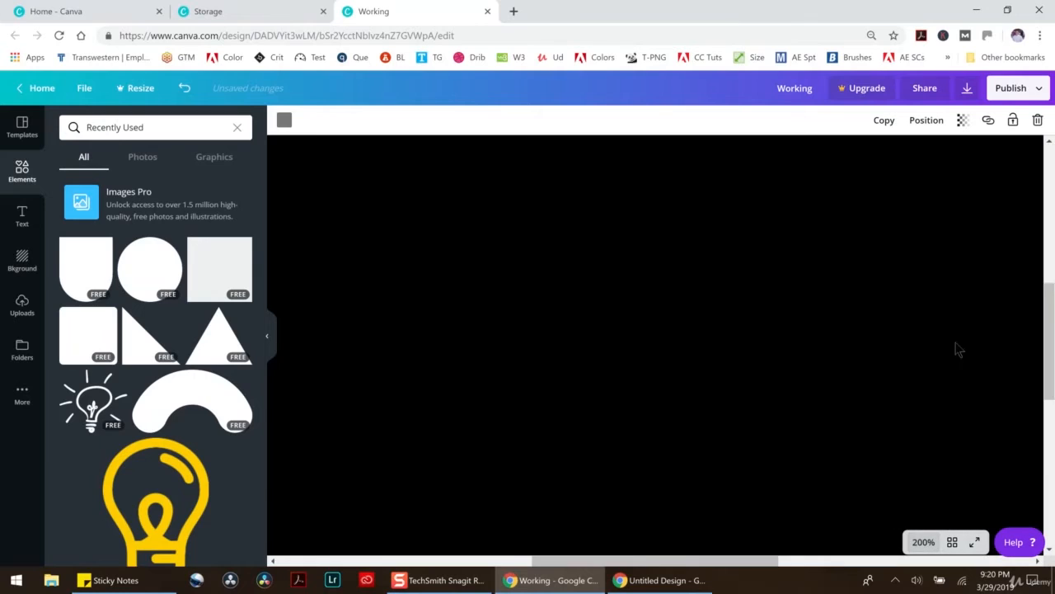
left_click_drag(648, 563, 911, 536)
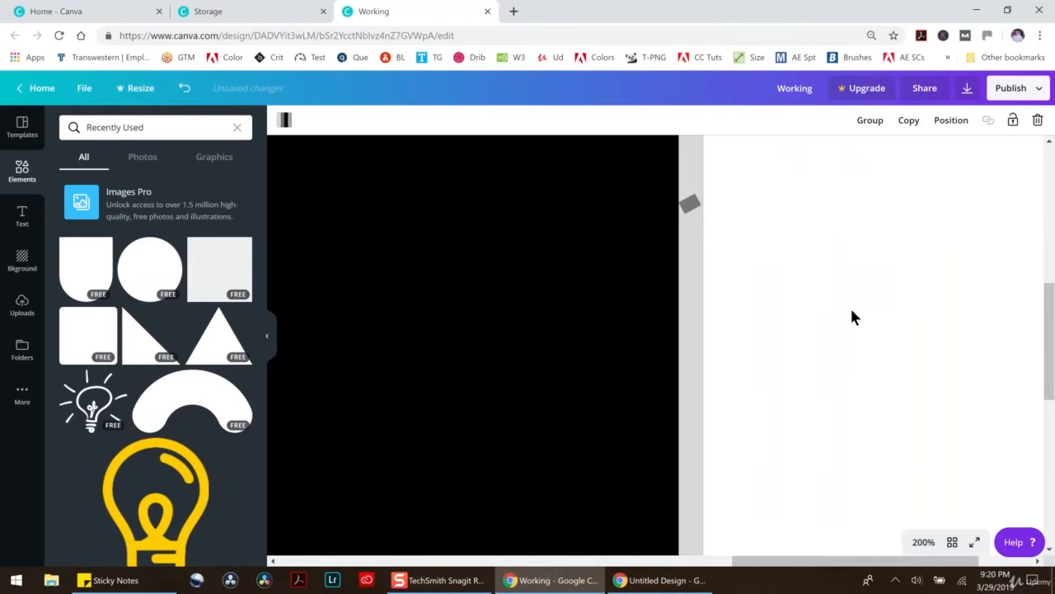
scroll(824, 309, "up", 4)
left_click(692, 431)
left_click_drag(699, 451, 689, 453)
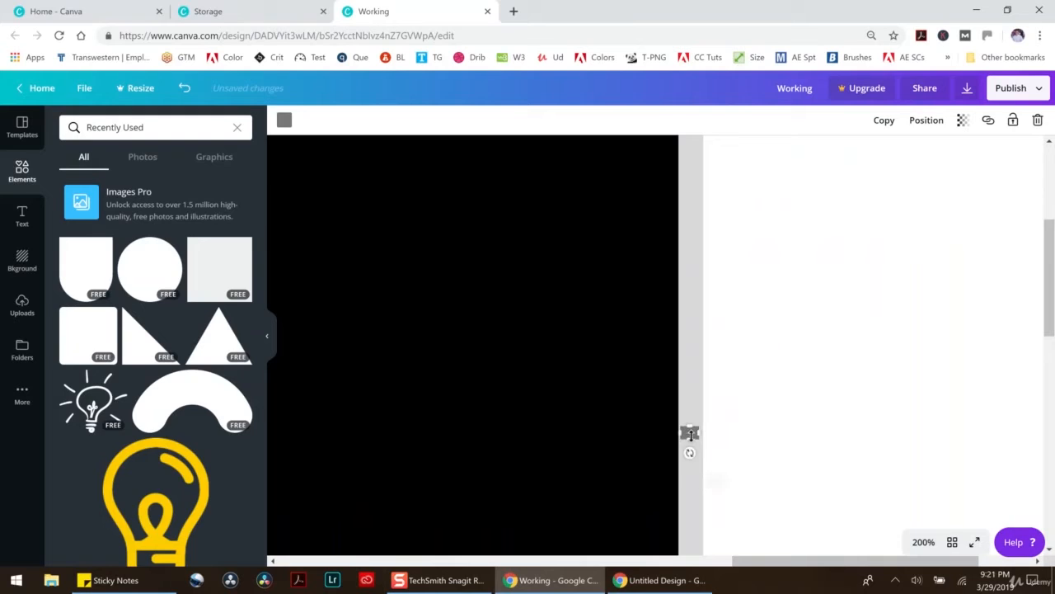
Narrow the monitor's light grey side edge slightly and remove the small grey block from it.
left_click(699, 407)
left_click_drag(703, 478, 698, 479)
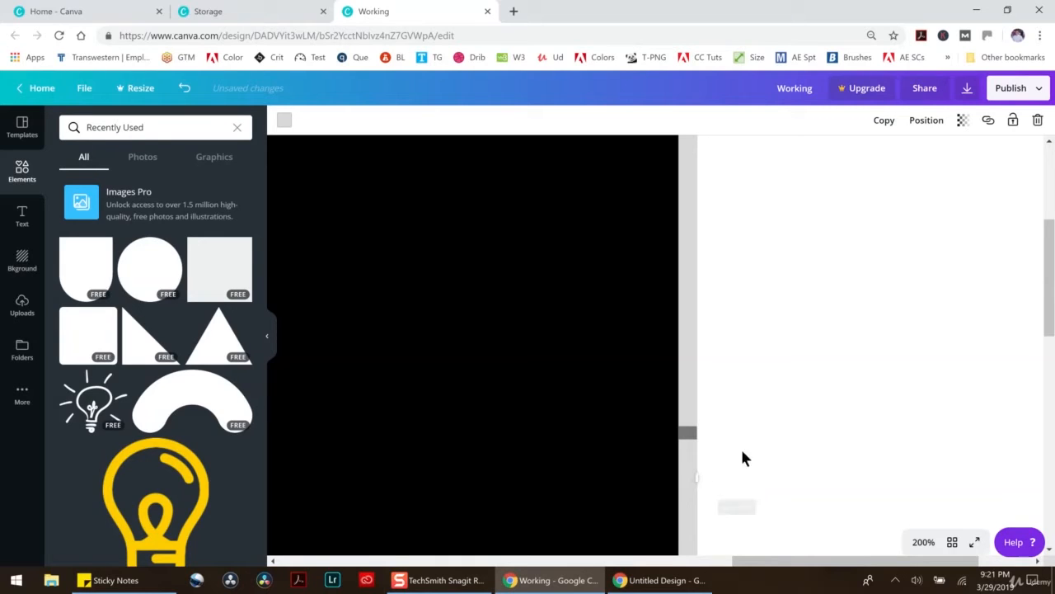
left_click(758, 430)
left_click(685, 435)
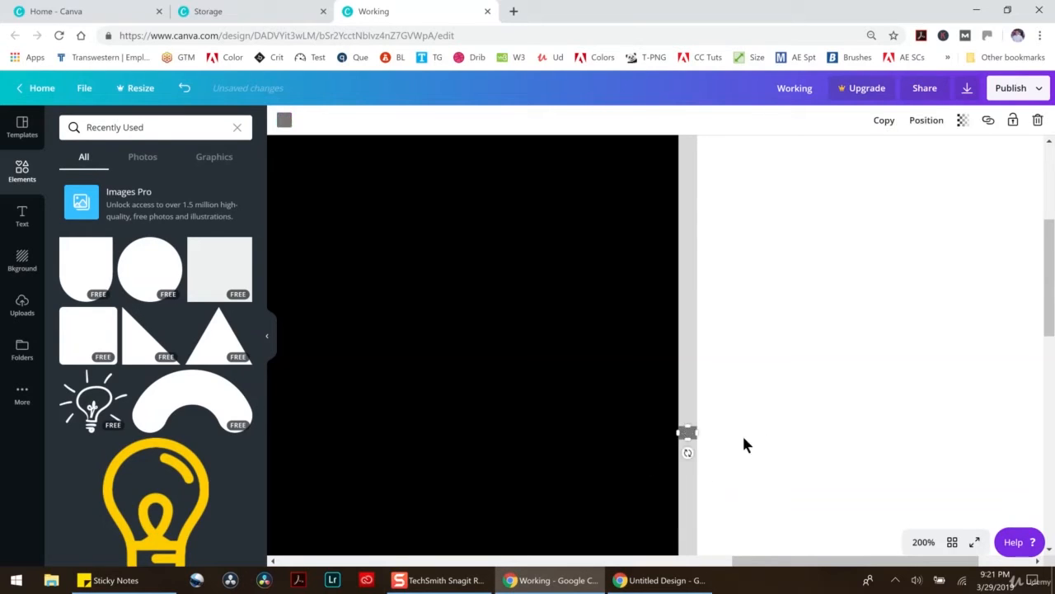
left_click(798, 446)
Delete the small tilted block from the stand's dark side edge.
left_click(922, 541)
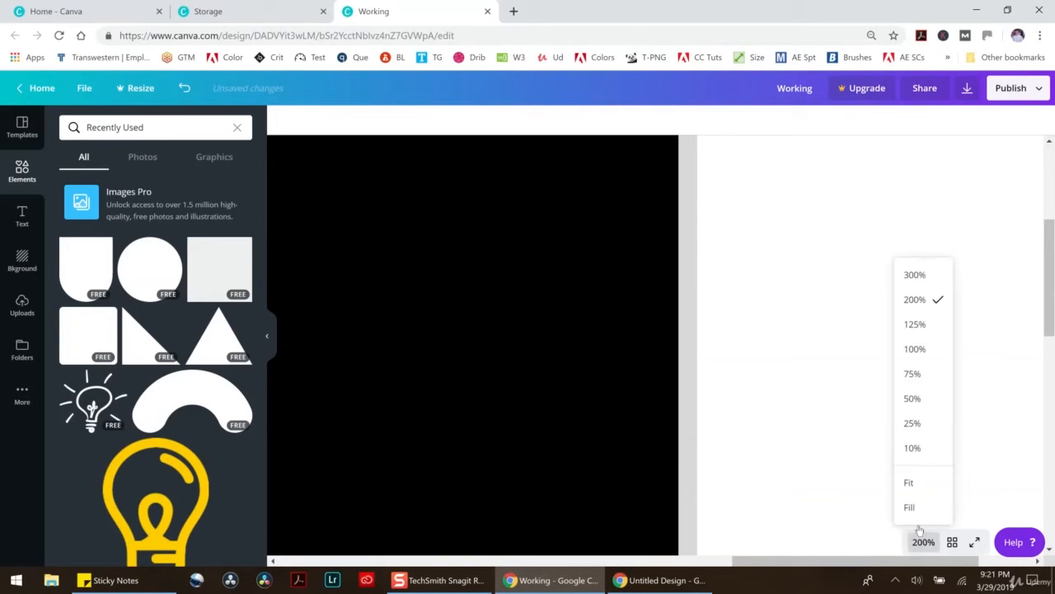
left_click(912, 398)
left_click(714, 439)
key("Delete")
left_click(703, 444)
key("Delete")
left_click(689, 430)
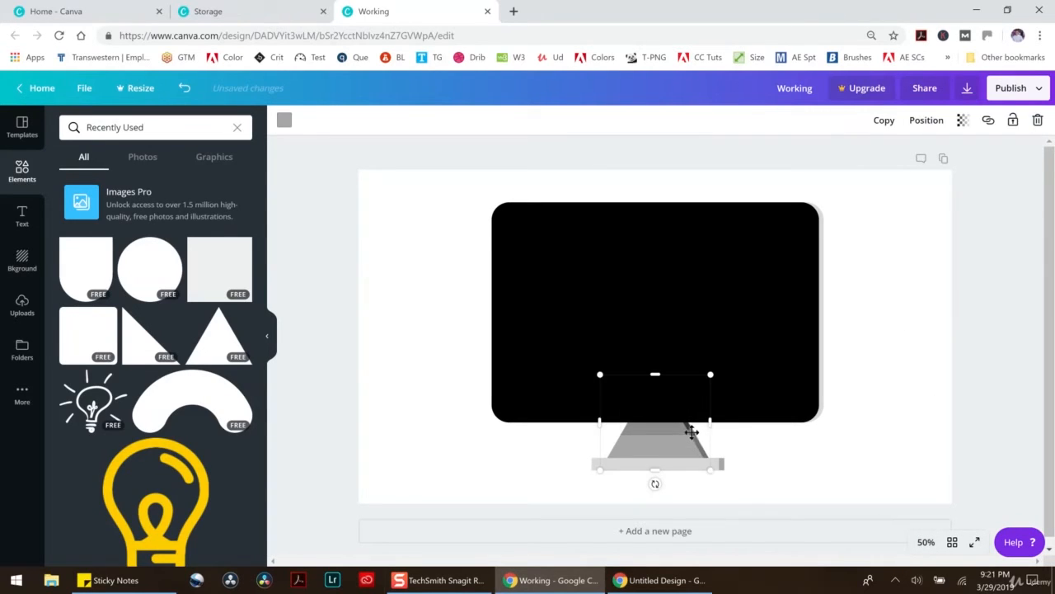
left_click(691, 429)
left_click(740, 438)
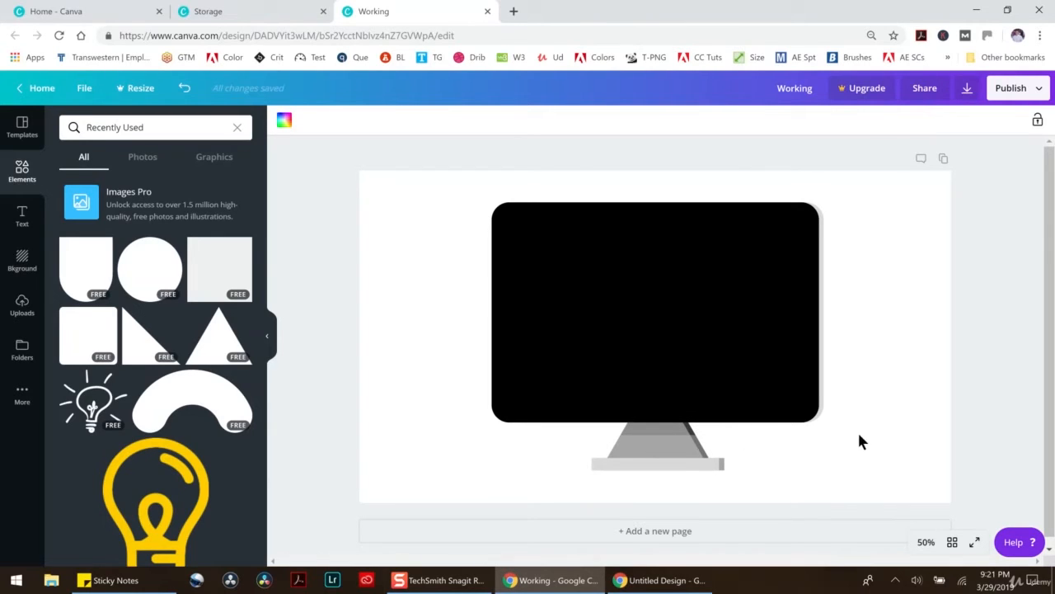
Add a grey square and stretch it into a wide screen panel inset within the black monitor body.
left_click(222, 274)
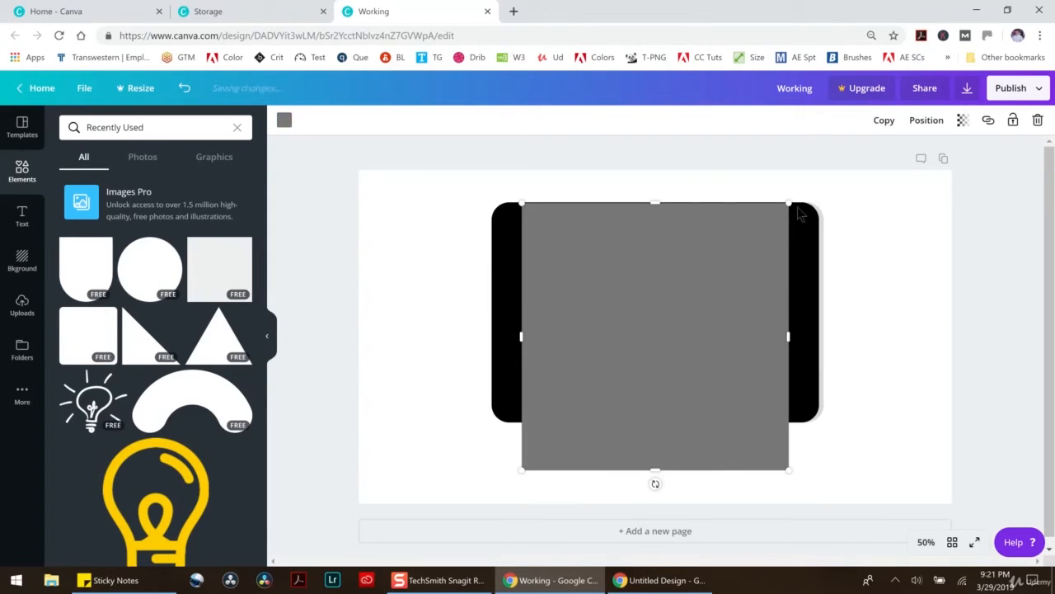
left_click_drag(791, 201, 690, 297)
left_click_drag(611, 364, 593, 290)
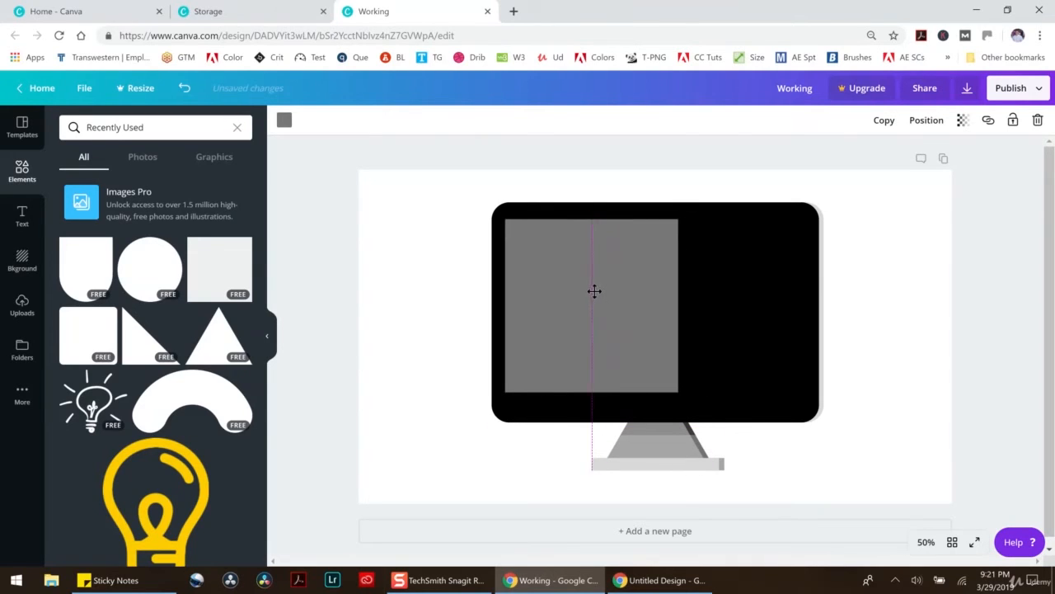
left_click_drag(678, 304, 811, 301)
left_click_drag(747, 299, 741, 302)
left_click_drag(655, 219, 653, 249)
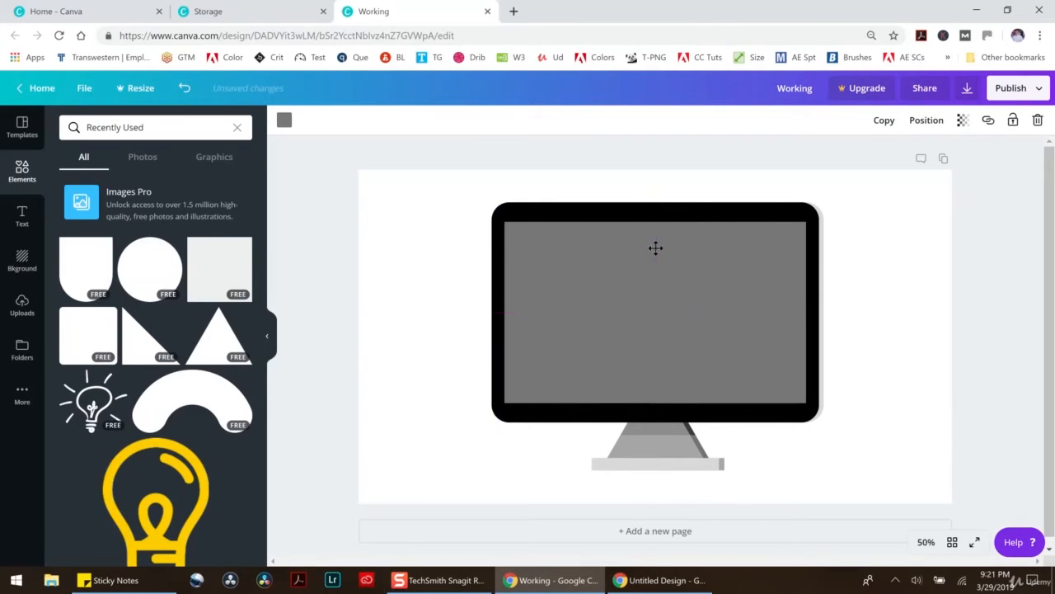
left_click(869, 236)
left_click(748, 299)
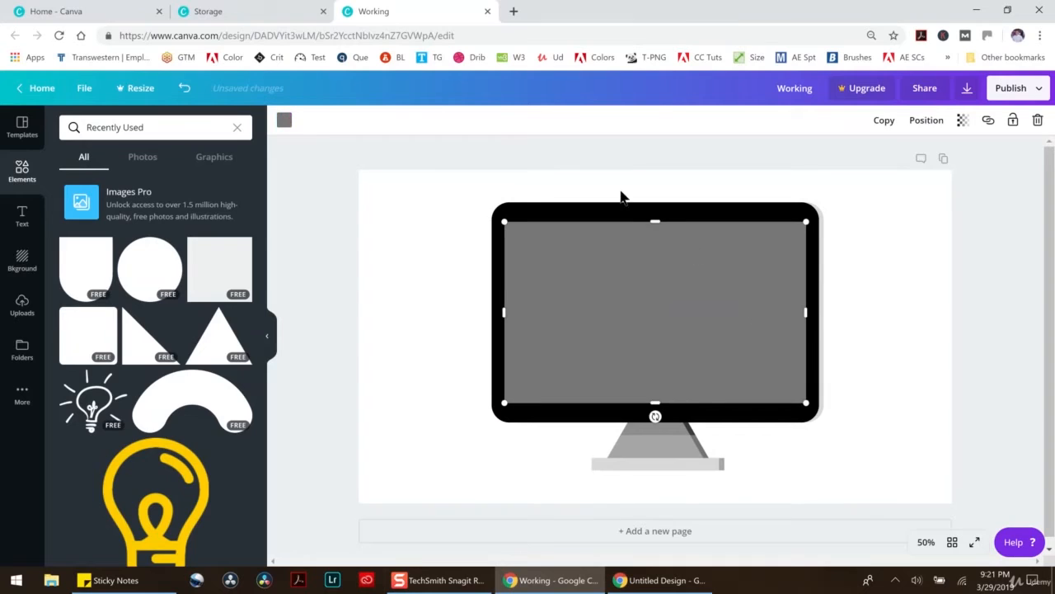
left_click_drag(655, 220, 652, 245)
left_click(919, 229)
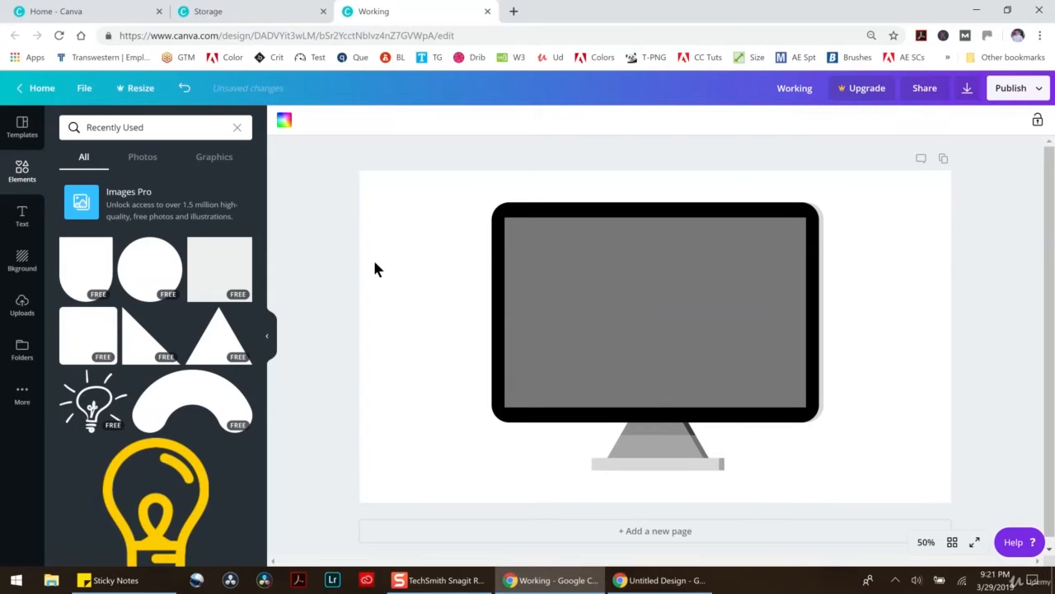
Add a right triangle and resize it to span the grey screen panel from corner to corner.
left_click(151, 334)
left_click_drag(560, 381, 552, 324)
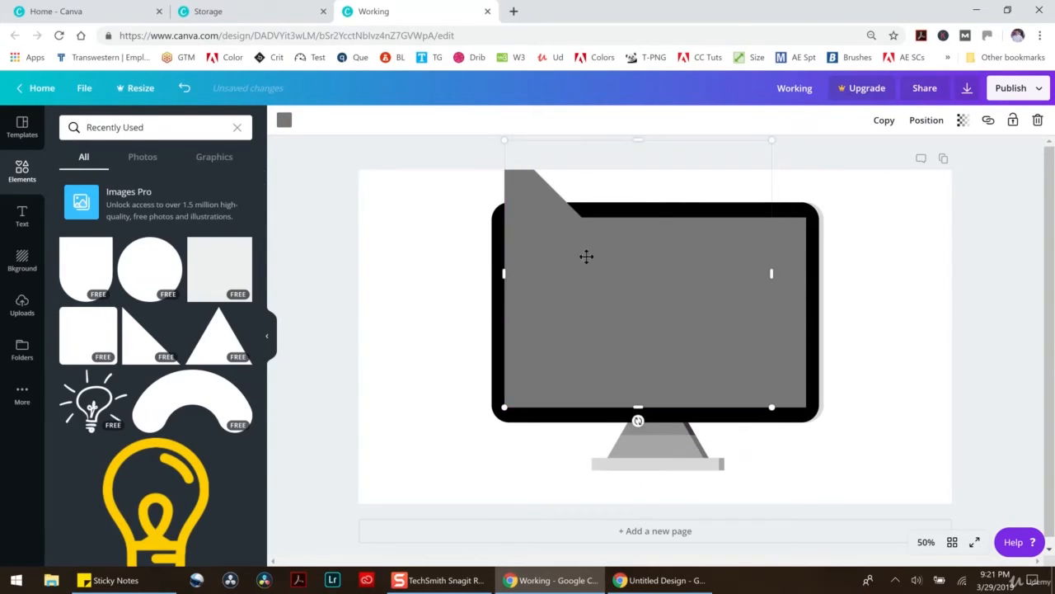
left_click_drag(637, 141, 629, 216)
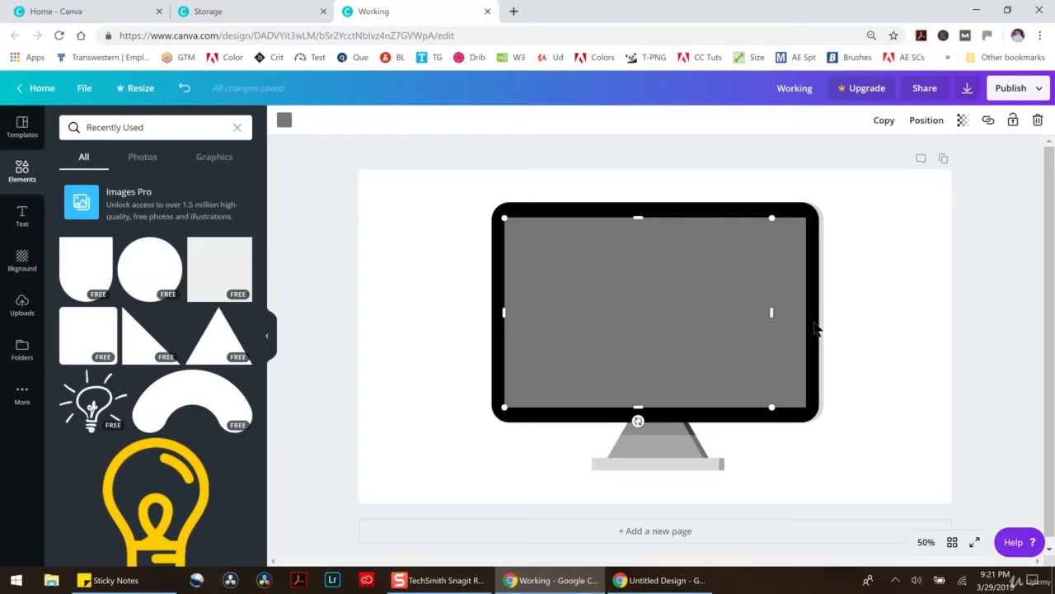
left_click_drag(772, 312, 809, 305)
Colour the screen's triangle light grey and set its transparency to 47.
left_click(284, 120)
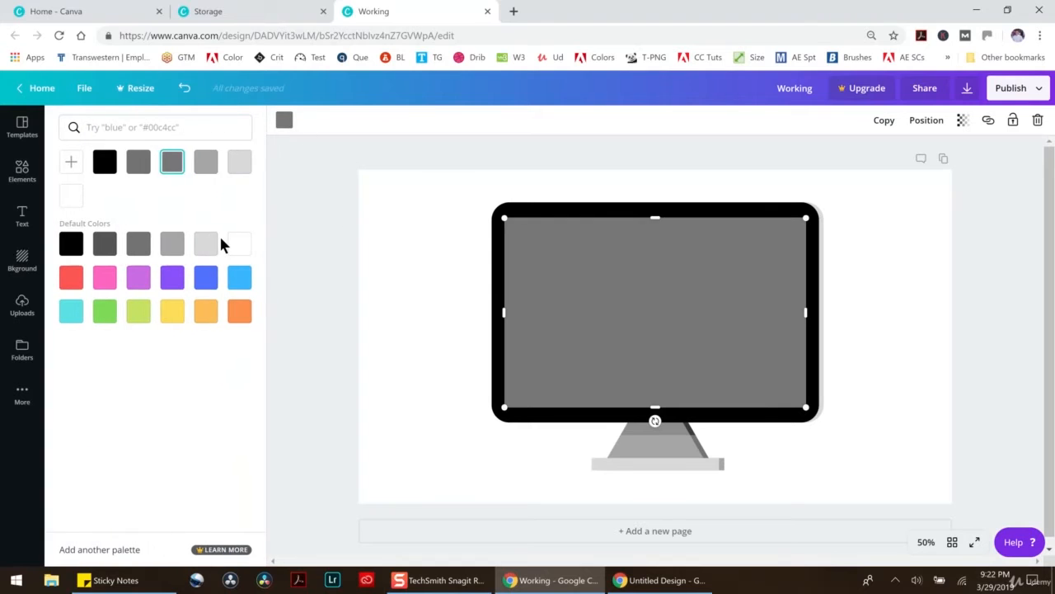
left_click(206, 243)
left_click(926, 121)
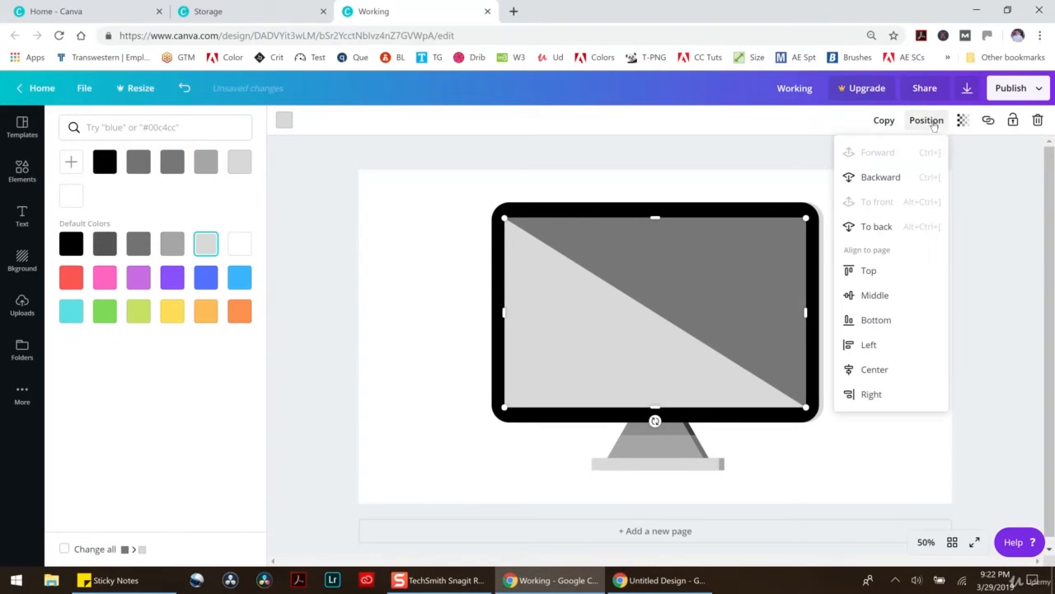
left_click(962, 120)
left_click_drag(909, 158, 887, 161)
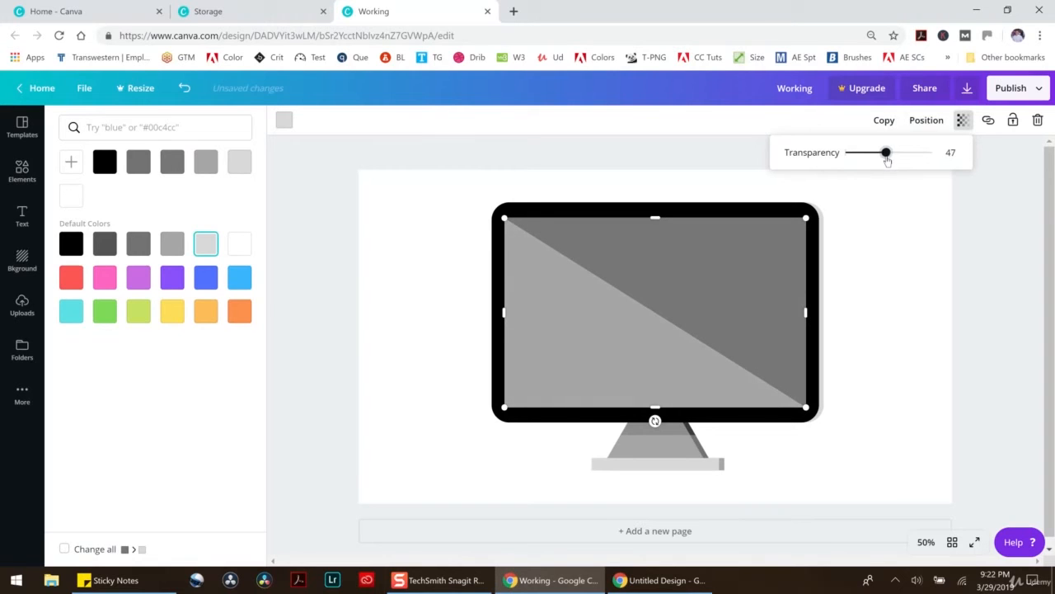
left_click(869, 438)
Fine-tune the light triangle's fit along the right edge of the grey screen panel.
left_click(926, 542)
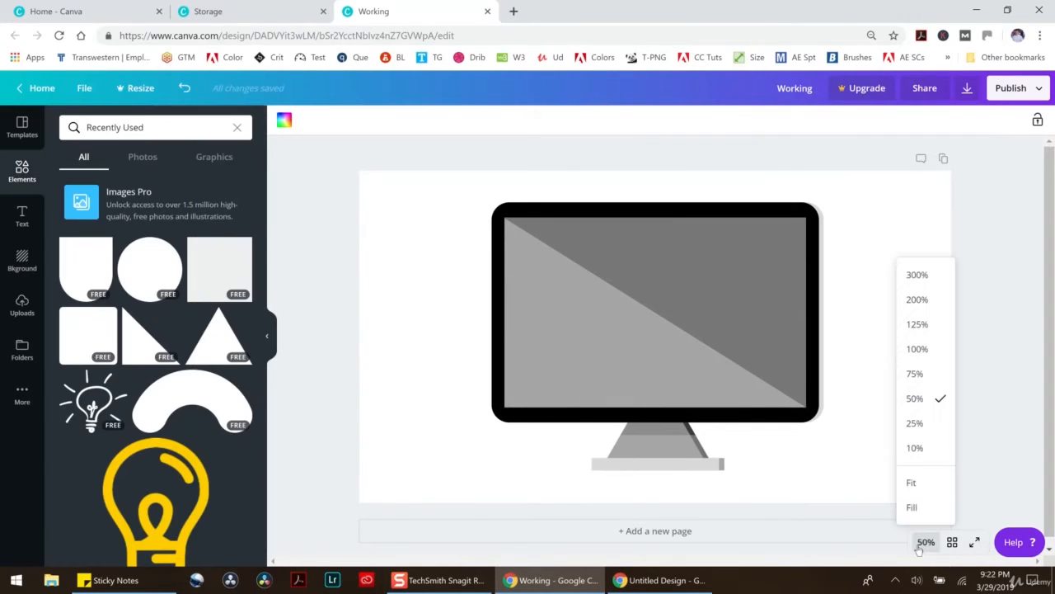
left_click(919, 300)
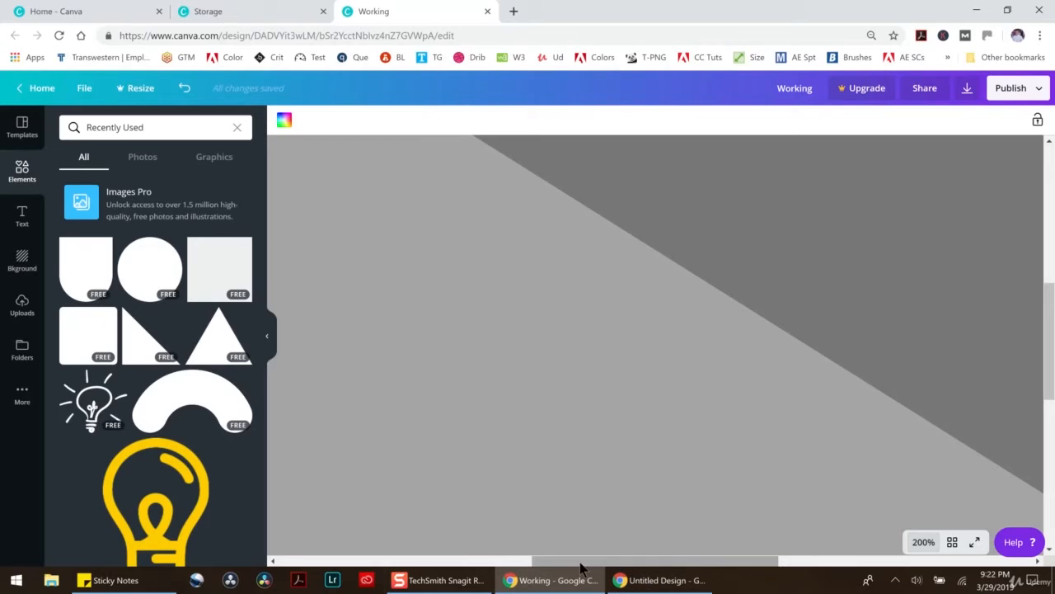
left_click_drag(699, 561, 865, 562)
scroll(762, 393, "down", 4)
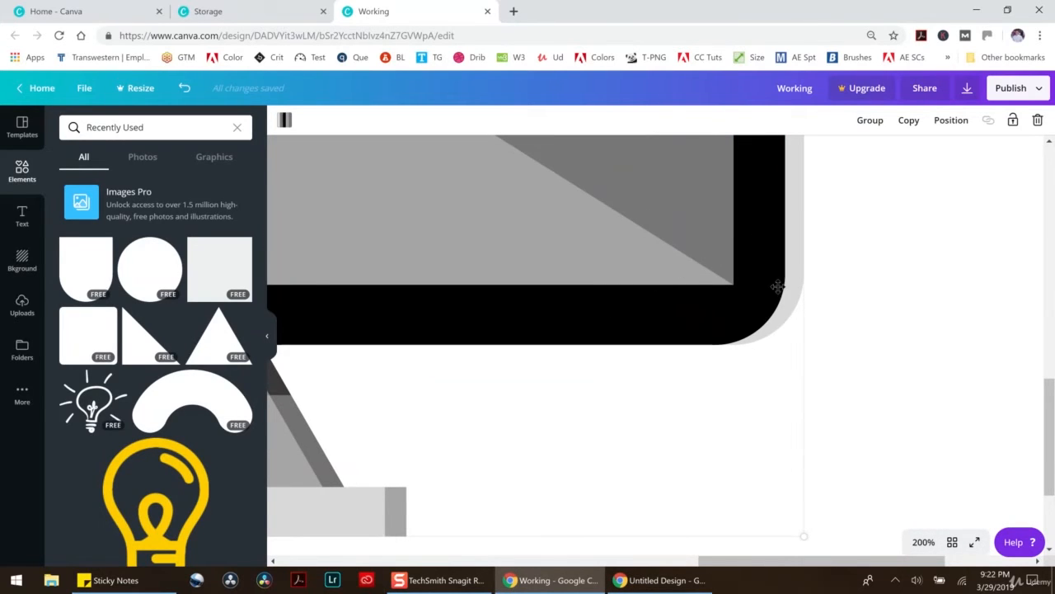
scroll(767, 305, "up", 3)
left_click(476, 399)
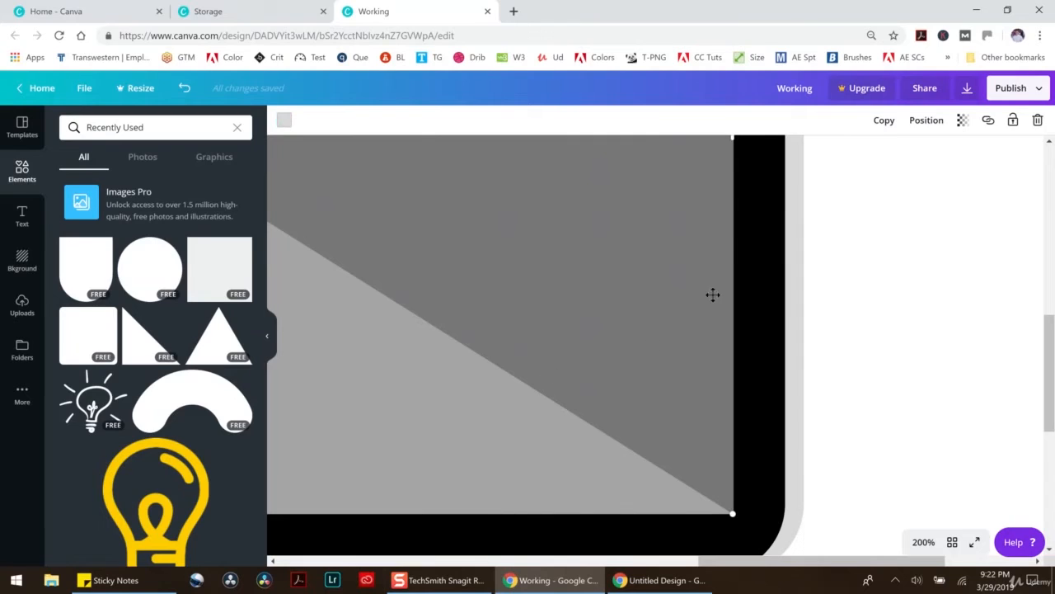
mouse_move(734, 138)
left_mouse_down()
mouse_move(746, 138)
mouse_move(735, 138)
left_mouse_up()
Adjust the light triangle's top edge to line up with the top of the grey screen panel.
left_click_drag(891, 565, 575, 517)
scroll(561, 449, "up", 7)
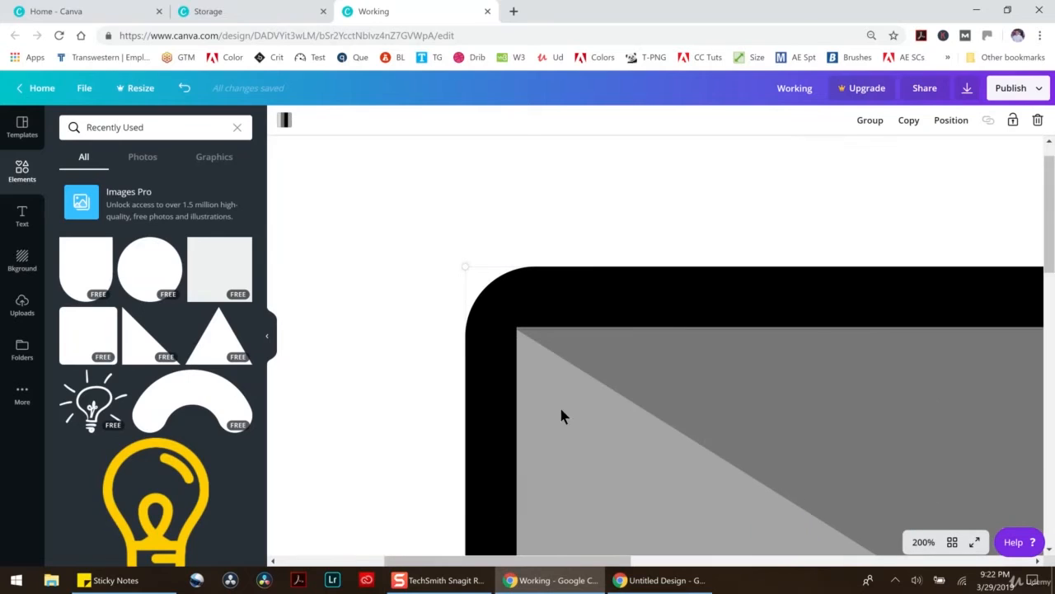
left_click(555, 380)
left_click_drag(657, 562, 693, 562)
key("ctrl+a")
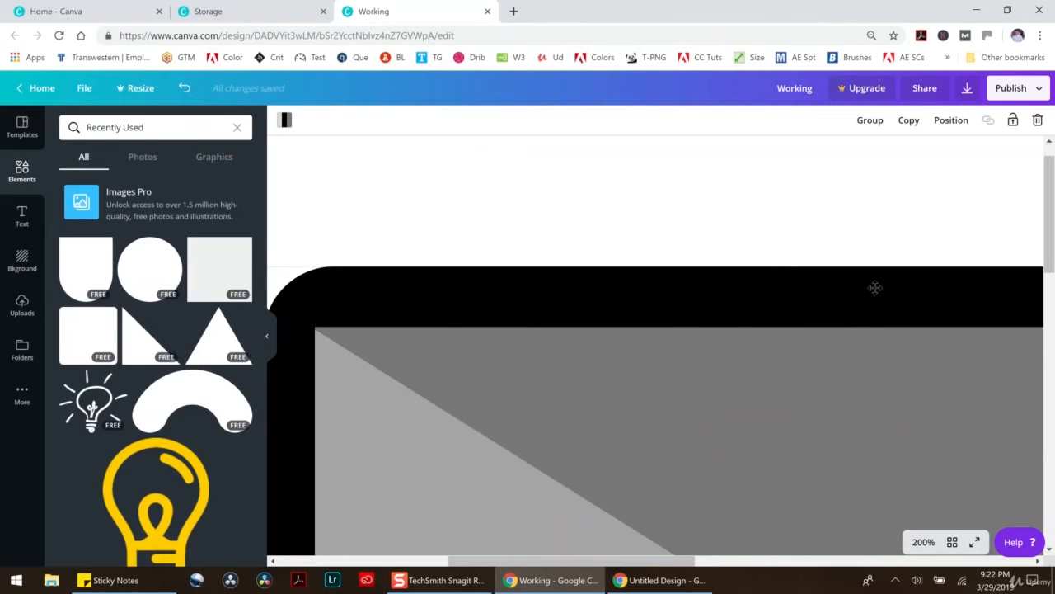
left_click(431, 159)
left_click(367, 462)
left_click_drag(919, 329, 921, 325)
left_click(843, 221)
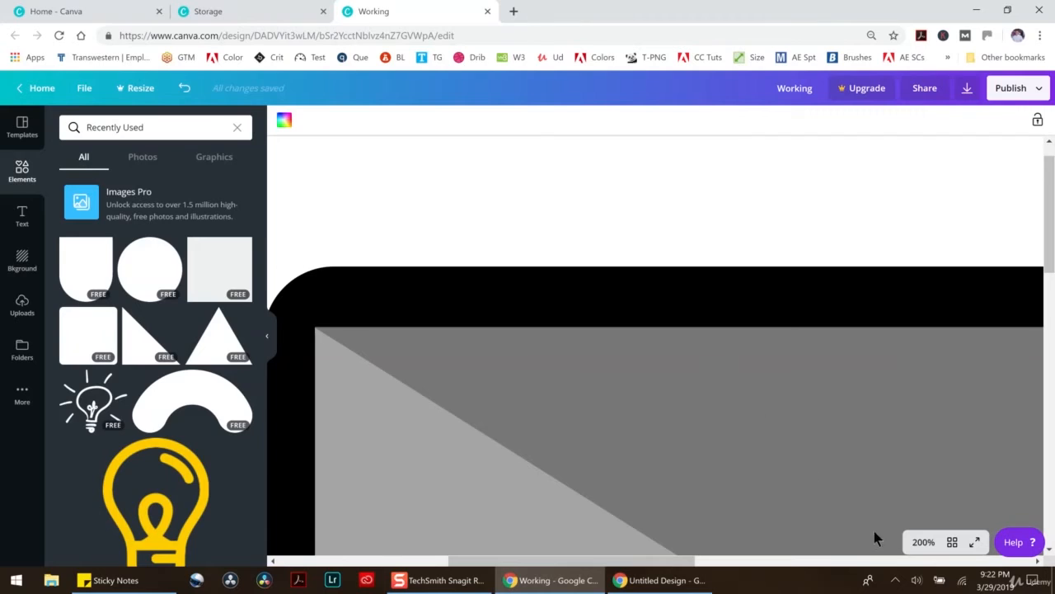
left_click(923, 542)
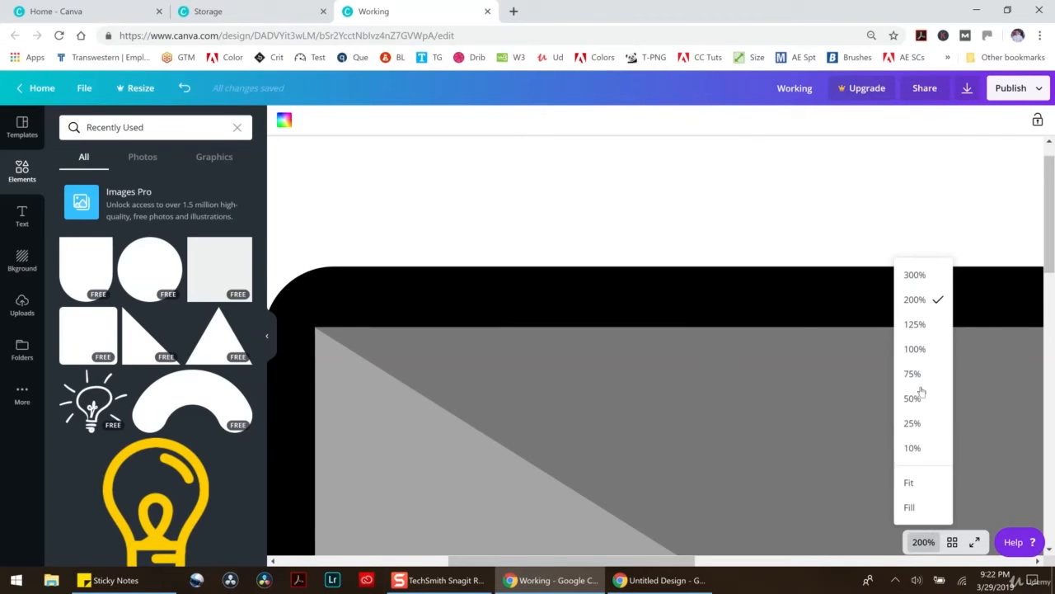
left_click(913, 398)
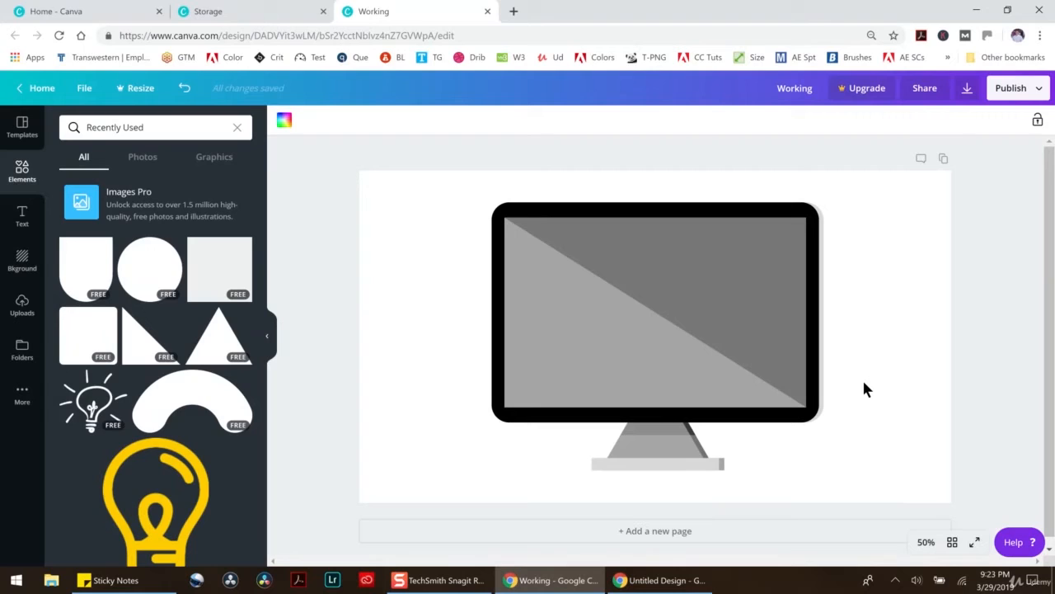
Group all the monitor shapes, then shrink the group and move it to the lower left of the page.
left_click_drag(442, 176, 950, 549)
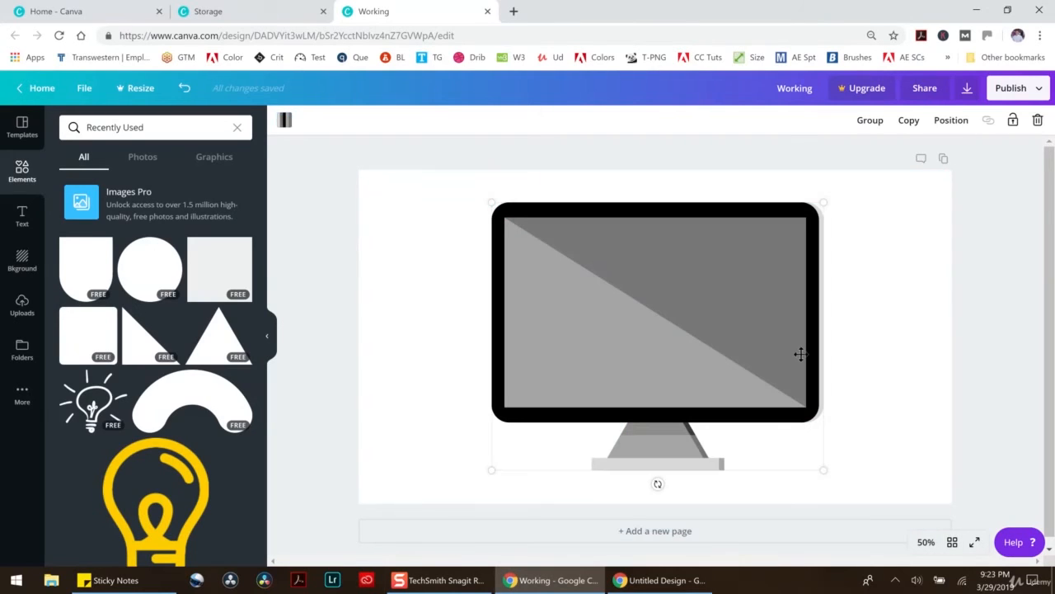
left_click(870, 120)
left_click_drag(826, 470, 705, 375)
left_click_drag(664, 289, 564, 378)
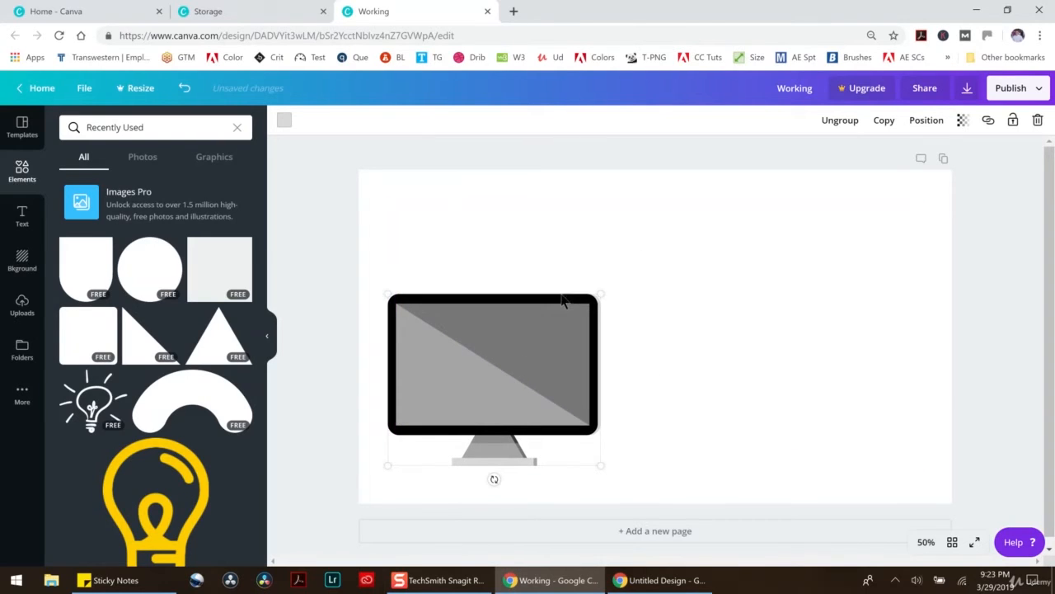
Add a rounded square, reshape it into a wide red rectangle, and place it at the page's upper right.
left_click(102, 317)
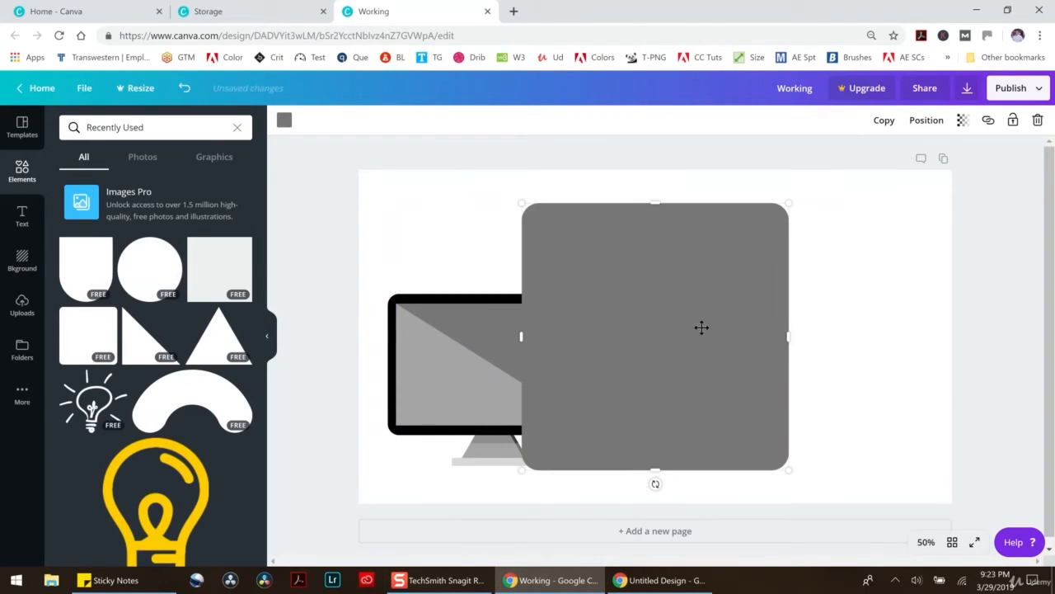
left_click_drag(656, 472, 655, 341)
left_click_drag(659, 285, 780, 308)
left_click_drag(909, 294, 839, 294)
left_click_drag(772, 278, 791, 269)
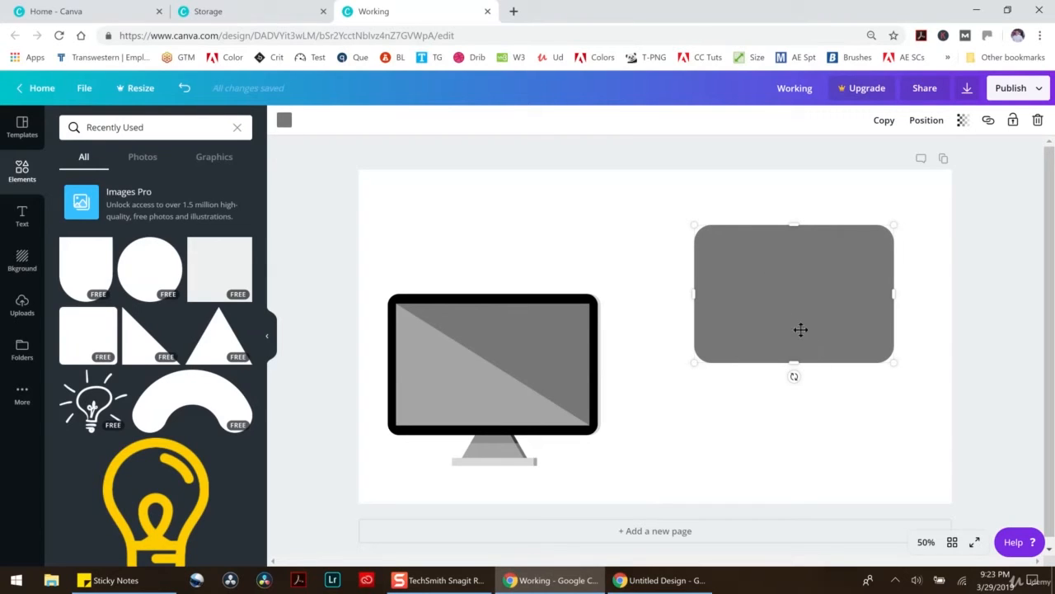
left_click(284, 120)
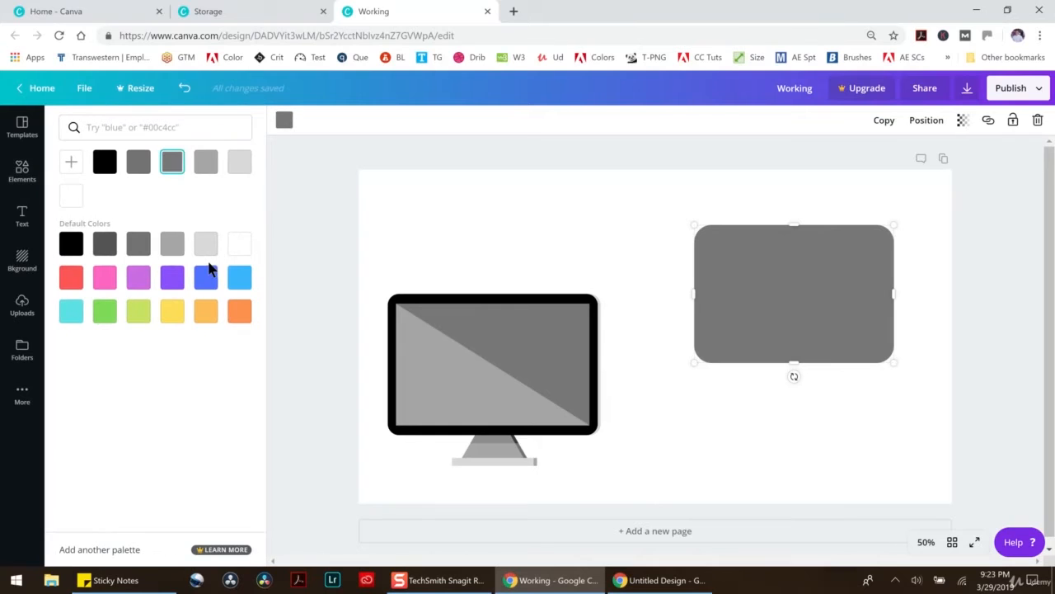
left_click(71, 277)
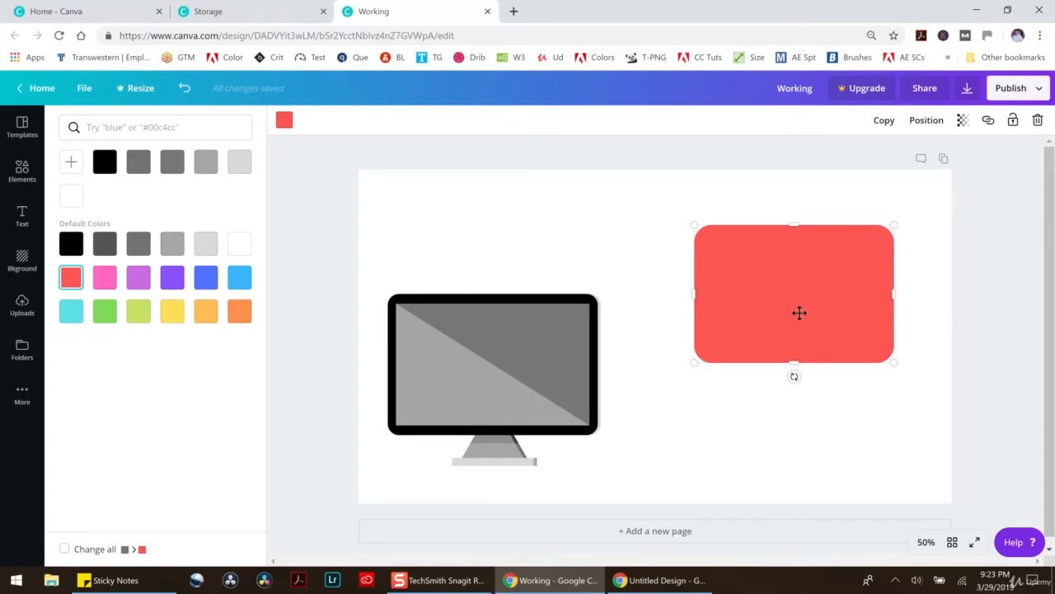
Turn a copy of the red rectangle into a smaller upright white rectangle inside the original's right half.
left_click_drag(841, 316, 844, 447)
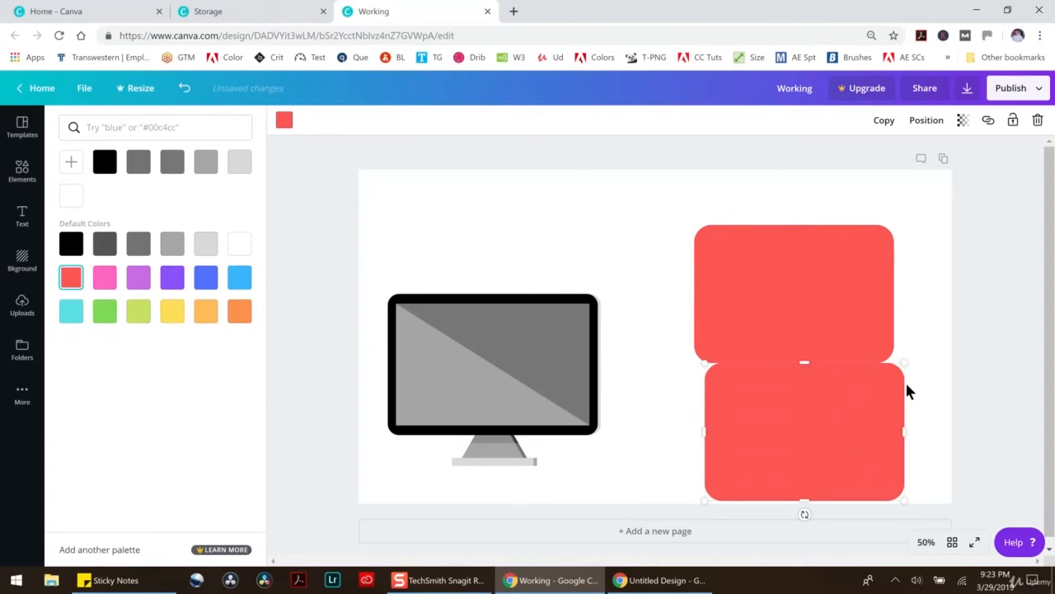
left_click_drag(904, 363, 850, 285)
left_click(289, 123)
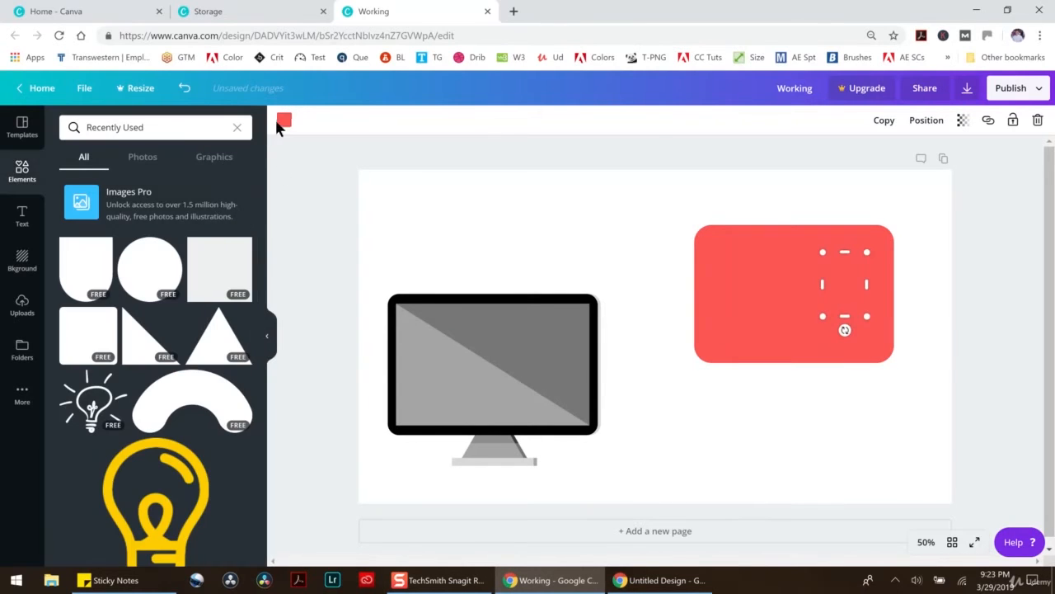
left_click(281, 122)
left_click(240, 245)
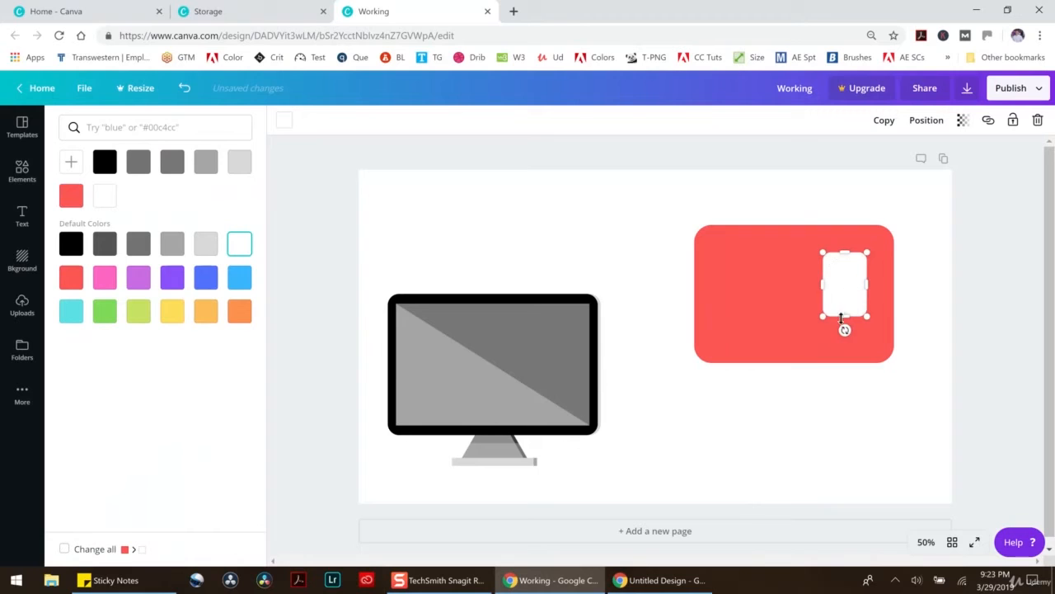
left_click_drag(846, 331, 850, 337)
left_click_drag(862, 294, 836, 290)
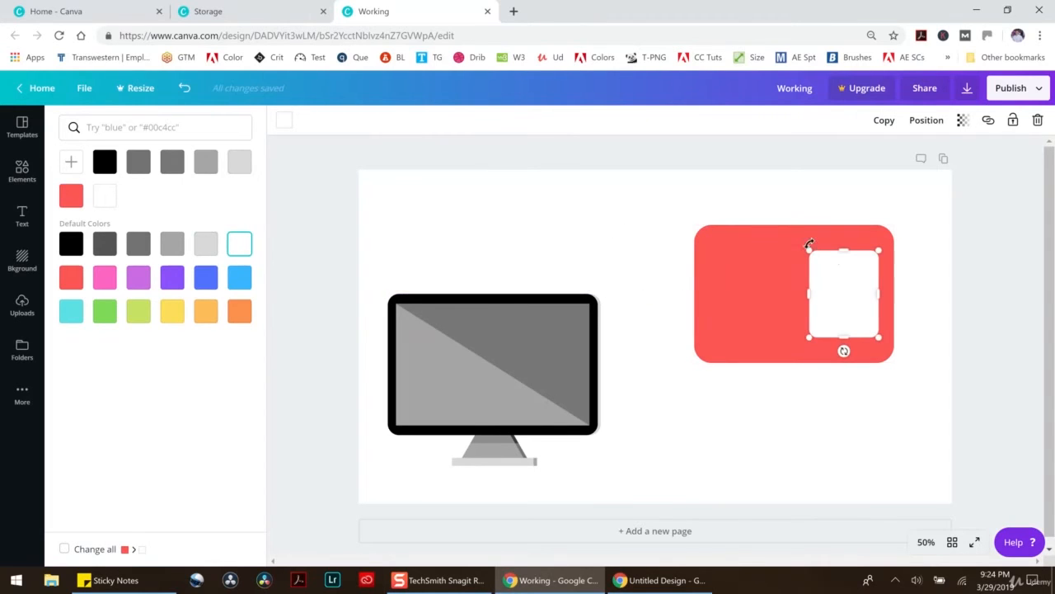
Add a square and reshape it into a thin grey bar about 364 wide and 29 high above the monitor.
left_click(23, 172)
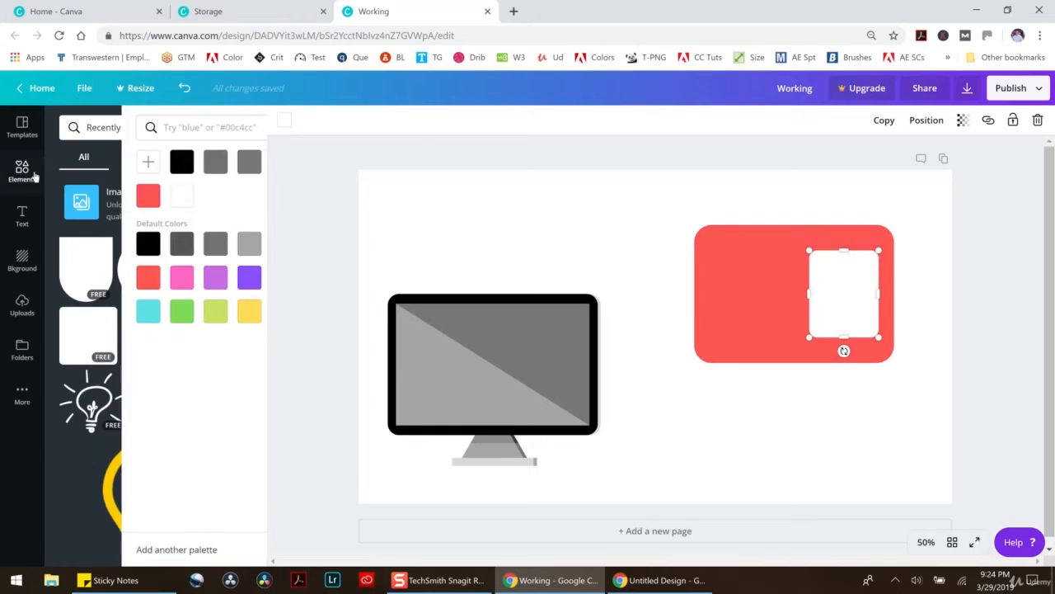
left_click(198, 260)
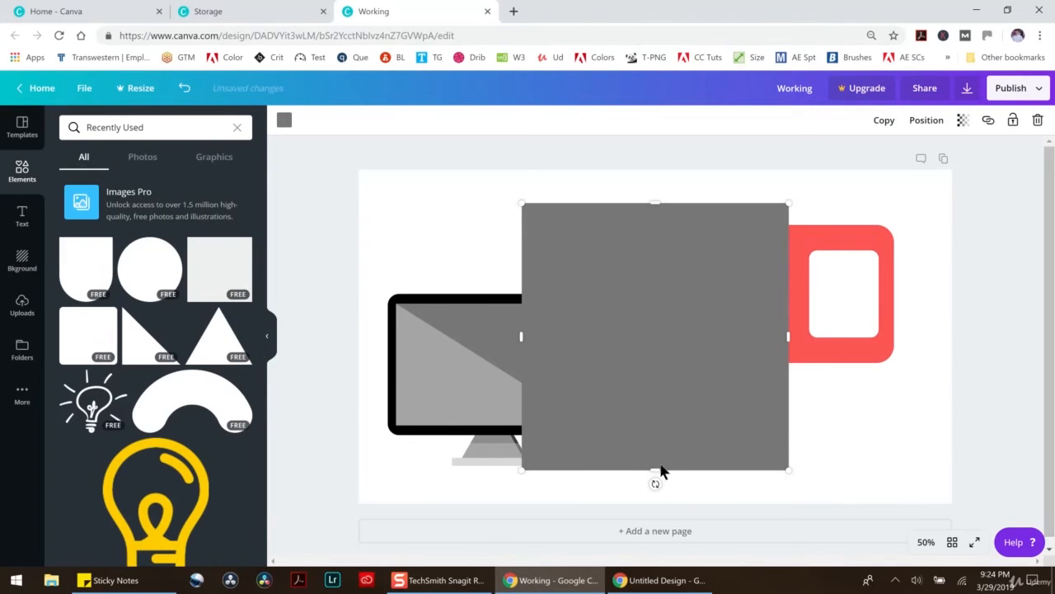
left_click_drag(657, 431, 665, 221)
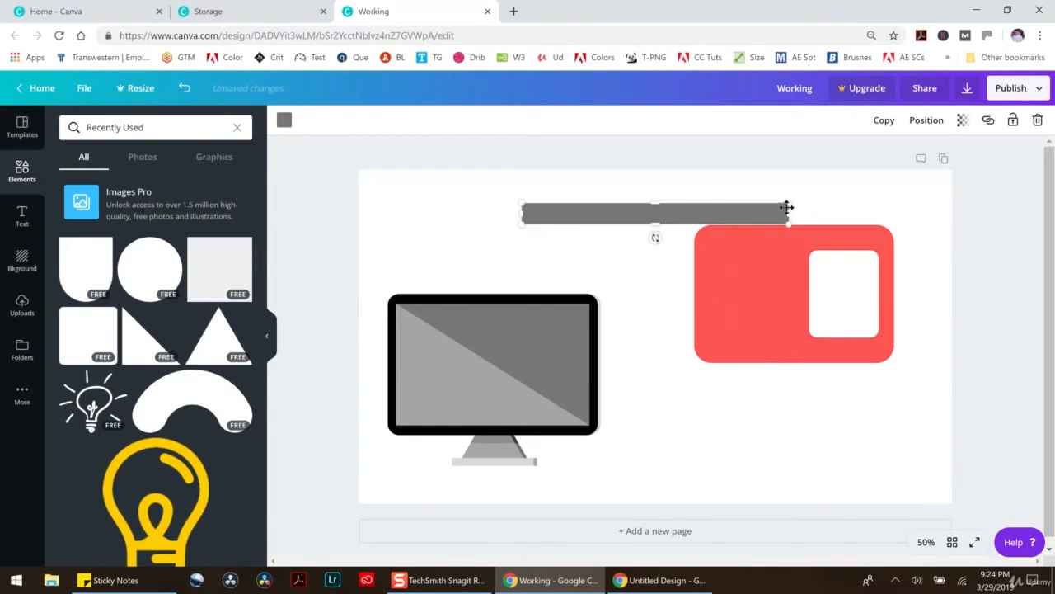
left_click_drag(787, 202, 636, 219)
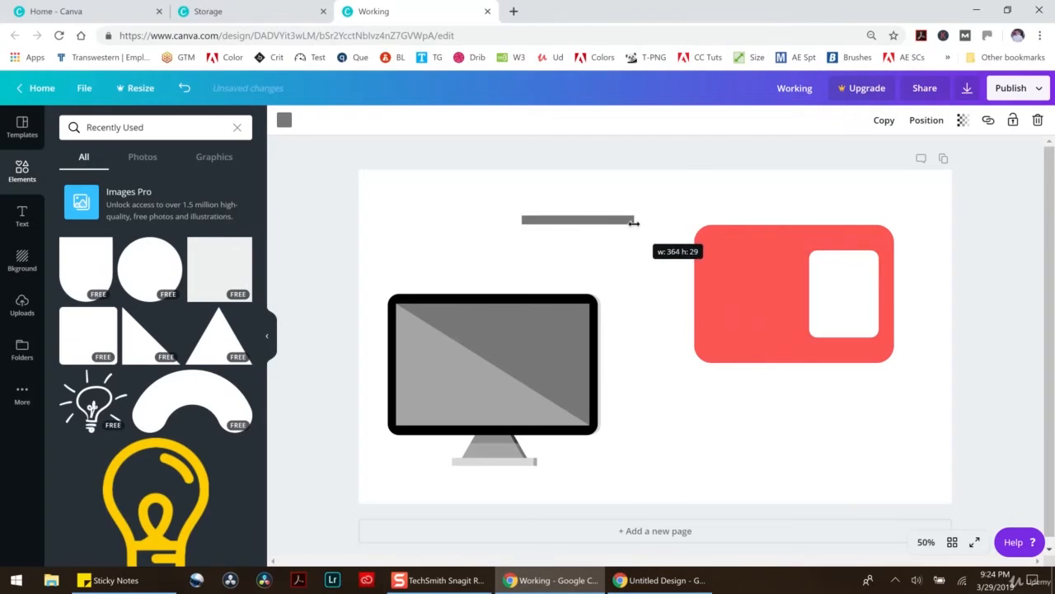
Set the grey bar's transparency to 50, then shorten it and centre it near the top of the white rectangle.
left_click(962, 119)
mouse_move(902, 155)
left_mouse_down()
mouse_move(883, 154)
mouse_move(891, 158)
left_mouse_up()
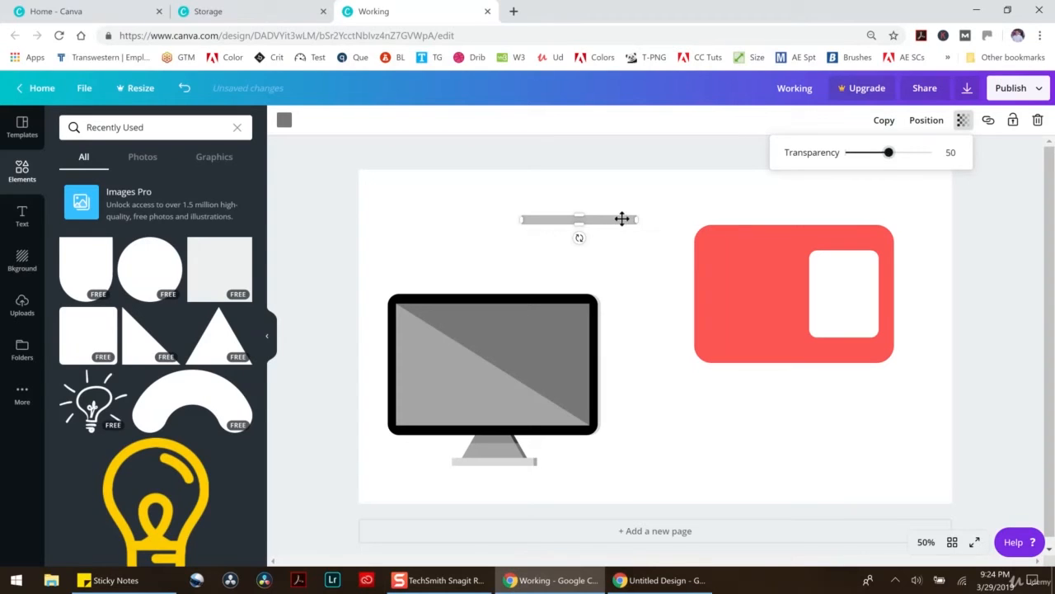
left_click_drag(637, 218, 873, 265)
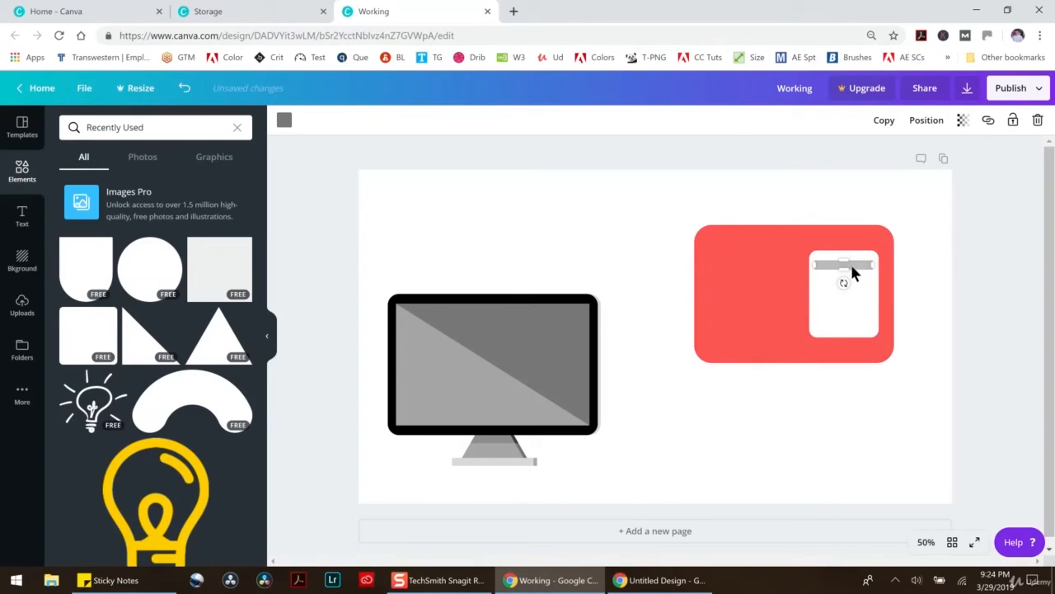
left_click(927, 273)
left_click_drag(846, 266, 845, 265)
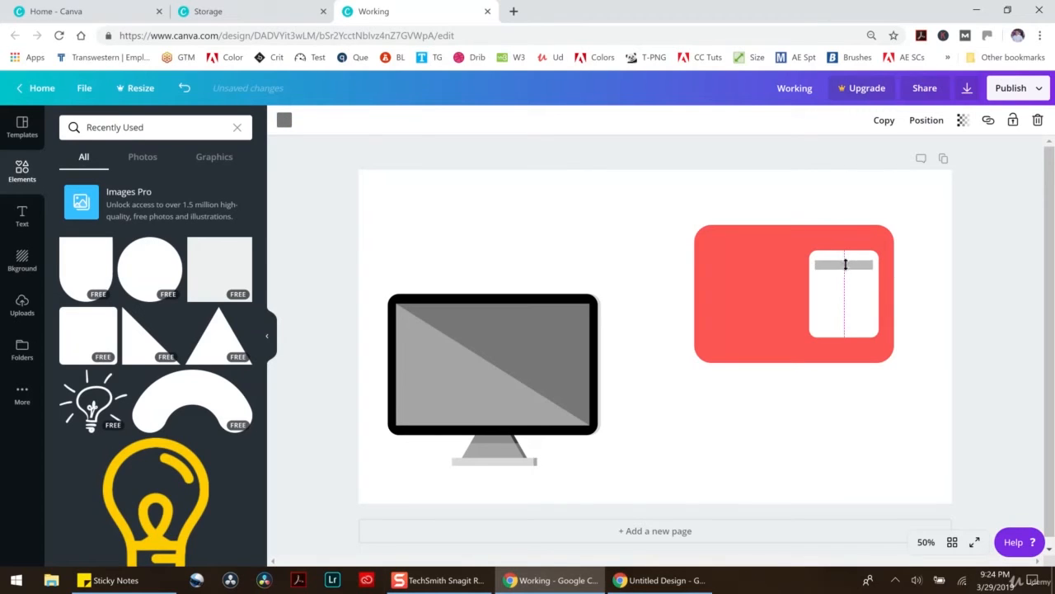
Duplicate the grey bar and shrink the copy into a small square spacer directly beneath the bar.
left_click(926, 542)
left_click(932, 300)
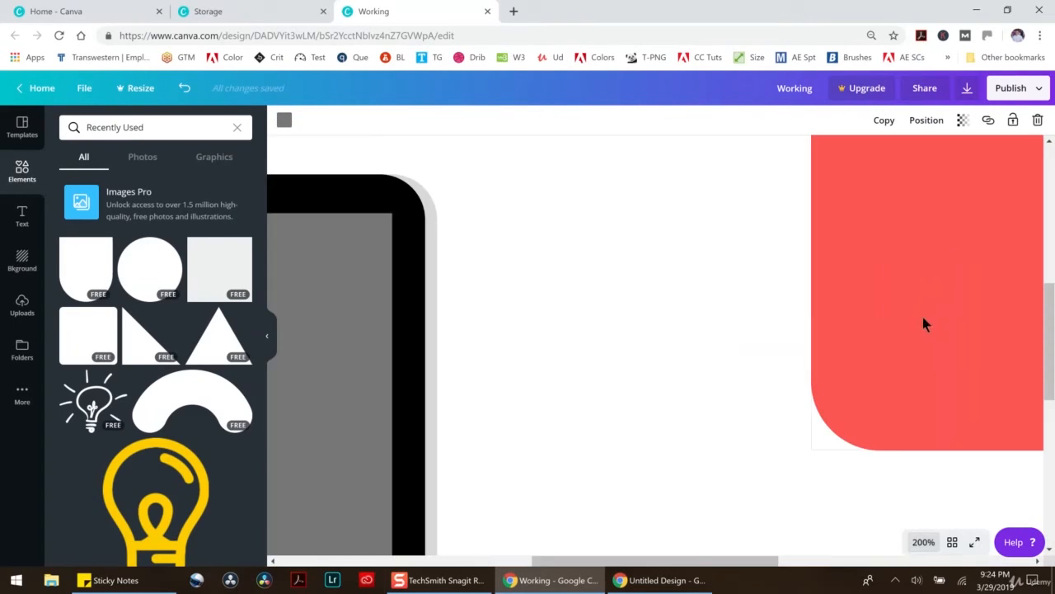
scroll(780, 415, "right", 10)
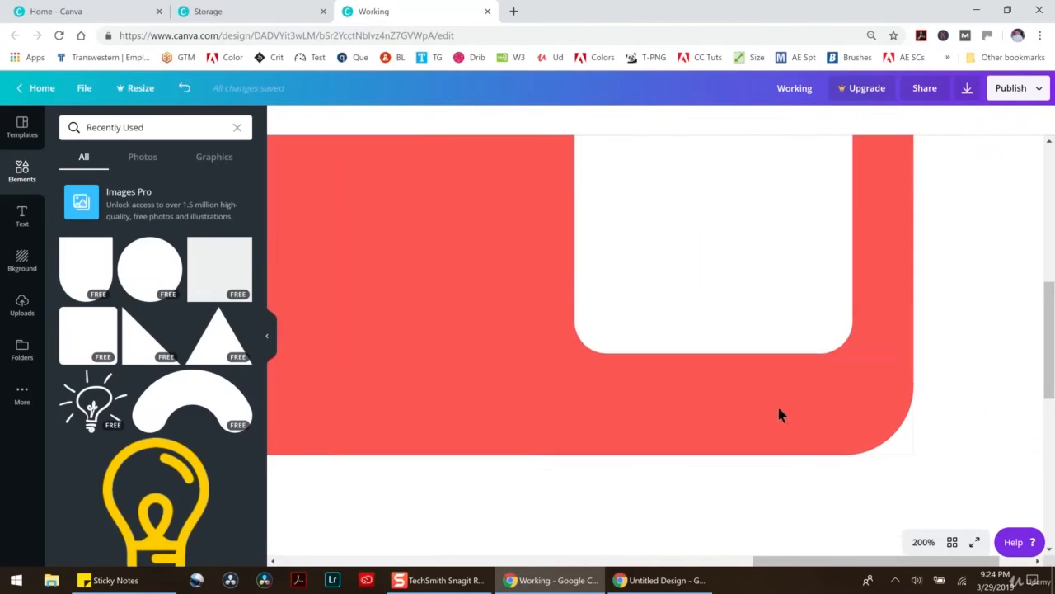
scroll(780, 414, "up", 5)
scroll(780, 415, "down", 3)
left_click(719, 297)
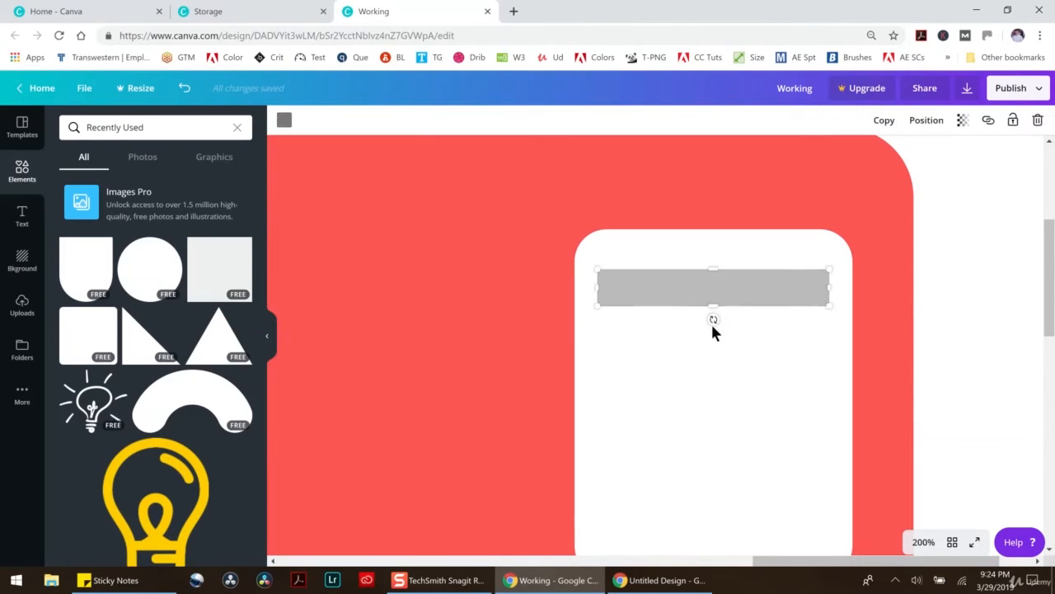
key("ctrl+d")
left_click_drag(773, 320, 757, 355)
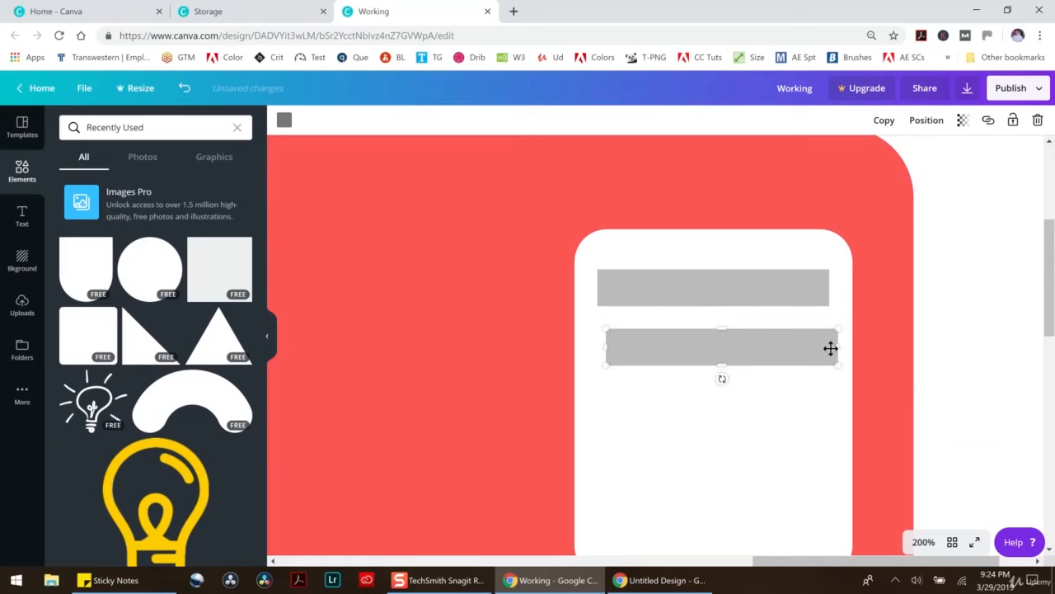
left_click_drag(834, 347, 651, 317)
Place a copy of the top bar directly below the spacer, then move the spacer beneath this second bar.
left_click(657, 294)
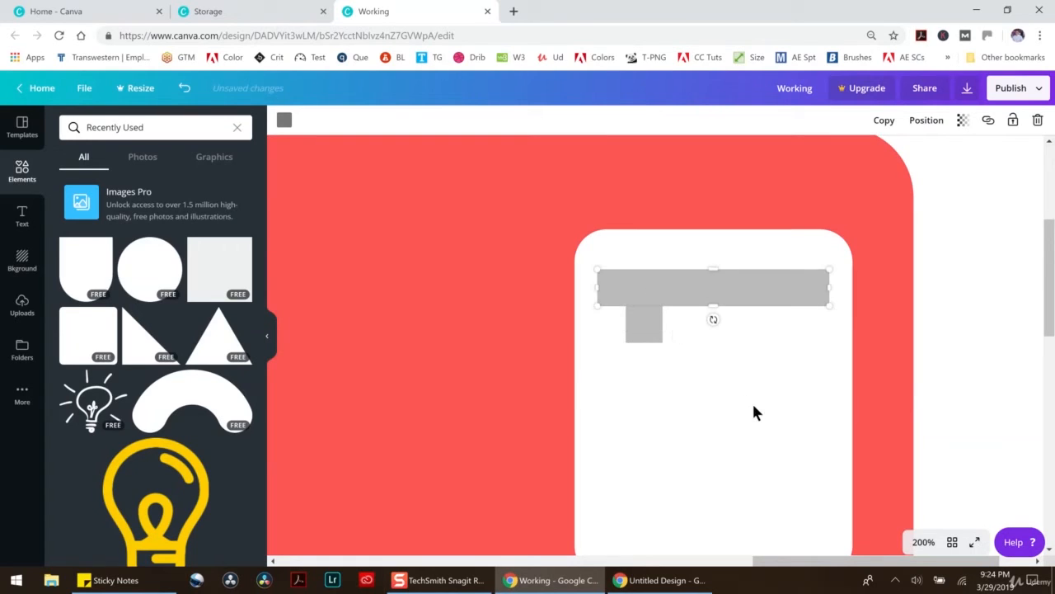
key("ctrl+d")
left_click_drag(745, 318, 723, 368)
left_click_drag(650, 329, 648, 398)
Place a copy of the second bar directly below the spacer as a third bar, then move a spacer beneath it.
left_click(684, 365)
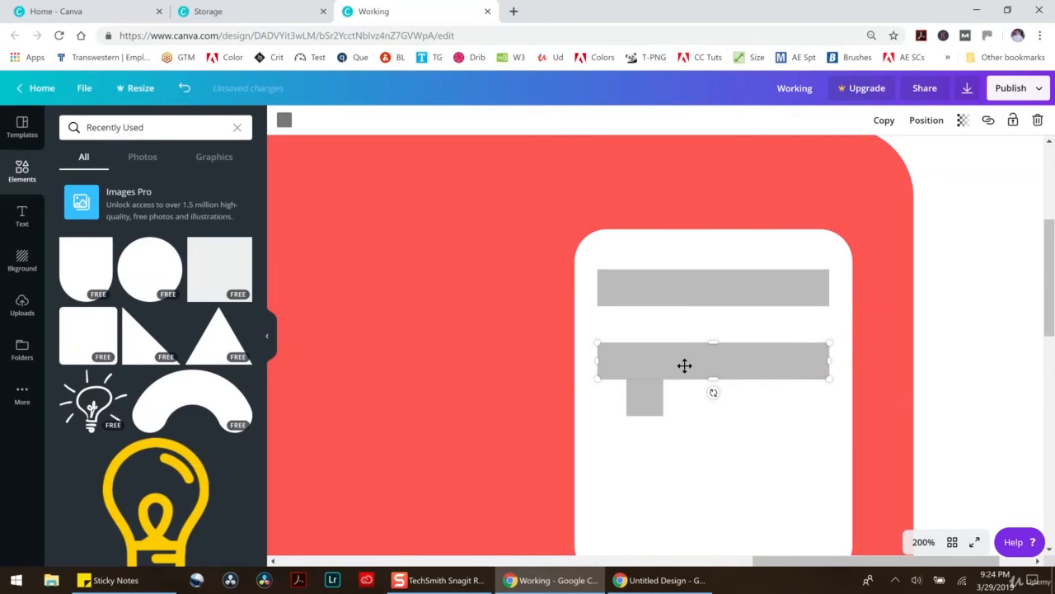
key("ctrl+d")
left_click_drag(730, 384, 707, 437)
left_click(643, 398)
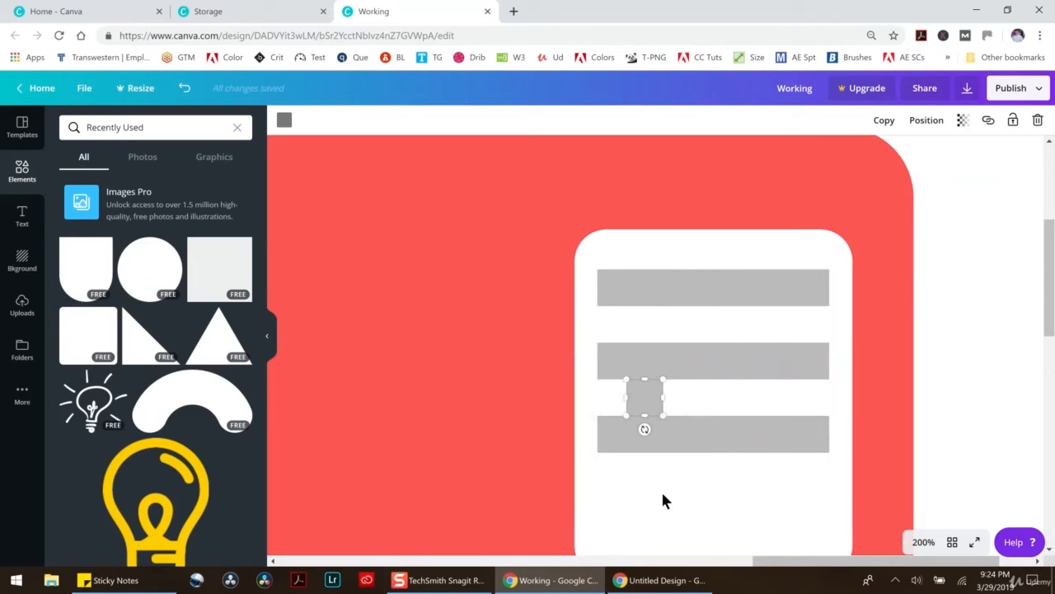
left_click_drag(656, 404, 643, 467)
Place another copy of the second bar near the white rectangle's bottom and delete the extra spacer beneath the third bar.
left_click(685, 355)
key("ctrl+d")
scroll(718, 398, "down", 1)
scroll(719, 354, "up", 1)
left_click_drag(711, 384, 686, 526)
left_click(642, 477)
left_click(1038, 121)
scroll(688, 375, "down", 1)
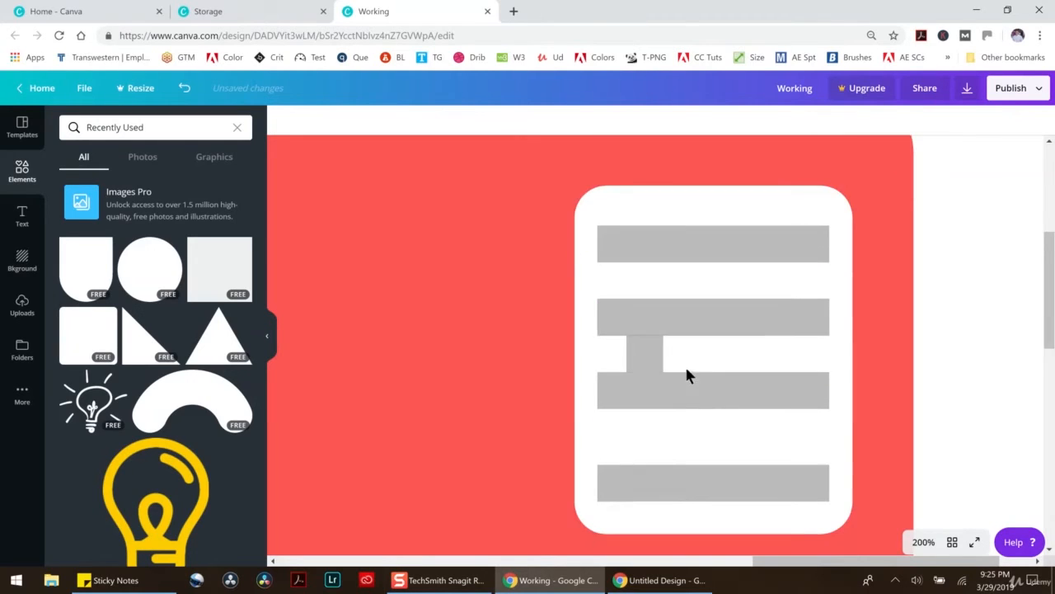
Place a copy of the third bar one spacer-height below it and delete the offset bar at the bottom.
scroll(686, 371, "down", 1)
left_click_drag(676, 405, 709, 422)
left_click(671, 329)
key("ctrl+d")
left_click_drag(705, 363, 689, 371)
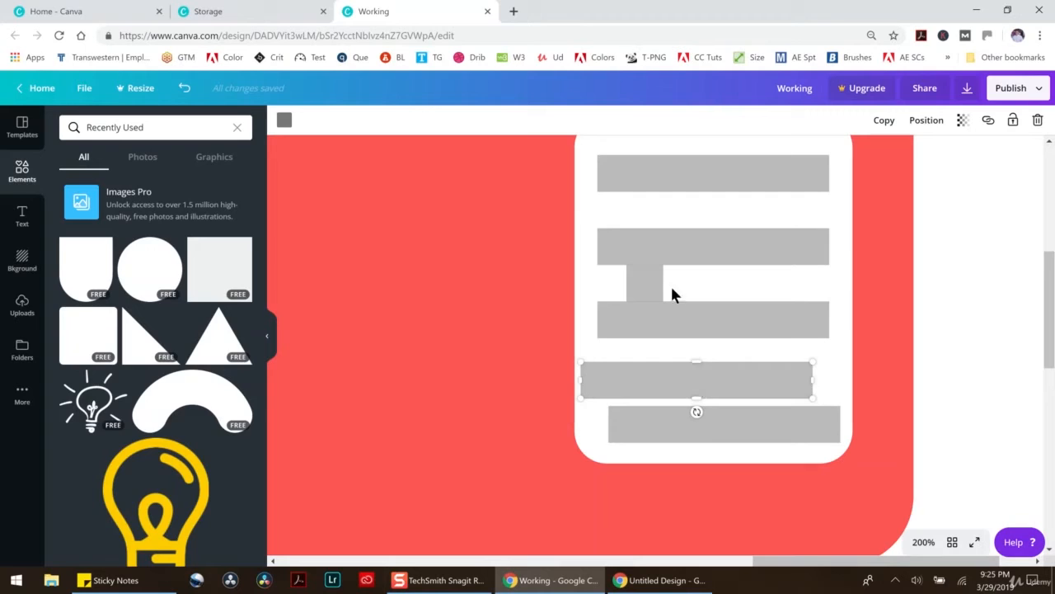
left_click_drag(653, 279, 648, 354)
mouse_move(710, 389)
left_mouse_down()
mouse_move(728, 384)
mouse_move(730, 399)
left_mouse_up()
left_click(728, 429)
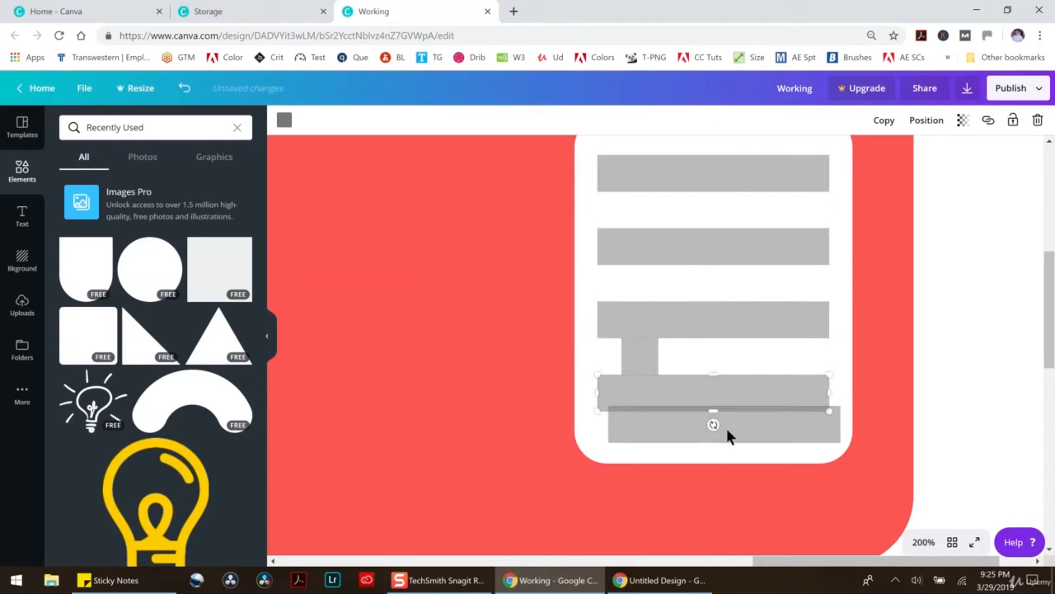
left_click(1037, 120)
Move the spacer to the white rectangle's bottom edge and adjust its height for gauging the bottom margin.
left_click_drag(648, 359, 653, 328)
scroll(638, 318, "up", 3)
scroll(650, 453, "down", 5)
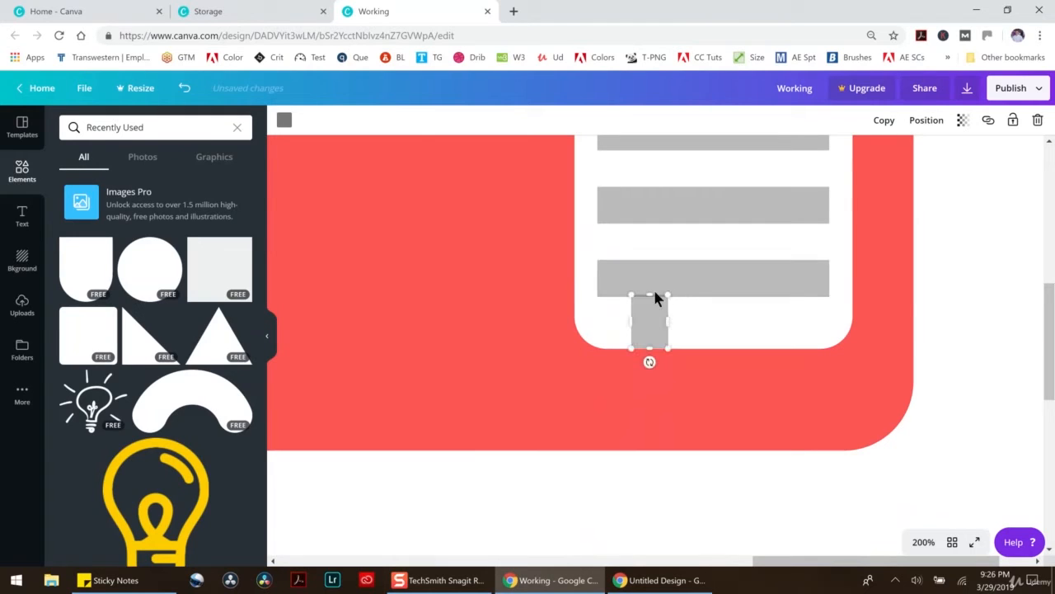
left_click_drag(650, 294, 650, 306)
scroll(663, 300, "up", 2)
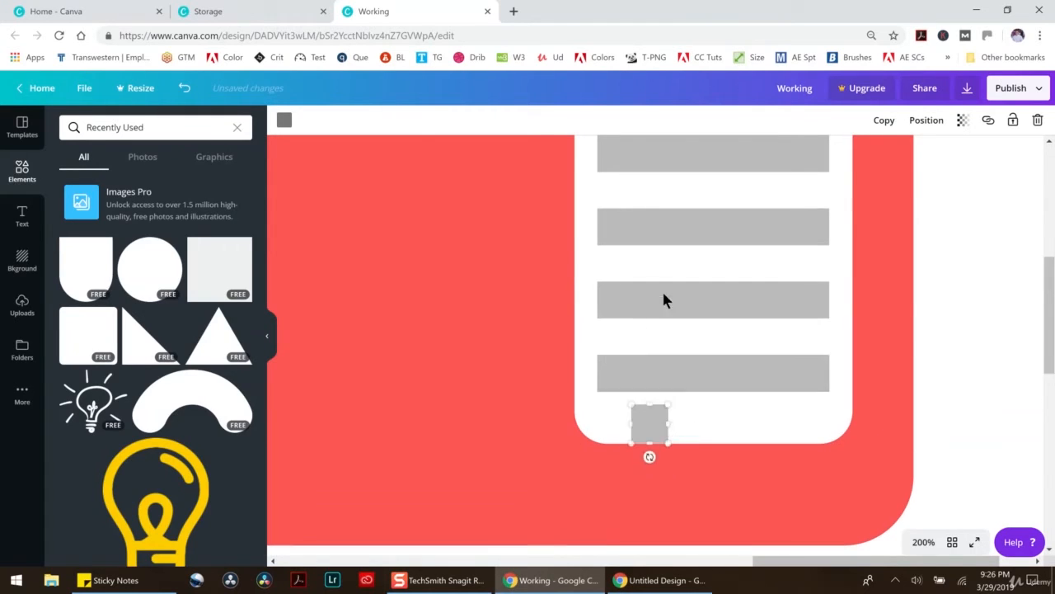
Lower the fourth bar onto the spacer, then reposition the third bar one spacer-height above the fourth.
scroll(667, 302, "down", 1)
left_click(683, 395)
left_click_drag(684, 394, 684, 408)
left_click_drag(647, 444, 650, 365)
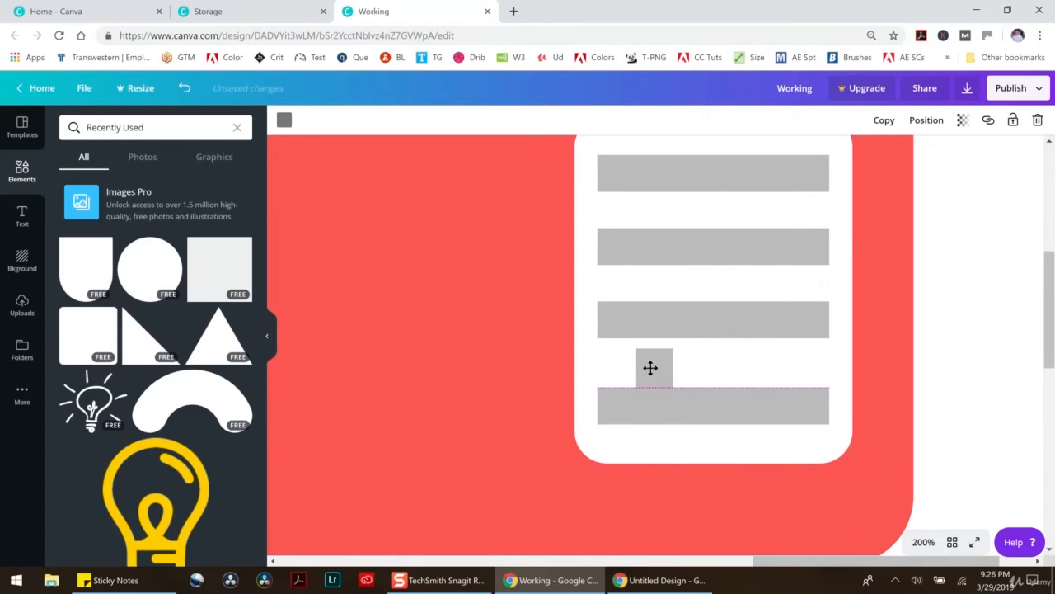
left_click_drag(668, 322, 675, 328)
Reposition the second bar one spacer-height above the third, then move the spacer into the gap under the top bar.
left_click_drag(655, 366, 662, 291)
left_click(680, 238)
left_click_drag(681, 239, 679, 245)
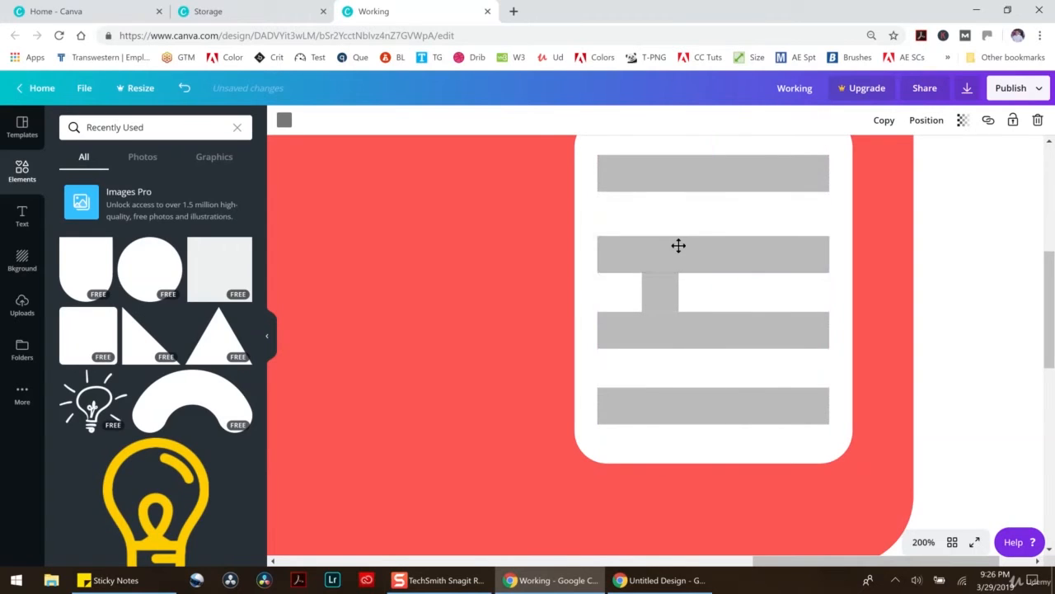
left_click_drag(663, 288, 678, 186)
scroll(657, 223, "up", 2)
Check the bottom margin with the spacer, then delete the spacer from the white rectangle.
mouse_move(662, 322)
left_mouse_down()
mouse_move(659, 226)
mouse_move(652, 440)
mouse_move(654, 311)
mouse_move(654, 320)
left_mouse_up()
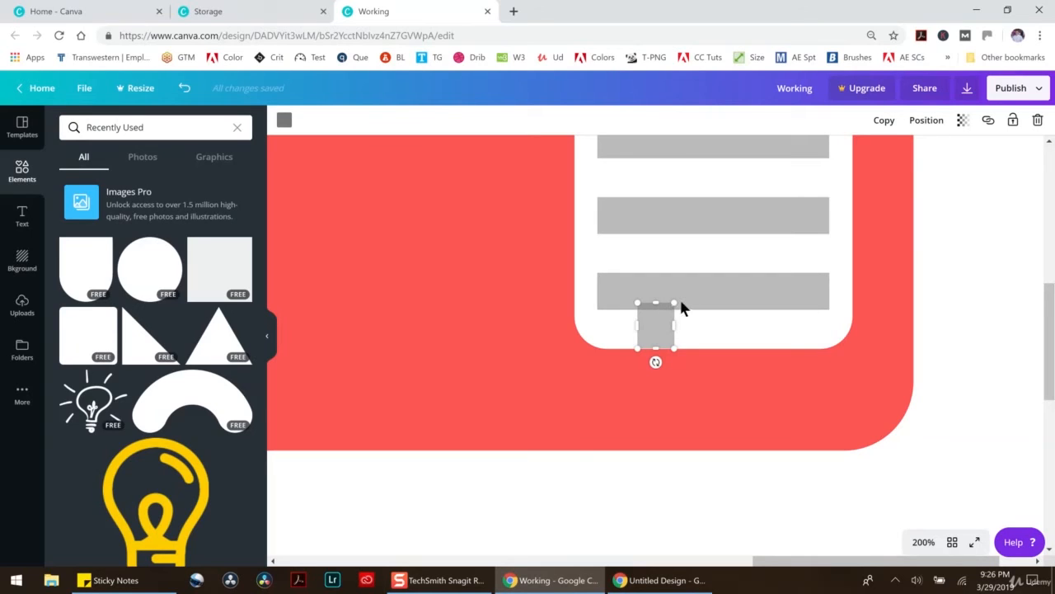
left_click(1038, 121)
scroll(789, 233, "up", 2)
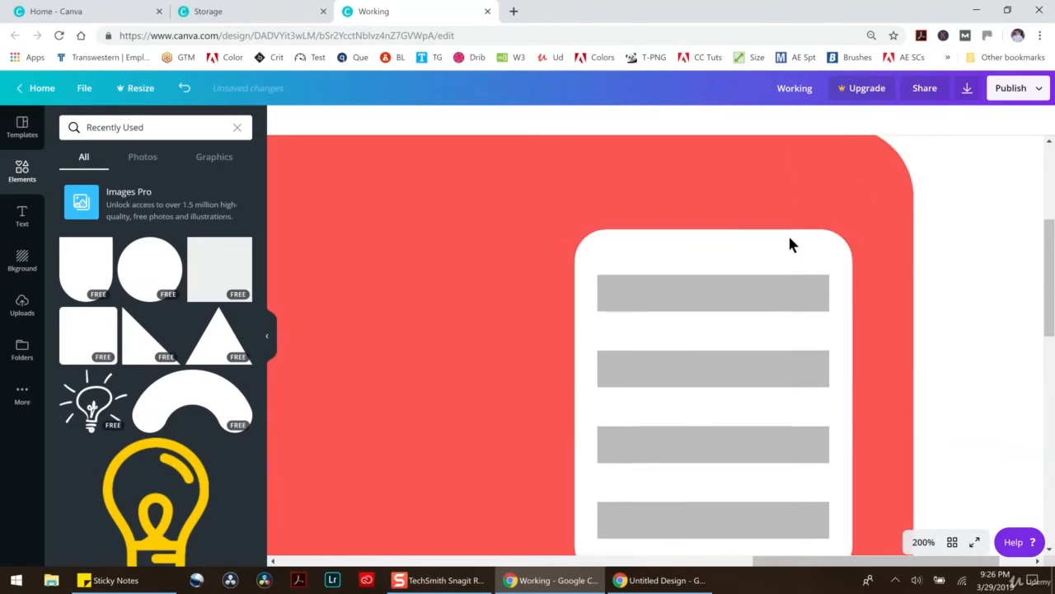
scroll(788, 233, "down", 1)
left_click(924, 542)
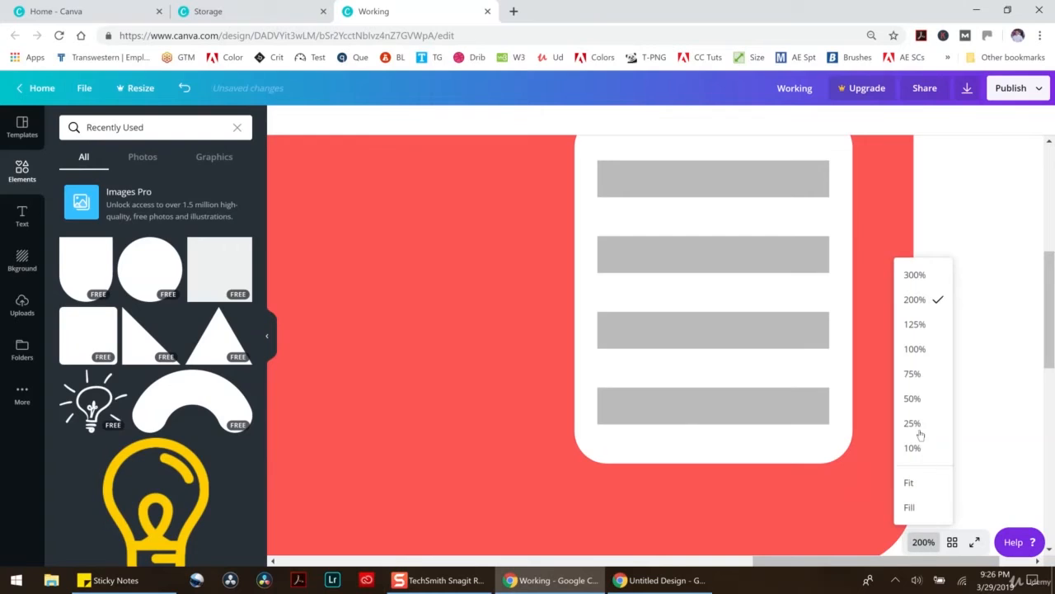
left_click(910, 398)
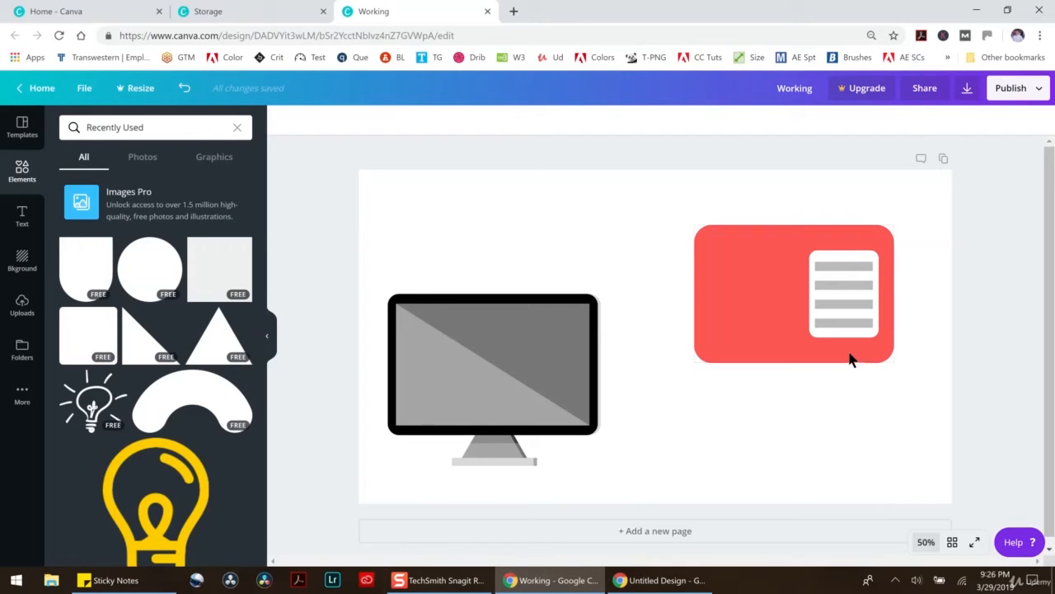
Add a triangle, rotate it to point downward, and colour it the same red as the rectangle.
left_click(228, 346)
left_click_drag(656, 483, 654, 207)
left_click(284, 120)
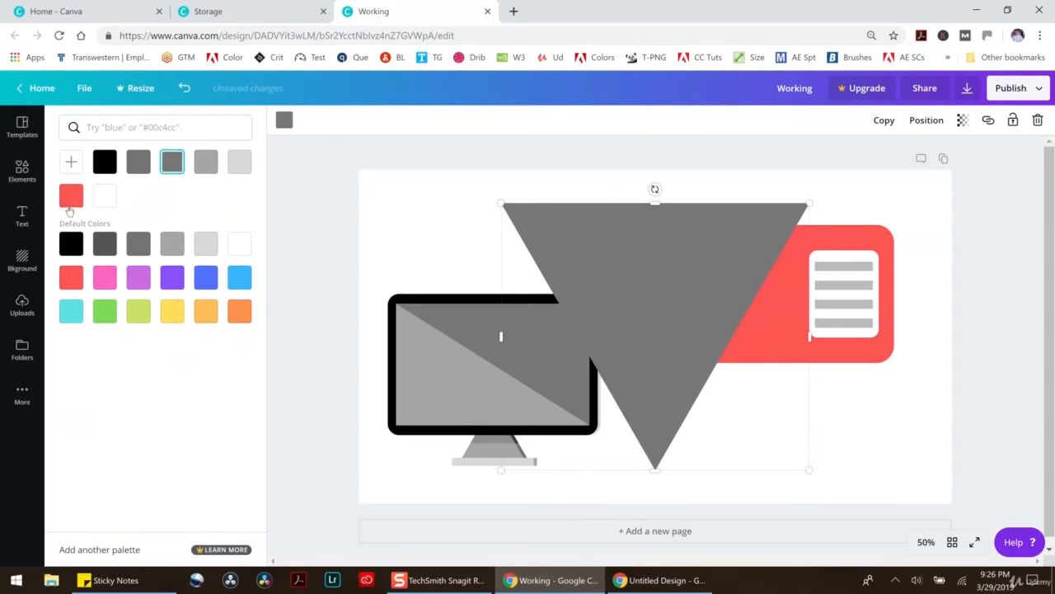
left_click(71, 277)
Shrink the red triangle and attach it to the red rectangle's bottom edge, pointing down.
left_click_drag(679, 299, 756, 360)
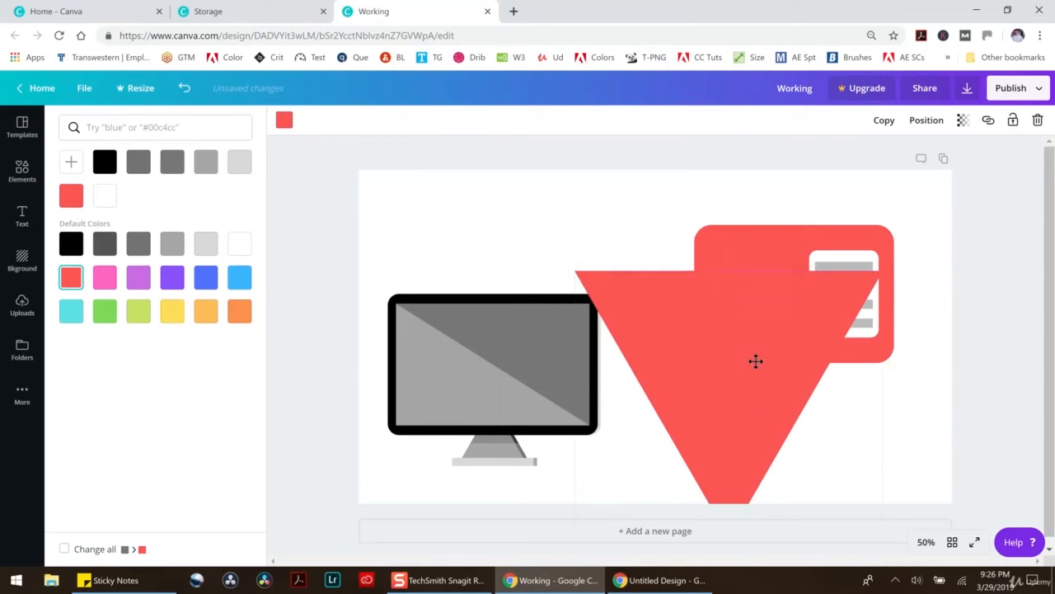
left_click_drag(889, 265, 718, 405)
left_click_drag(666, 429, 804, 377)
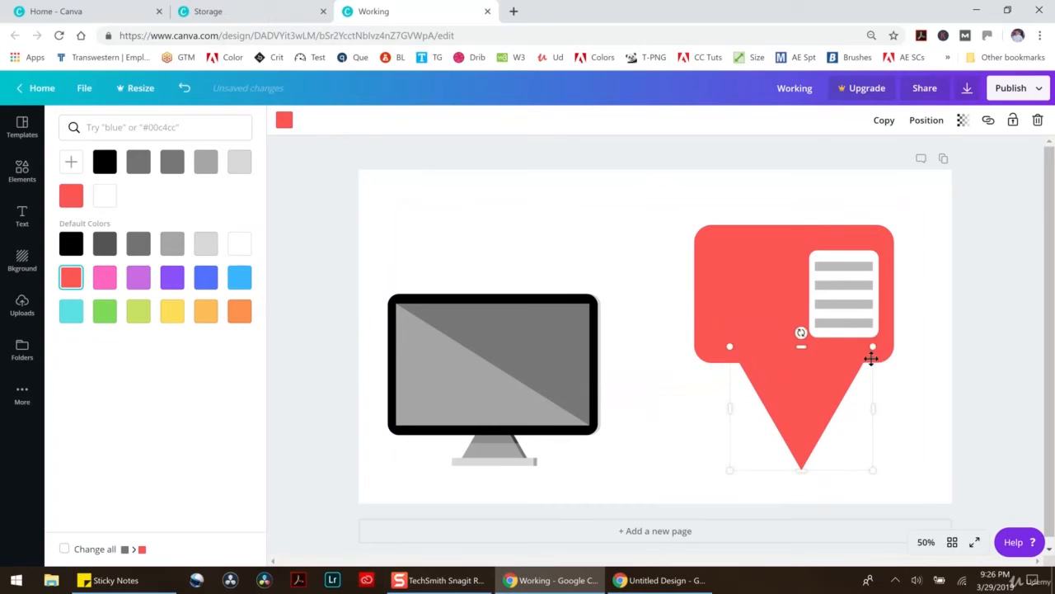
left_click_drag(875, 346, 820, 373)
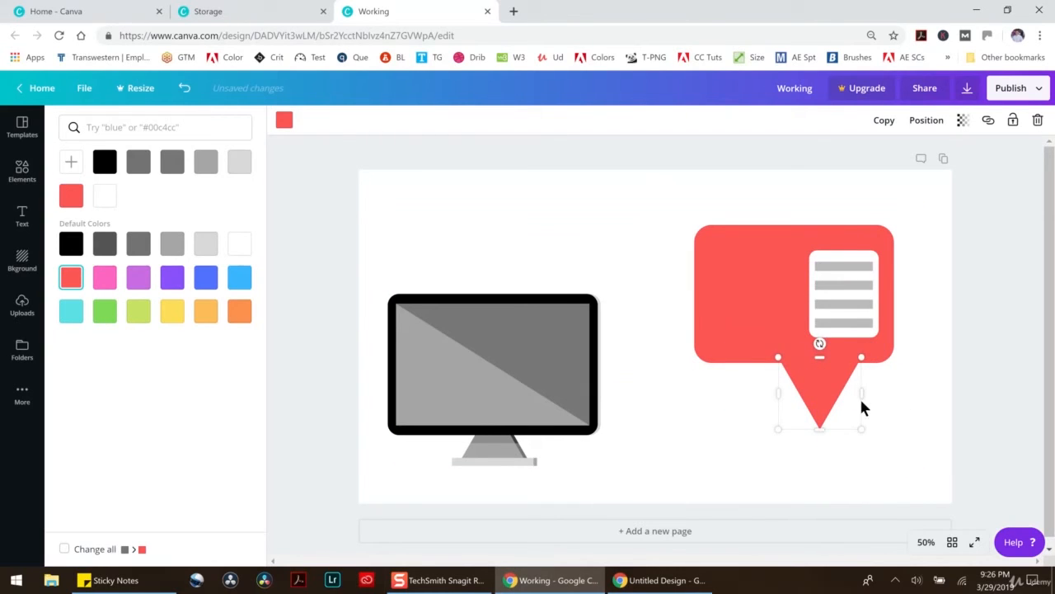
left_click(927, 415)
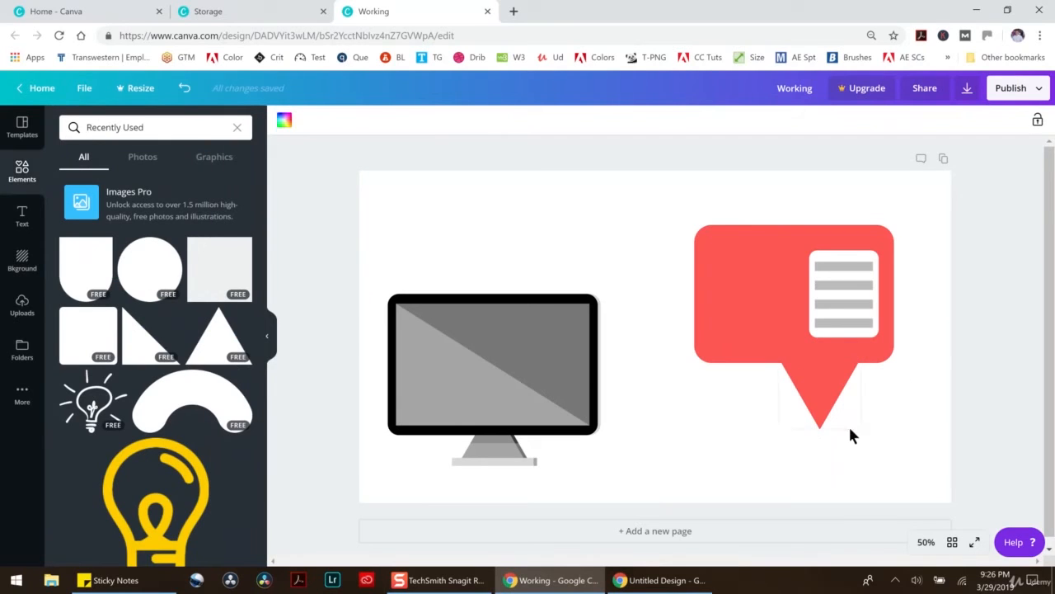
Rotate and reposition the red triangle so it forms a slanted speech-bubble tail pointing to the lower left.
left_click(835, 417)
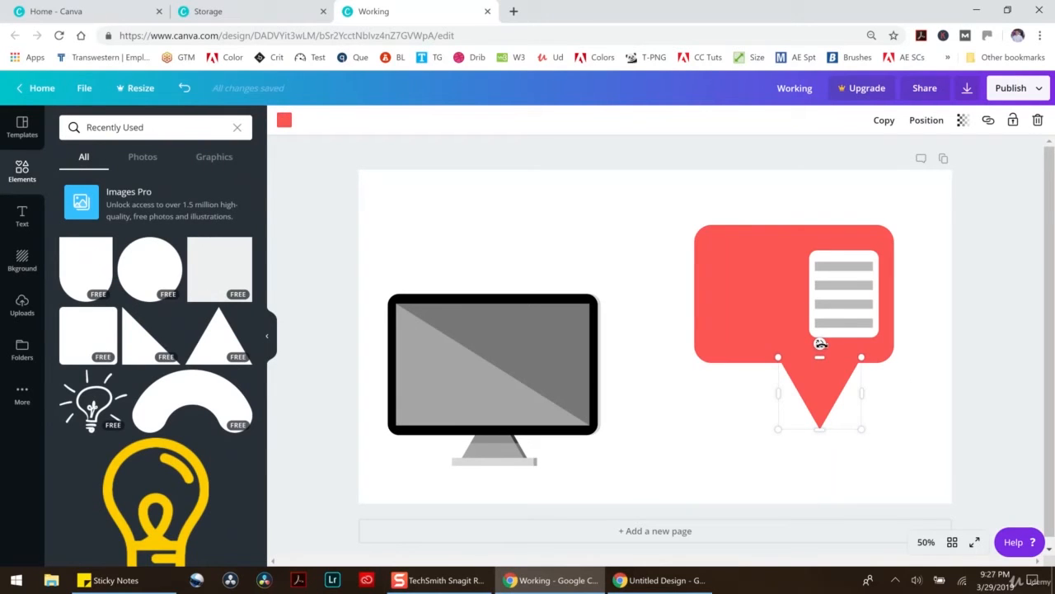
left_click_drag(820, 343, 897, 366)
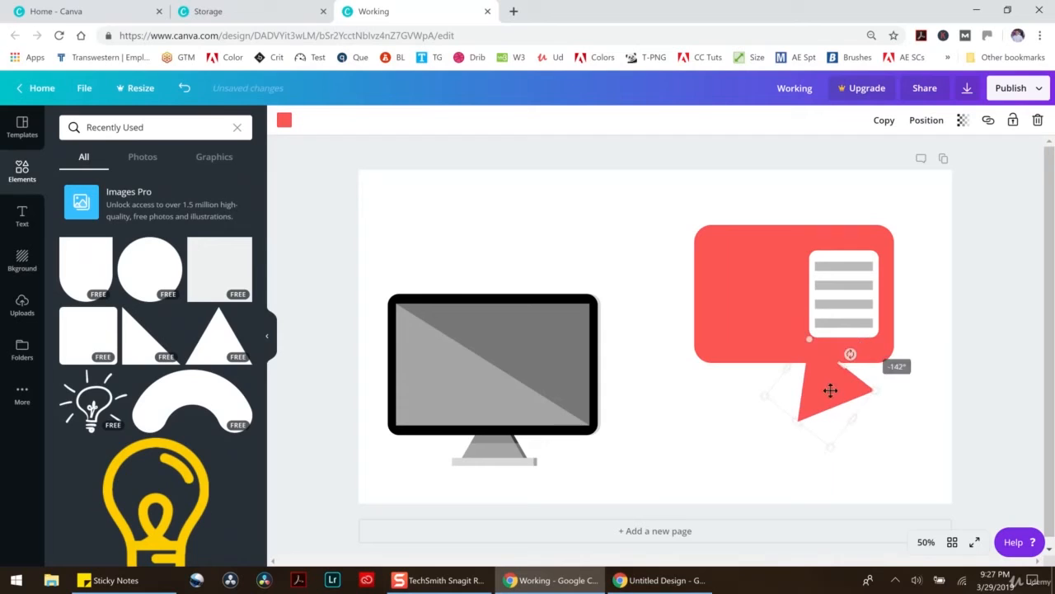
left_click_drag(830, 396, 740, 429)
left_click_drag(742, 355, 761, 365)
left_click_drag(740, 438, 766, 415)
left_click_drag(794, 371, 806, 370)
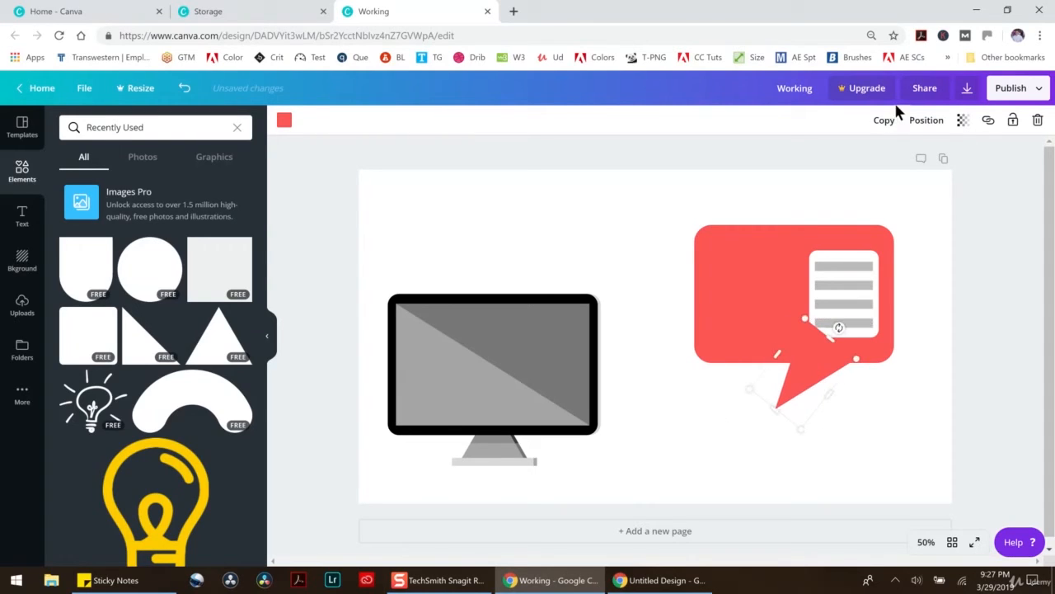
Send the red tail triangle behind the white rectangle and its grey bars.
left_click(926, 121)
left_click(875, 228)
left_click(967, 292)
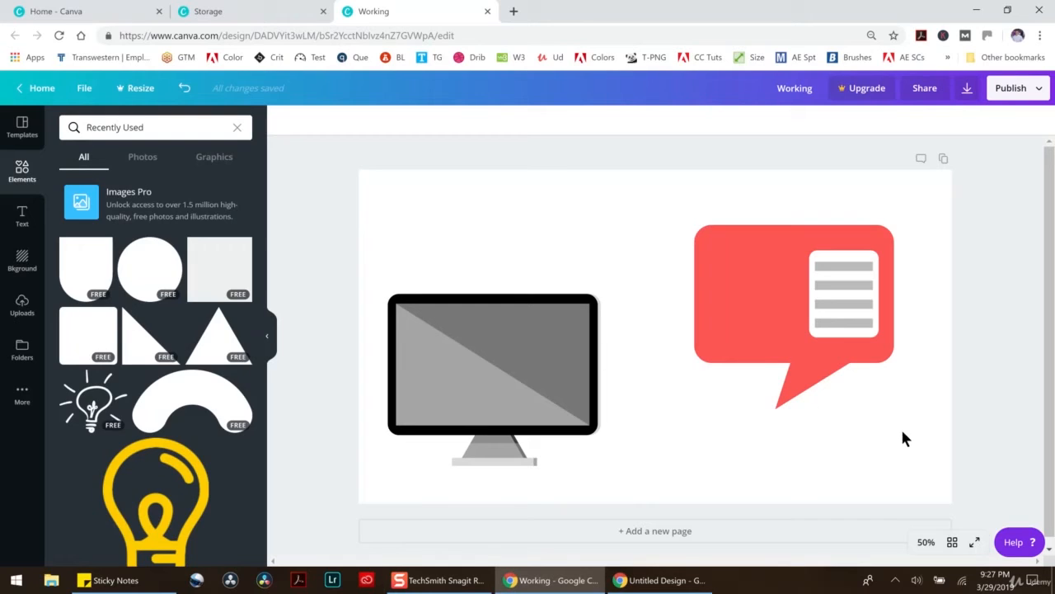
Add a round-bottomed square, shrink it, and place it between the monitor and the speech bubble.
left_click(93, 274)
left_click_drag(761, 203, 689, 330)
left_click_drag(623, 363, 695, 354)
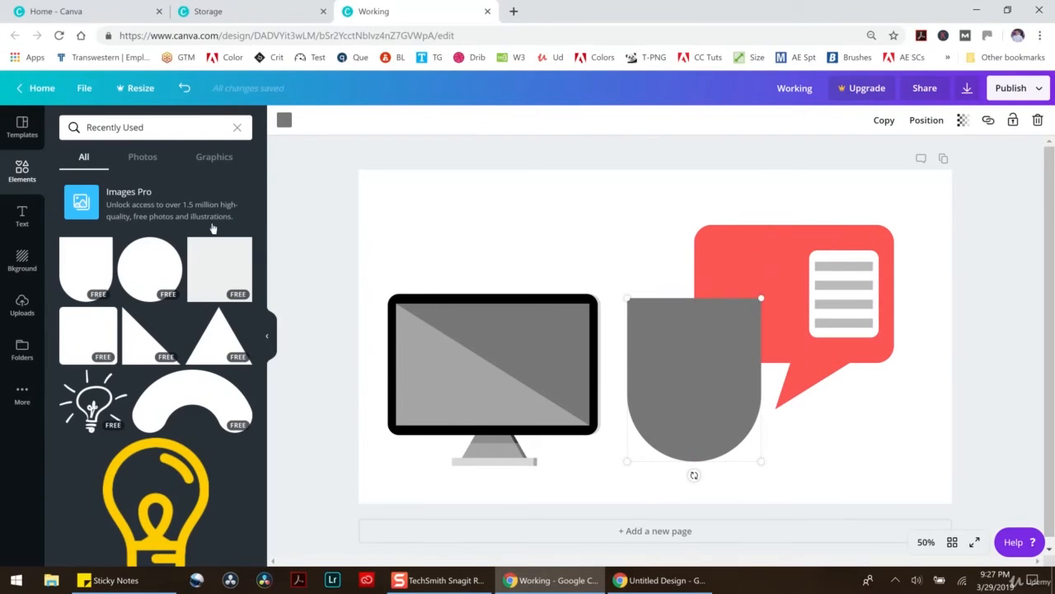
Recolour the round-bottomed square a slightly darkened orange, #dda652.
left_click(284, 120)
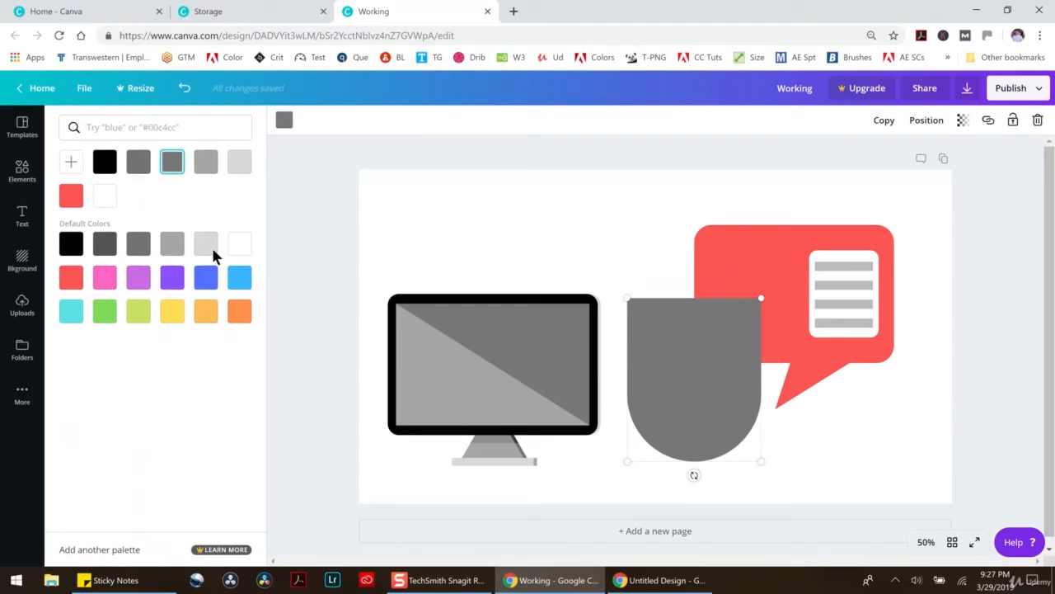
left_click(203, 312)
left_click(70, 161)
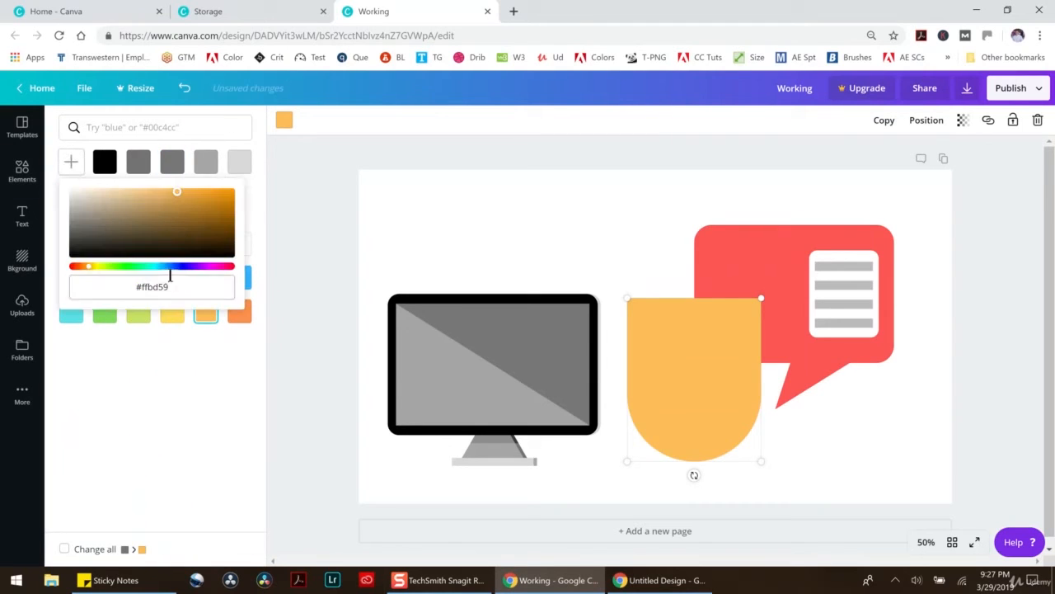
left_click(160, 203)
mouse_move(160, 202)
left_mouse_down()
mouse_move(191, 204)
mouse_move(171, 199)
left_mouse_up()
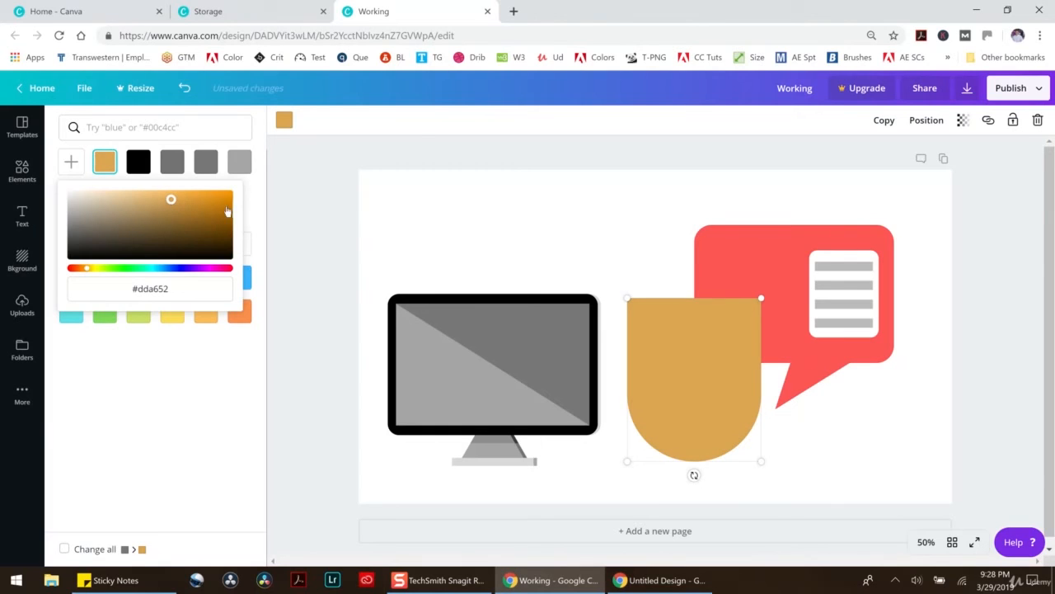
left_click(693, 392)
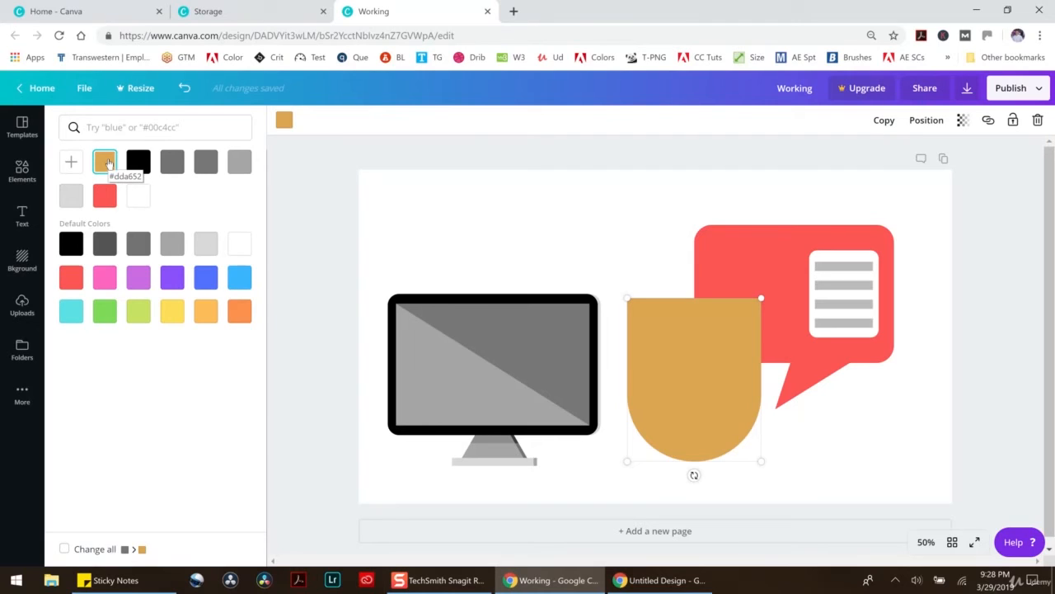
Recolour the round-bottomed square from the default yellow darkened to the custom shade #dfc352.
left_click(172, 310)
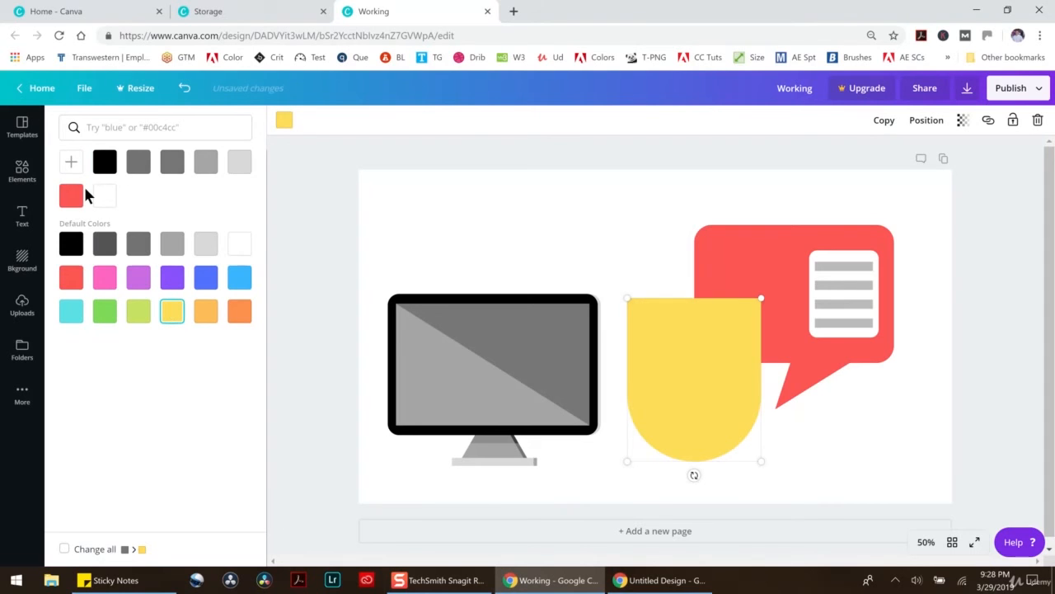
left_click(74, 163)
left_click_drag(198, 243, 173, 202)
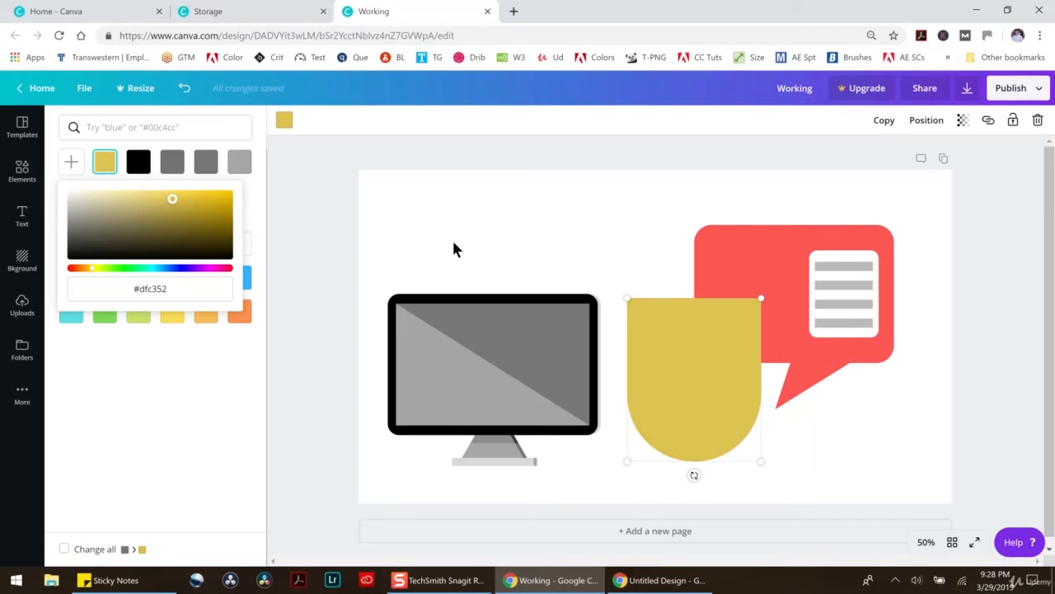
left_click(589, 199)
left_click(697, 360)
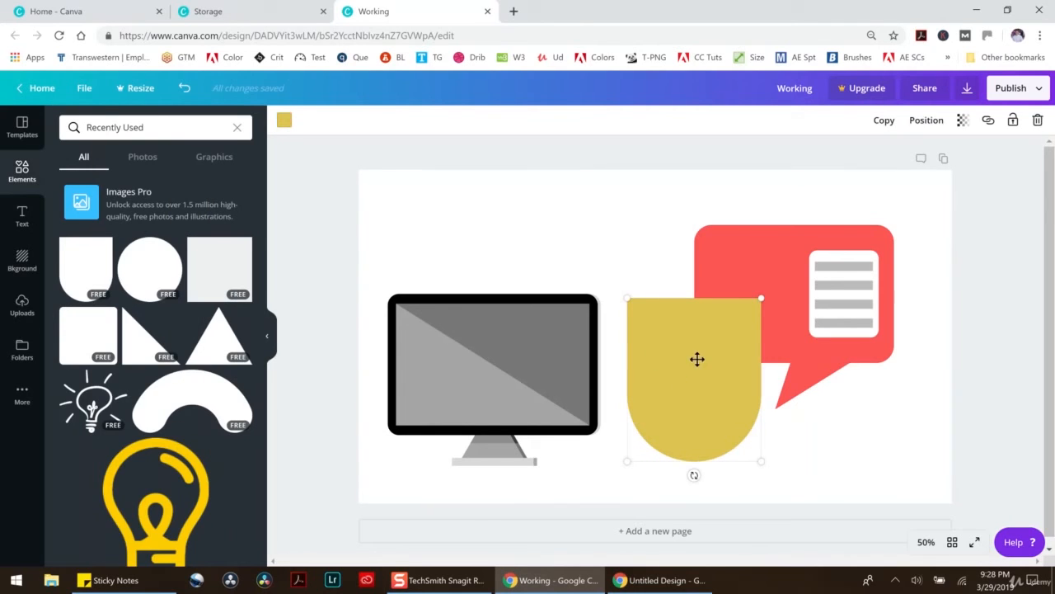
Shrink the yellow round-bottomed shape and place it inside the red bubble, beside the white lined panel, as a padlock body.
mouse_move(762, 301)
left_mouse_down()
mouse_move(714, 371)
mouse_move(676, 401)
mouse_move(762, 305)
mouse_move(751, 307)
left_mouse_up()
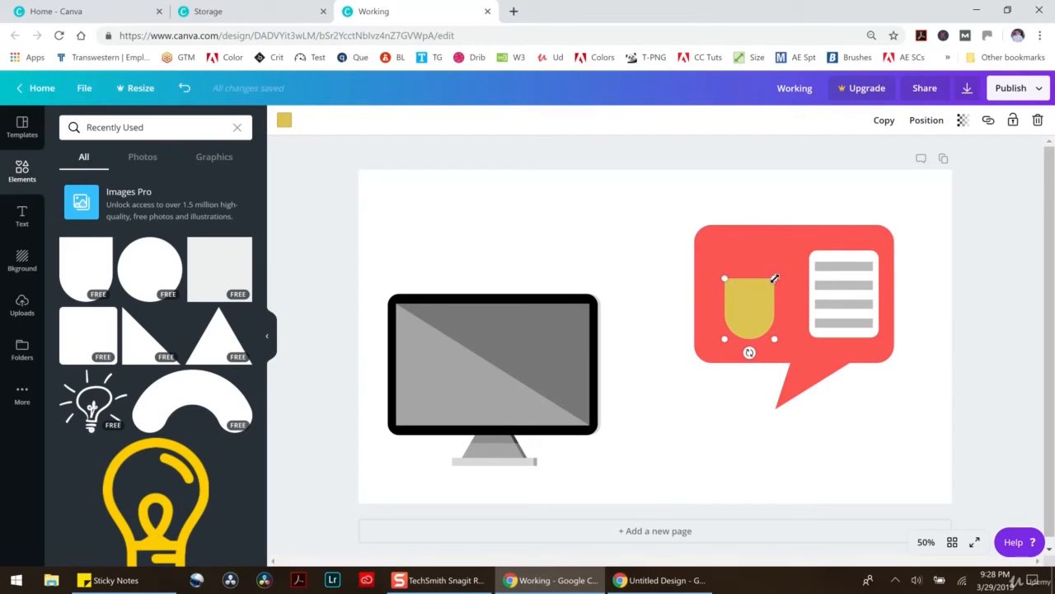
left_click_drag(775, 278, 767, 287)
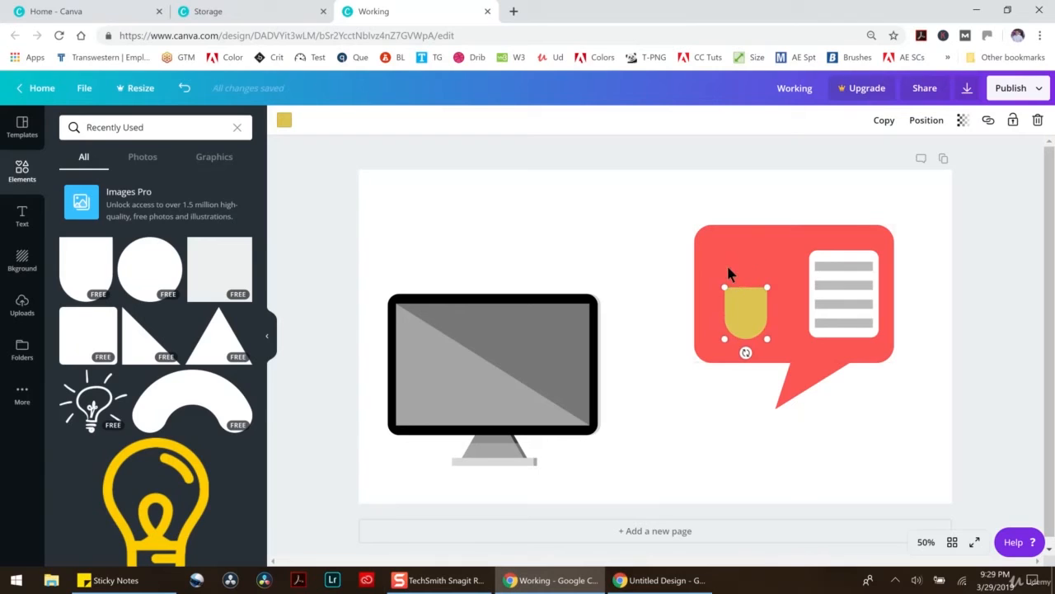
left_click_drag(767, 287, 752, 320)
left_click_drag(766, 298, 758, 310)
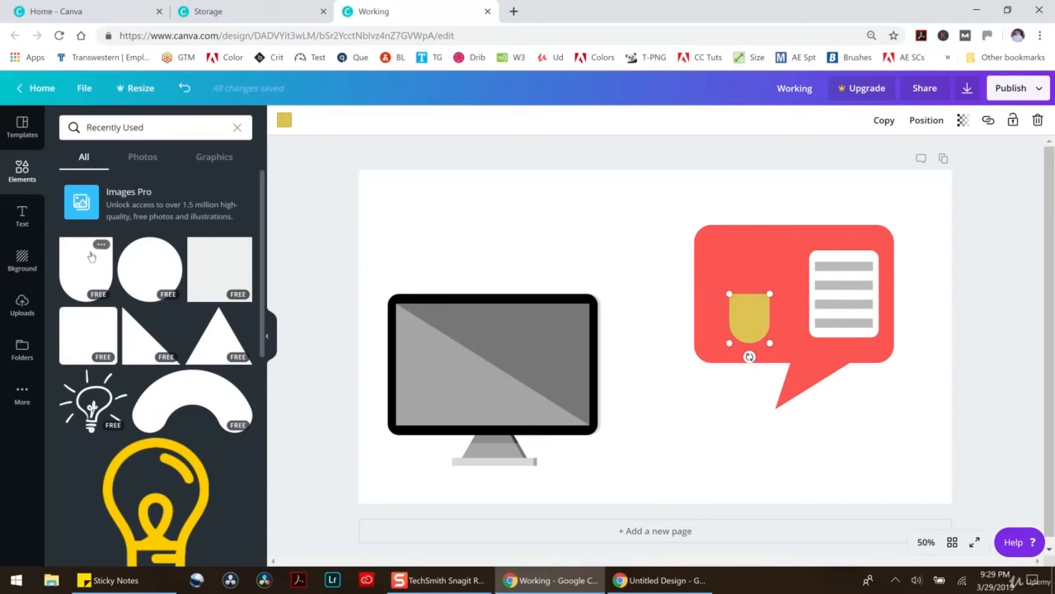
Add a circle, shrink it to a tiny dot, colour it black, and place it on the yellow padlock body.
left_click(165, 273)
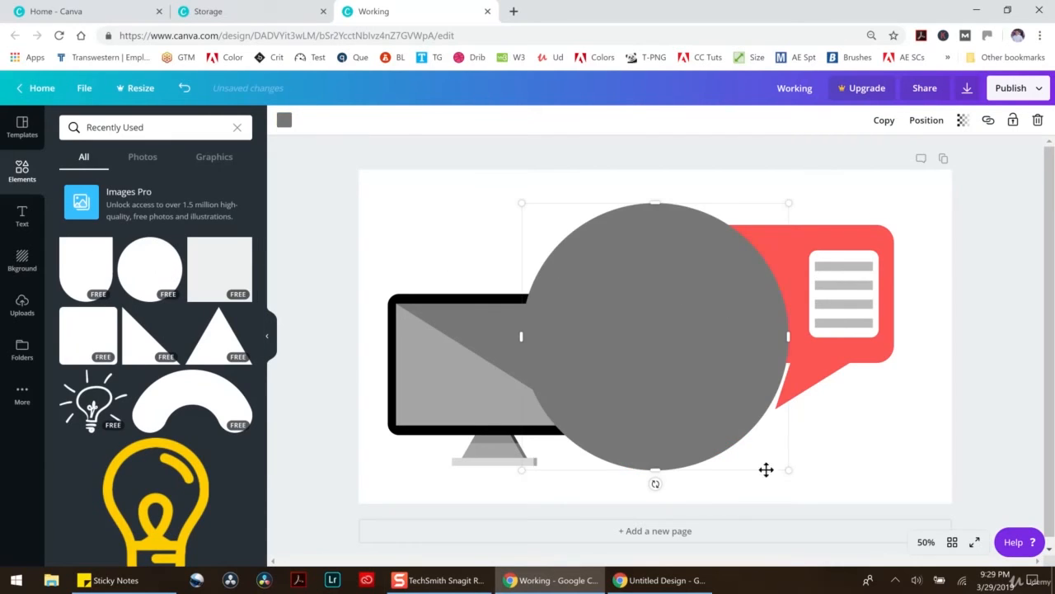
left_click_drag(787, 472, 532, 217)
left_click(284, 122)
left_click(105, 162)
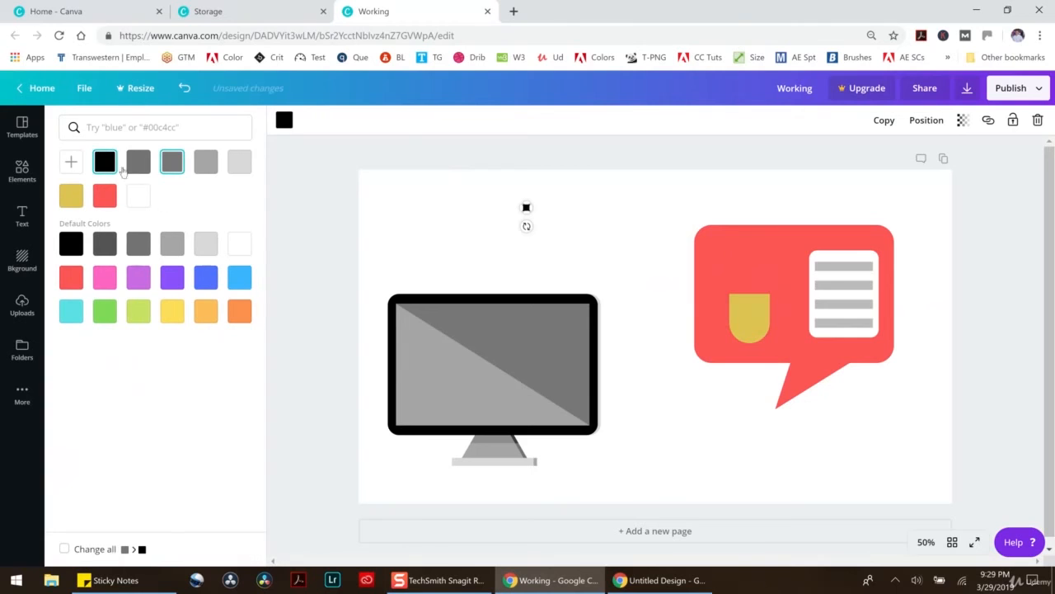
left_click(525, 213)
left_click_drag(527, 209, 749, 309)
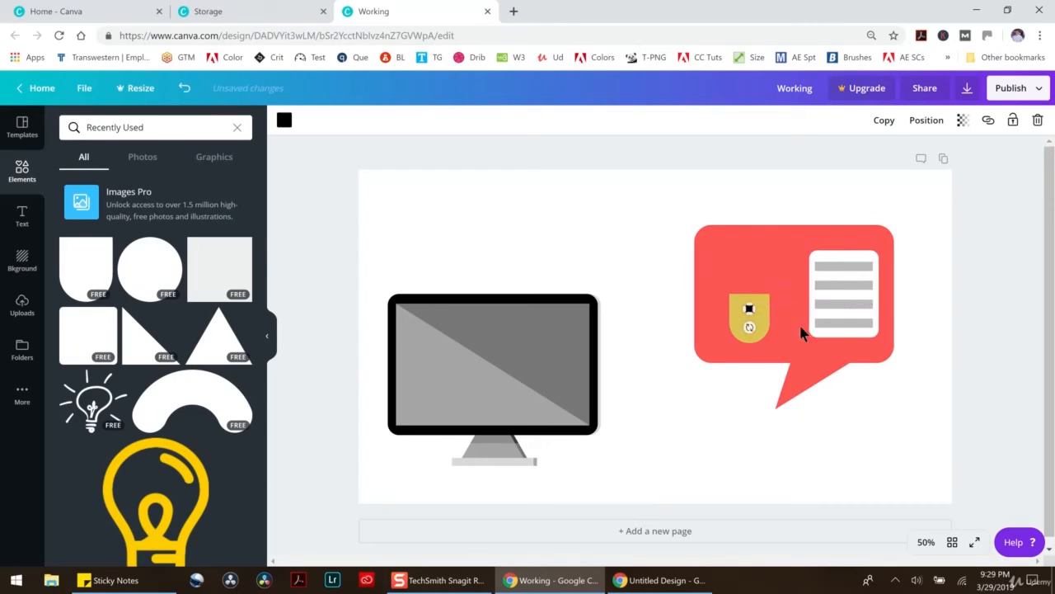
Add a rounded square, reduce it to a tiny narrow upright bar, colour it black, and place it below the black dot.
left_click(88, 331)
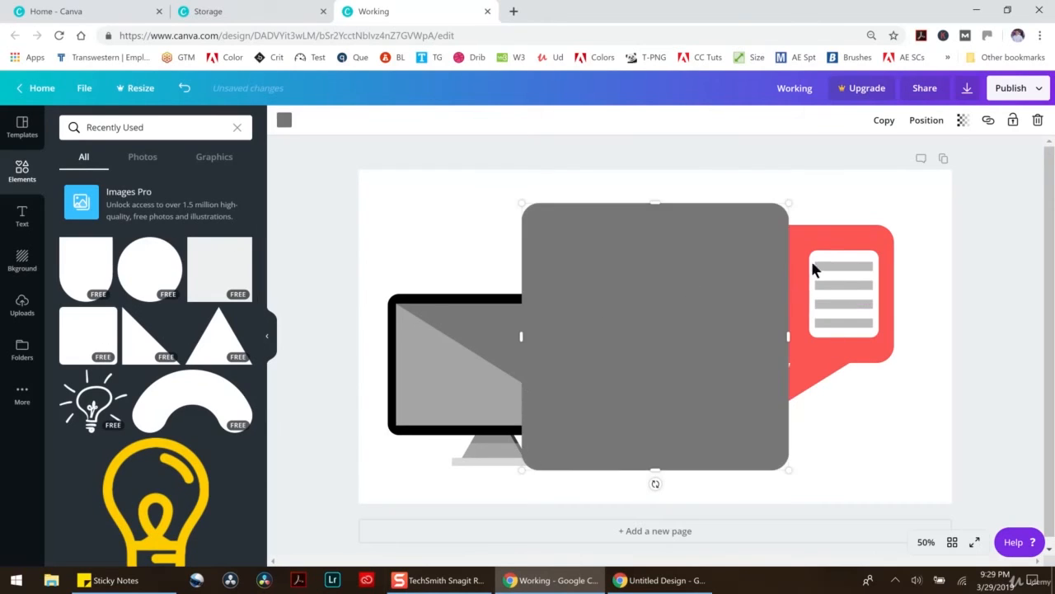
left_click_drag(788, 204, 496, 411)
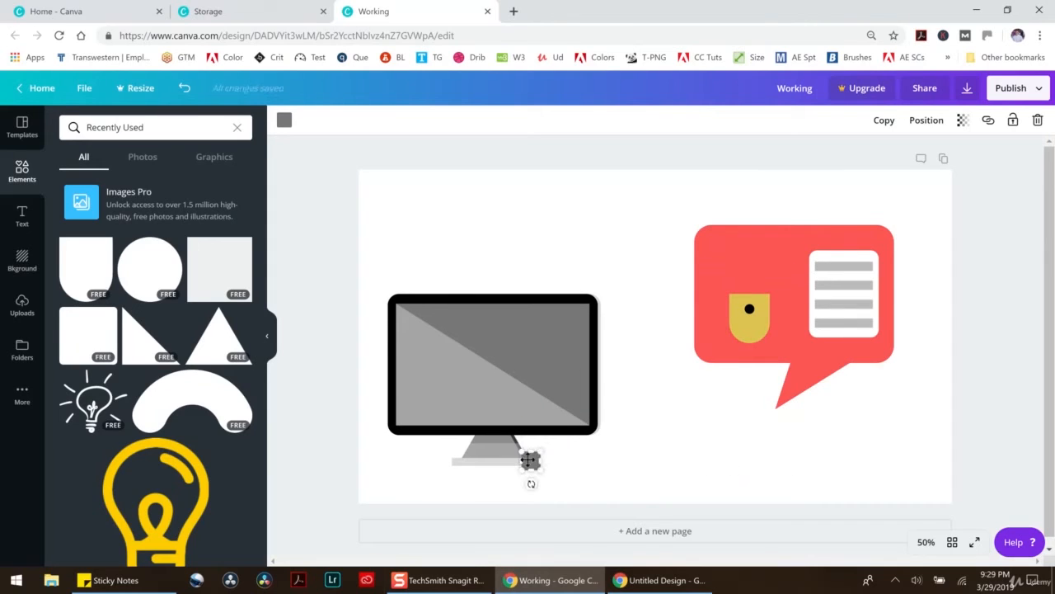
left_click_drag(531, 460, 703, 430)
left_click(284, 120)
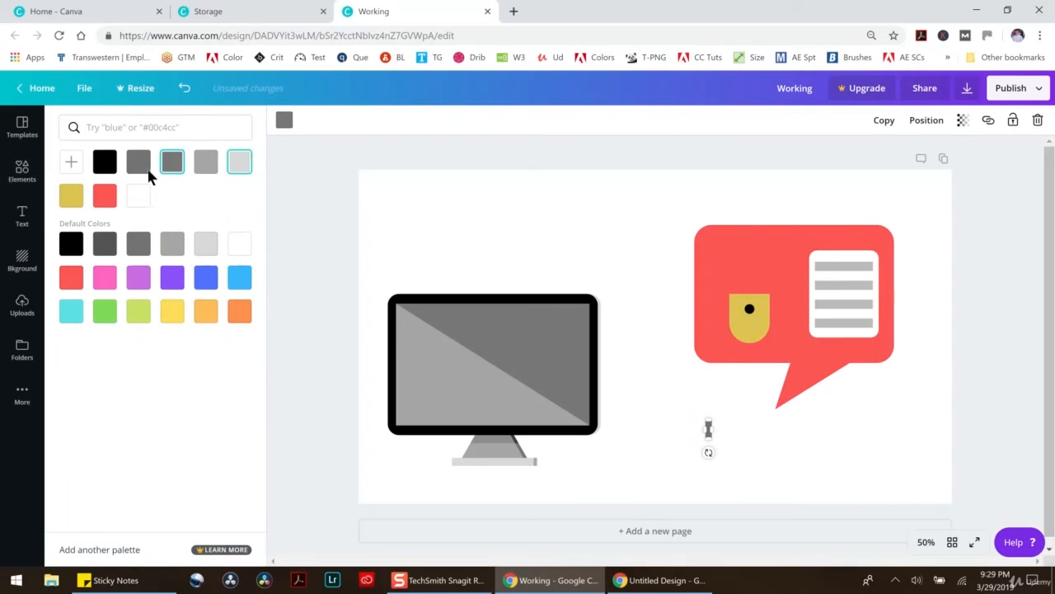
left_click(105, 162)
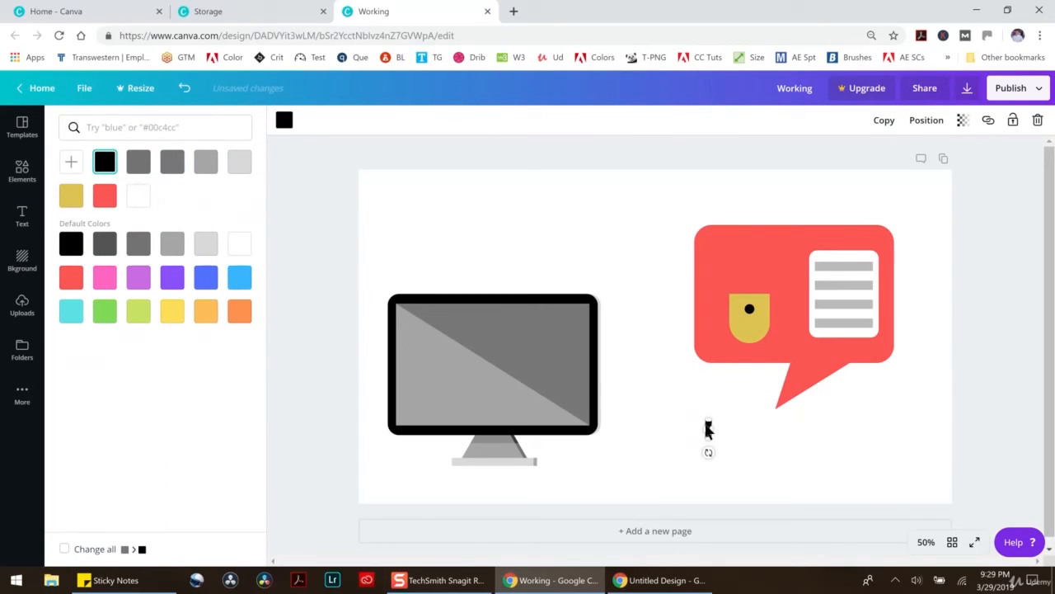
left_click(763, 429)
left_click_drag(708, 431, 750, 313)
left_click(804, 441)
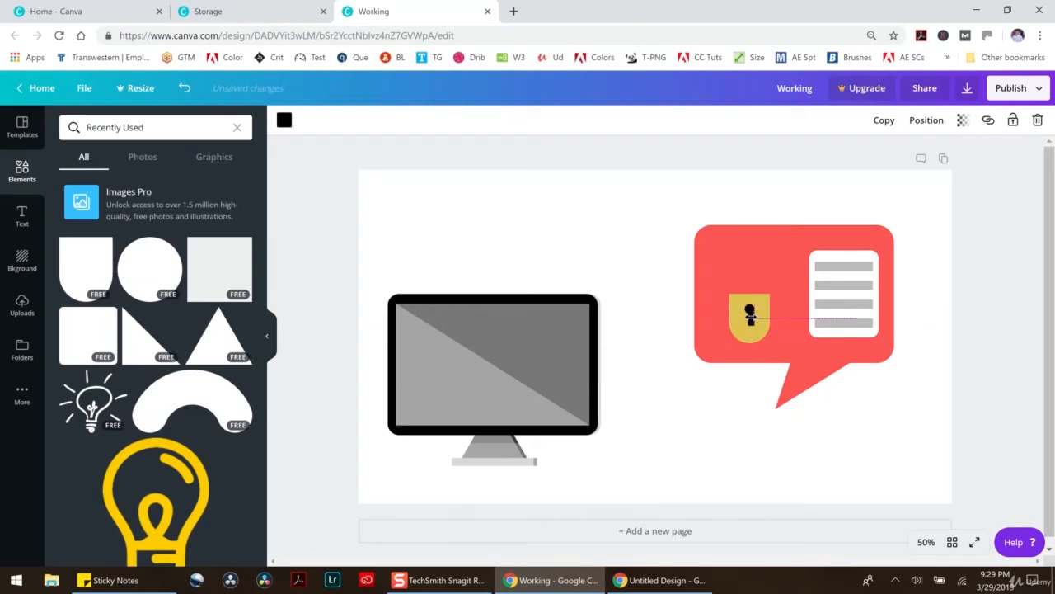
Centre the black bar below the circle and lower the circle onto its upper end to form a keyhole.
left_click(726, 434)
left_click(750, 313)
left_click(926, 542)
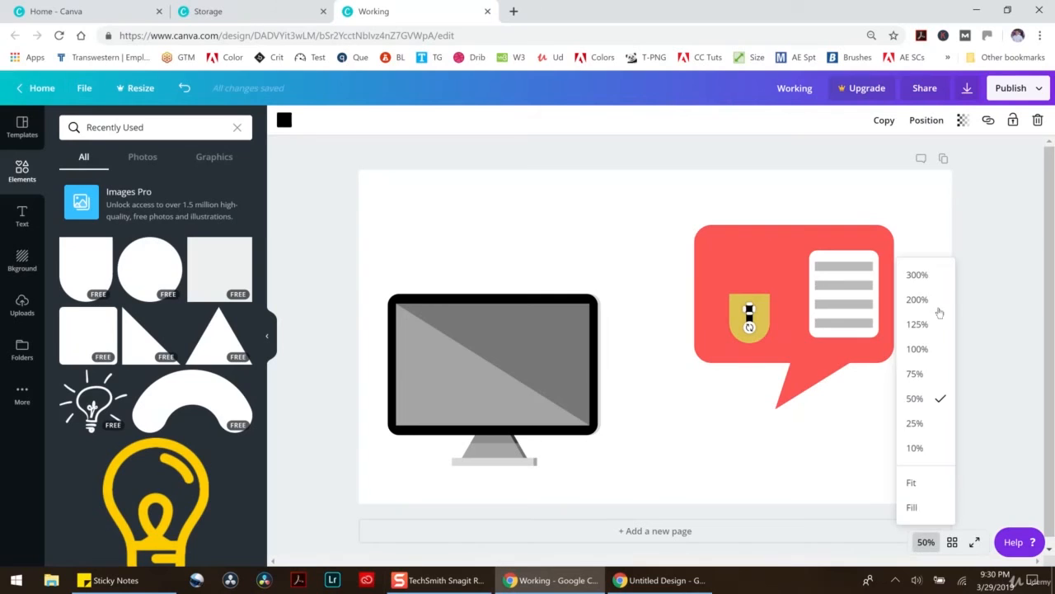
left_click(927, 304)
left_click_drag(676, 561, 818, 561)
left_click(795, 416)
scroll(796, 417, "up", 4)
scroll(687, 439, "down", 2)
left_click(653, 400)
left_click_drag(663, 416, 650, 390)
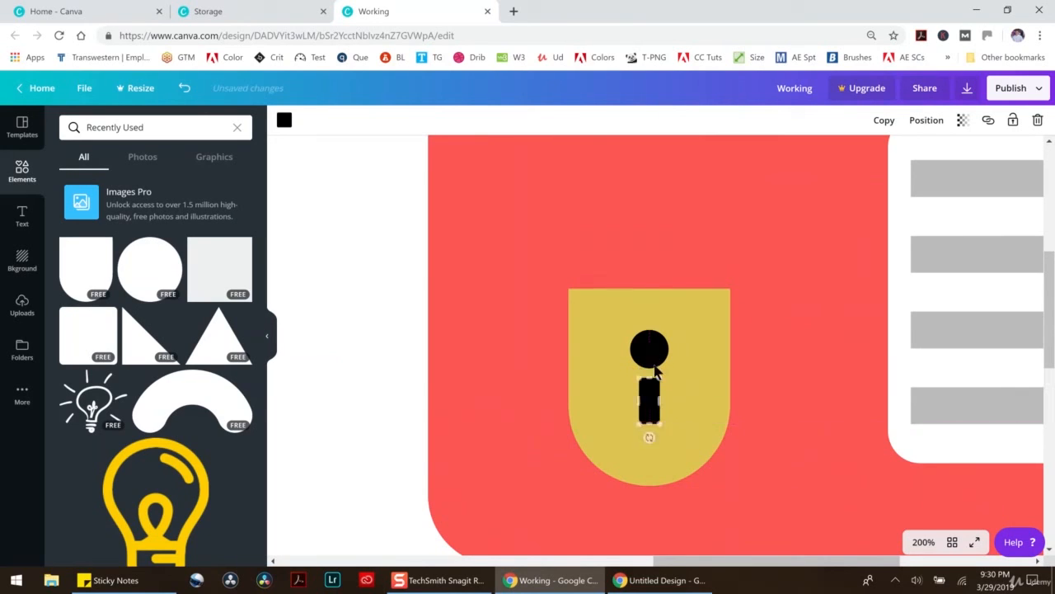
left_click_drag(652, 352, 648, 364)
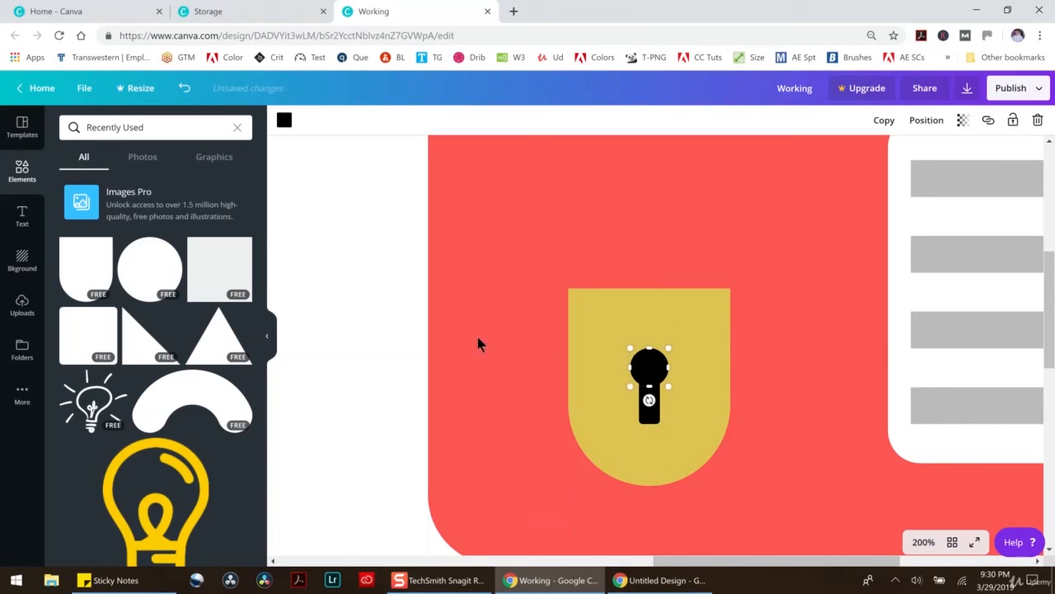
Add a grey square, narrow it to a thin vertical bar, and stand it on top of the yellow padlock body.
left_click(381, 328)
scroll(479, 387, "up", 3)
scroll(487, 383, "down", 1)
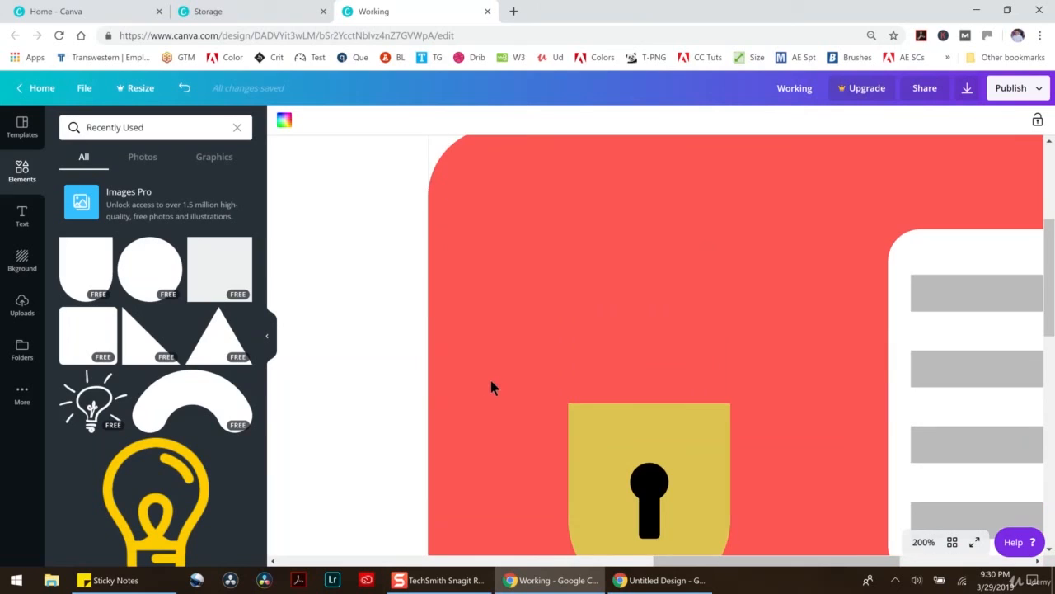
left_click(224, 268)
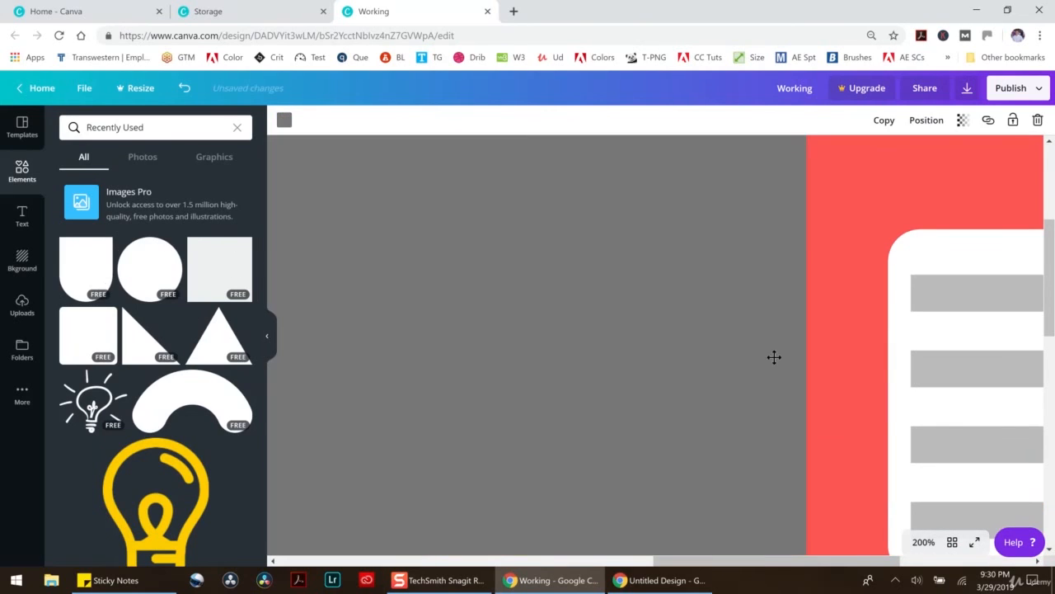
left_click(925, 542)
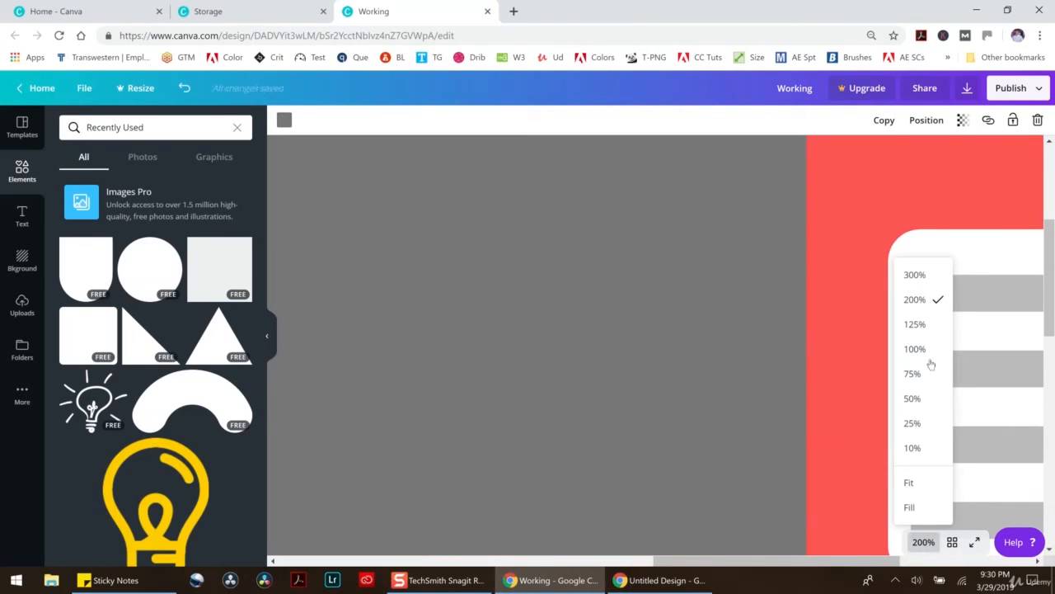
left_click(916, 400)
left_click_drag(789, 334, 544, 334)
left_click_drag(542, 205, 742, 253)
scroll(163, 341, "down", 1)
scroll(163, 341, "up", 1)
Add a small grey square and a small grey ring, placing them on opposite sides of the thin bar.
left_click(216, 272)
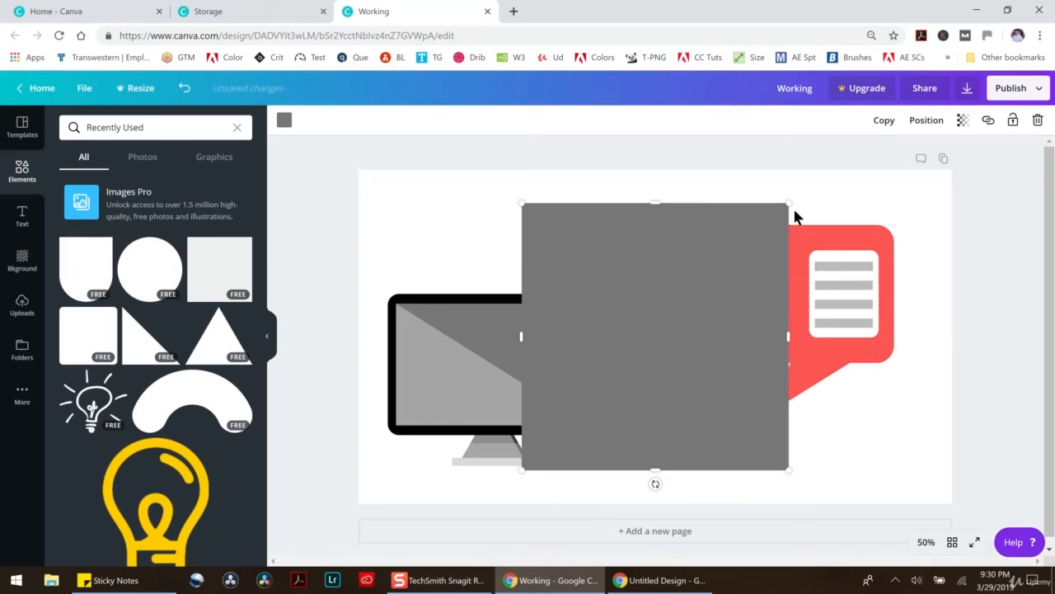
left_click_drag(789, 204, 780, 266)
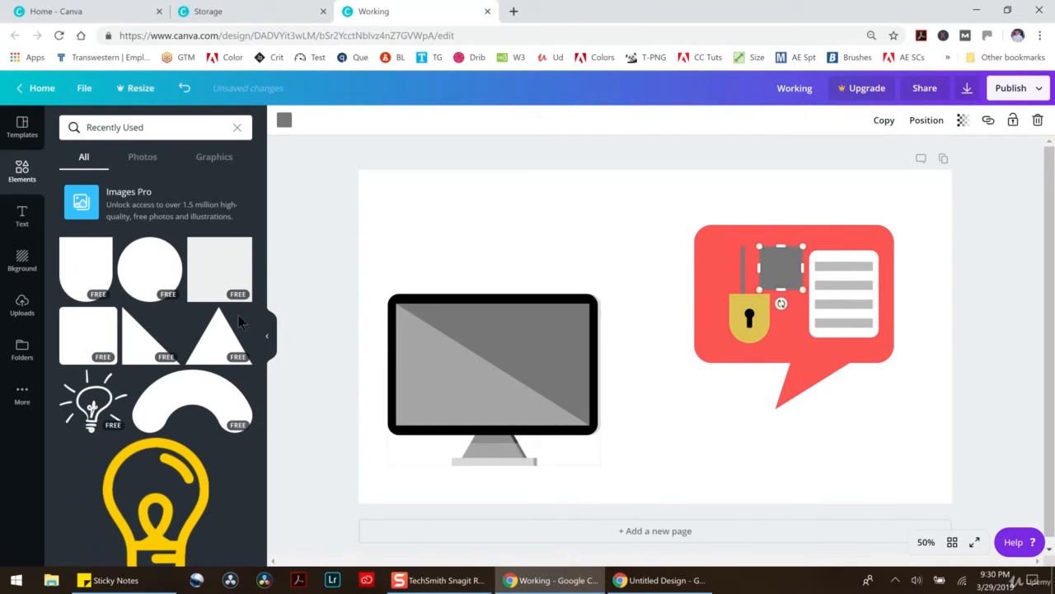
scroll(239, 317, "down", 7)
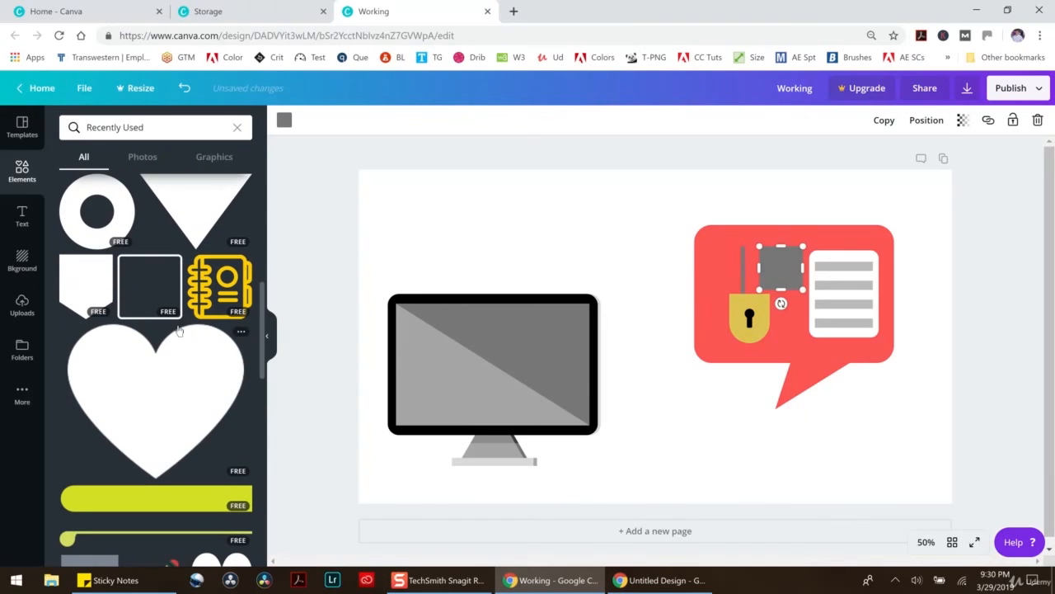
left_click(96, 229)
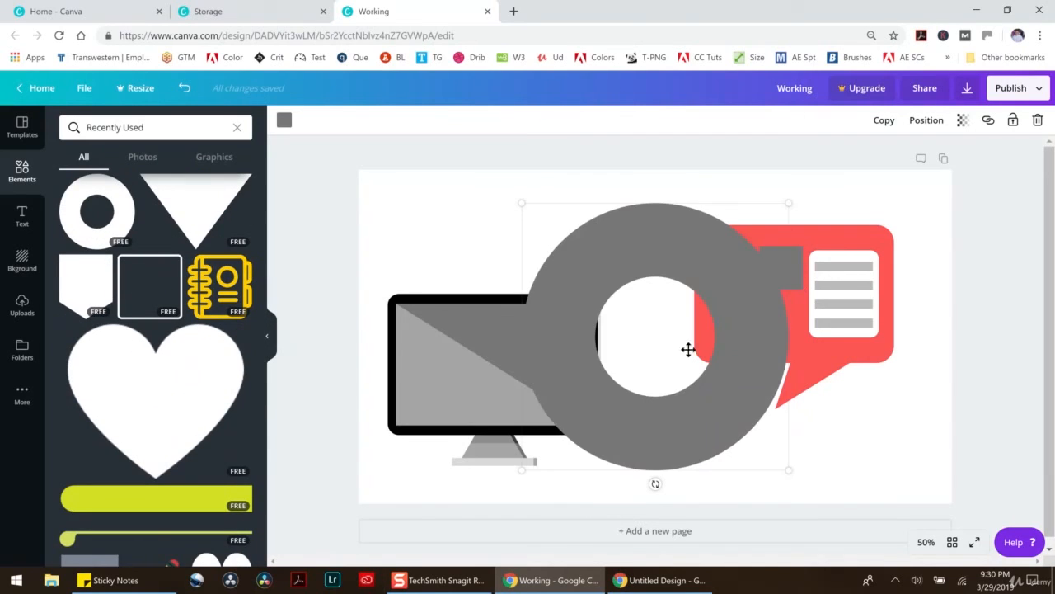
left_click_drag(789, 469, 727, 263)
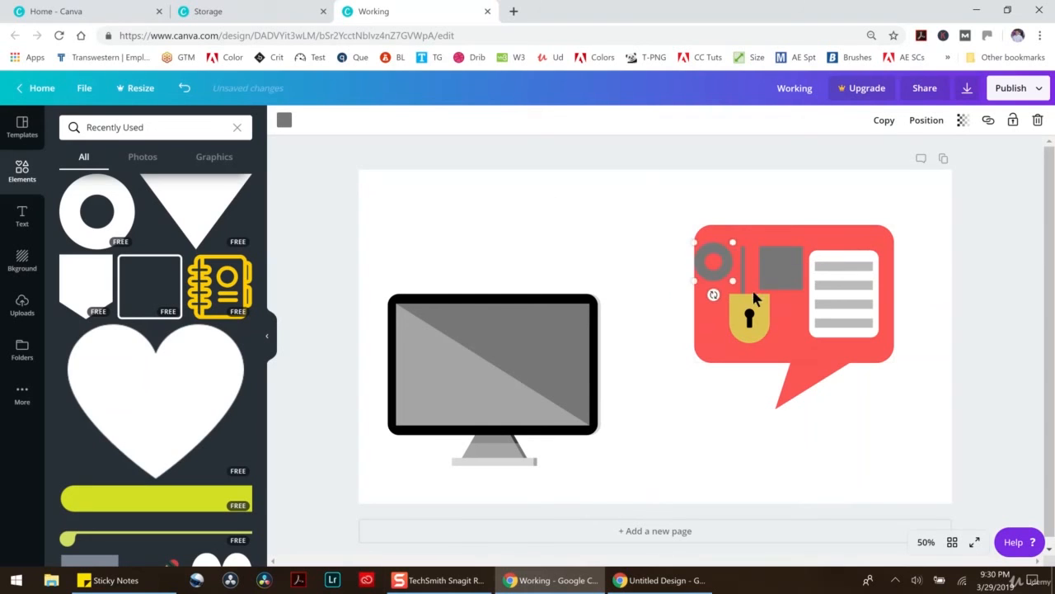
Move the grey ring above the padlock body beside the thin bar, and shift the grey square clear of it.
left_click(926, 542)
left_click(922, 300)
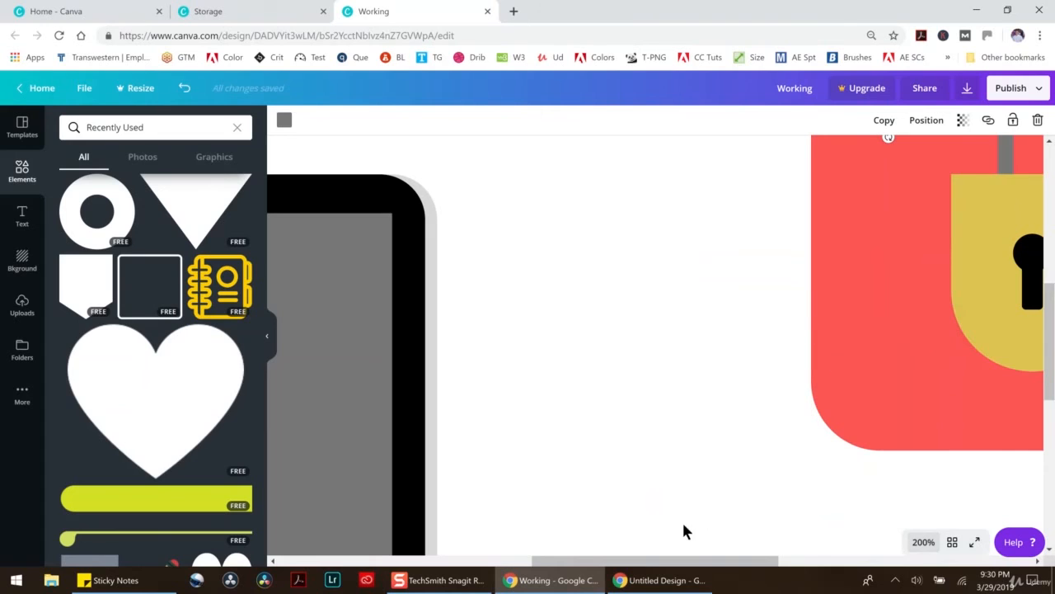
left_click_drag(681, 561, 820, 559)
scroll(723, 431, "up", 5)
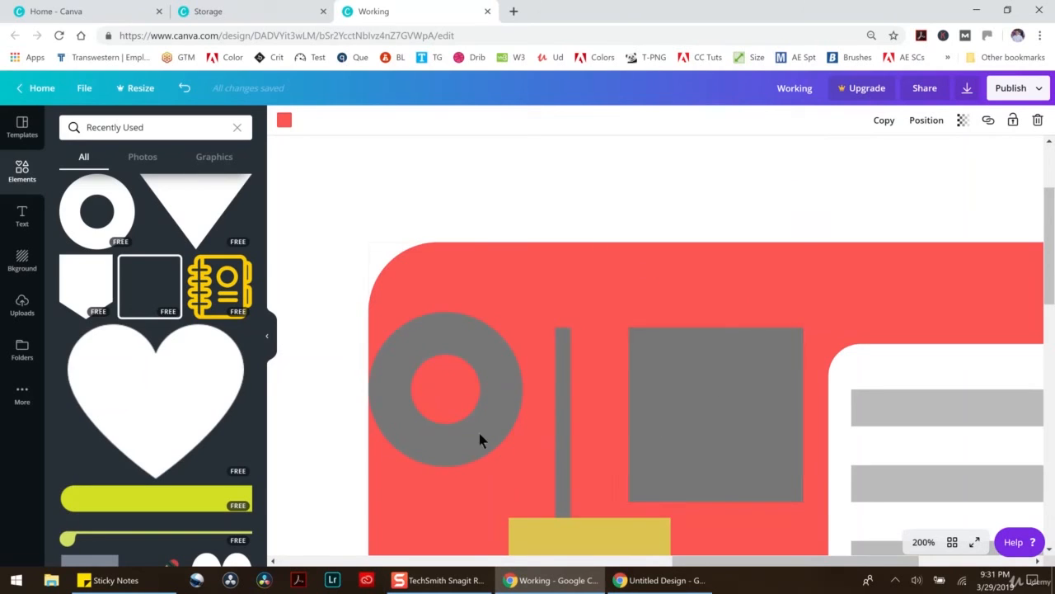
left_click_drag(504, 401, 659, 358)
left_click_drag(738, 382, 891, 277)
Widen the grey bar to the ring's thickness, align it with the ring's outer edge, and lower its upper end to the ring's middle.
left_click(560, 445)
mouse_move(535, 425)
left_mouse_down()
mouse_move(520, 426)
mouse_move(529, 427)
left_mouse_up()
left_click(534, 438)
left_click_drag(560, 340, 554, 351)
left_click(432, 232)
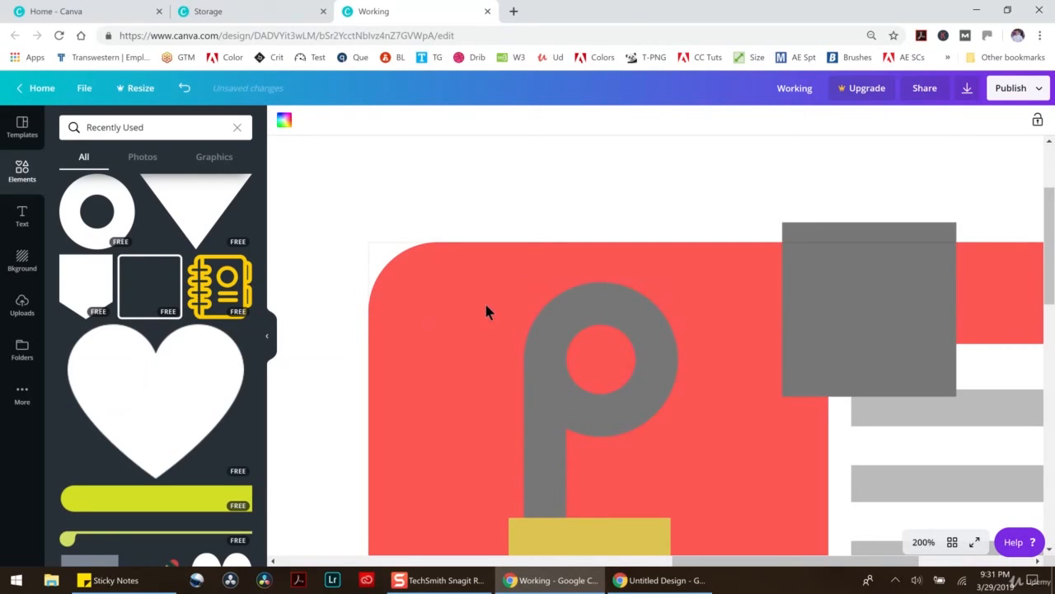
Place the grey square beside the bar over the ring's lower half and shorten it to a height of about 76.
left_click(923, 542)
left_click(922, 278)
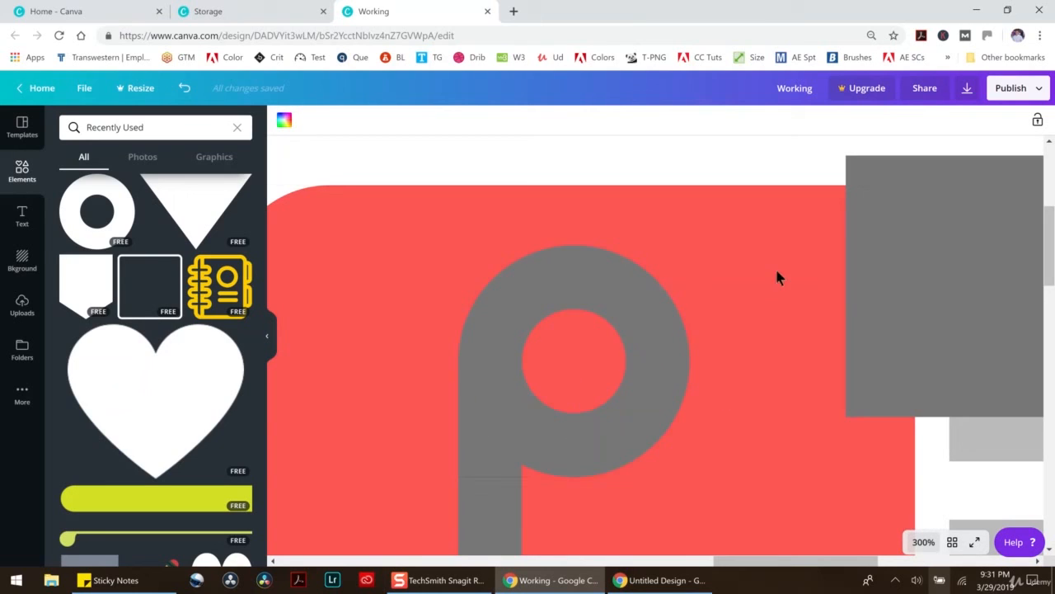
left_click_drag(962, 245, 637, 441)
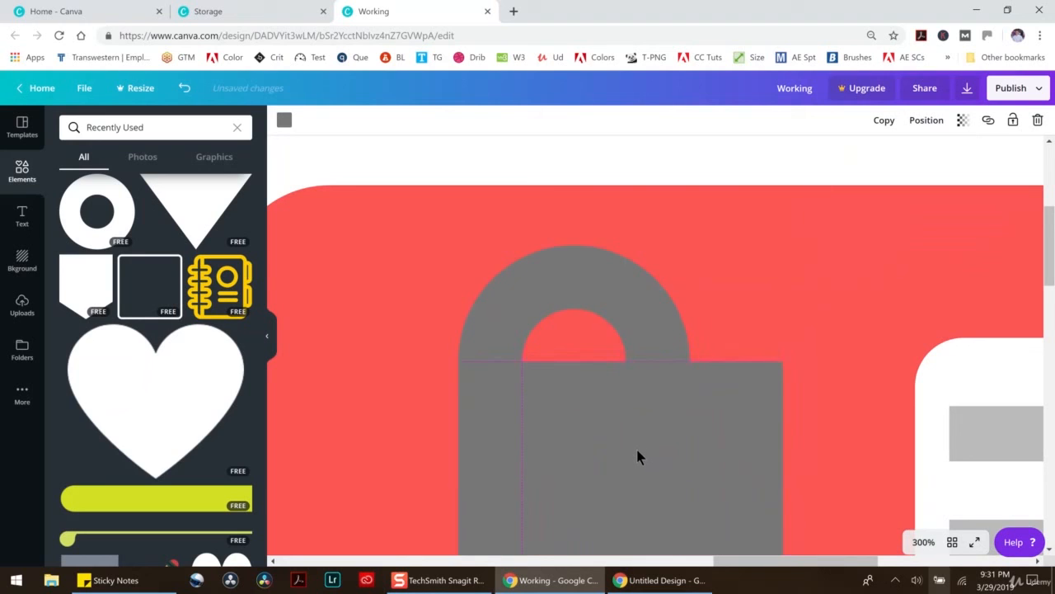
scroll(636, 446, "down", 3)
left_click_drag(658, 368, 650, 272)
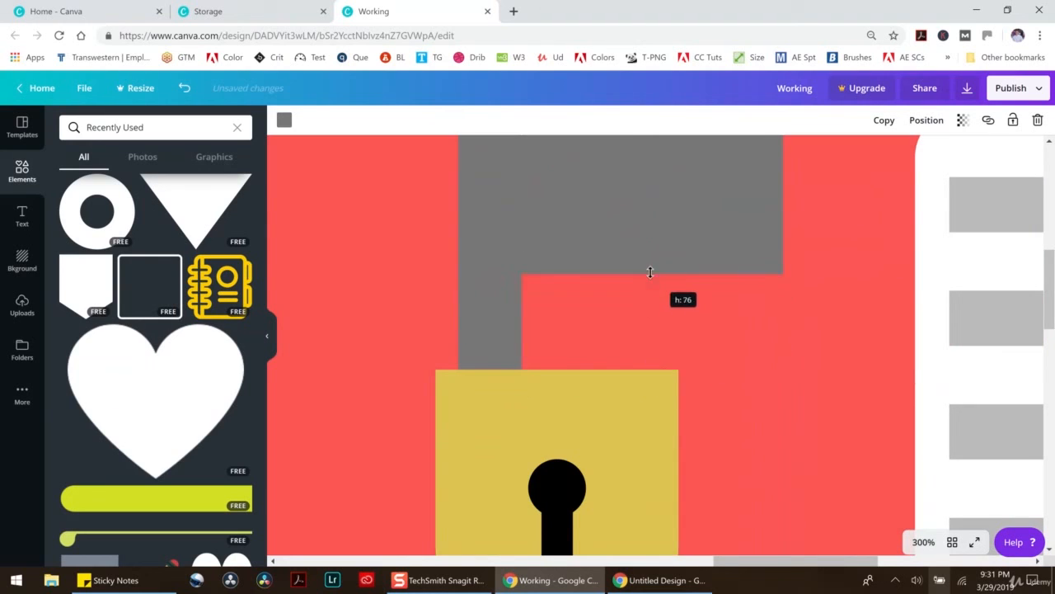
scroll(653, 292, "up", 3)
left_click(659, 403)
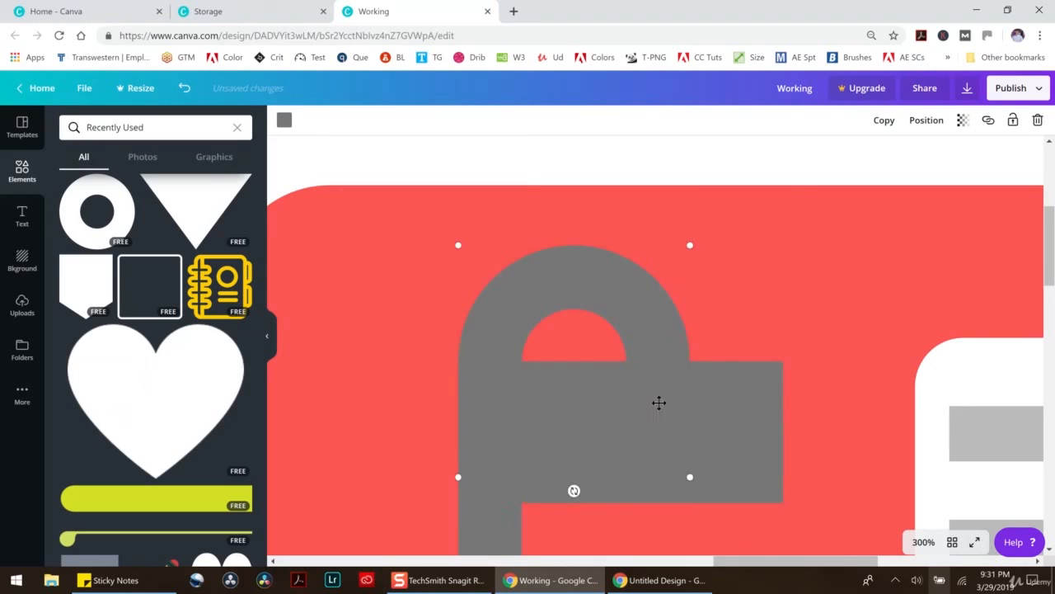
mouse_move(738, 393)
left_mouse_down()
mouse_move(737, 414)
mouse_move(733, 392)
left_mouse_up()
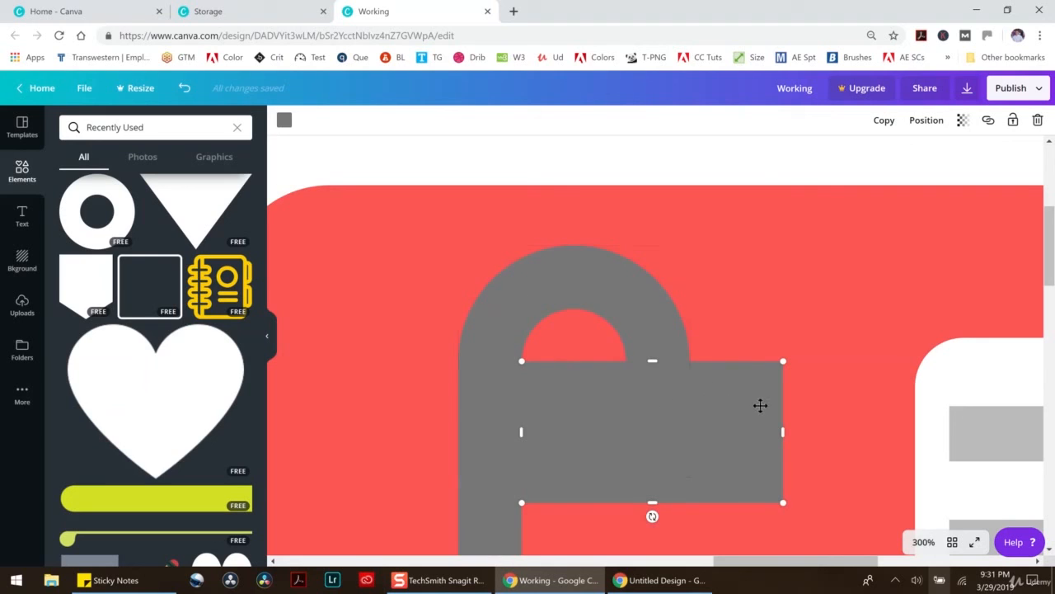
left_click_drag(753, 404, 752, 379)
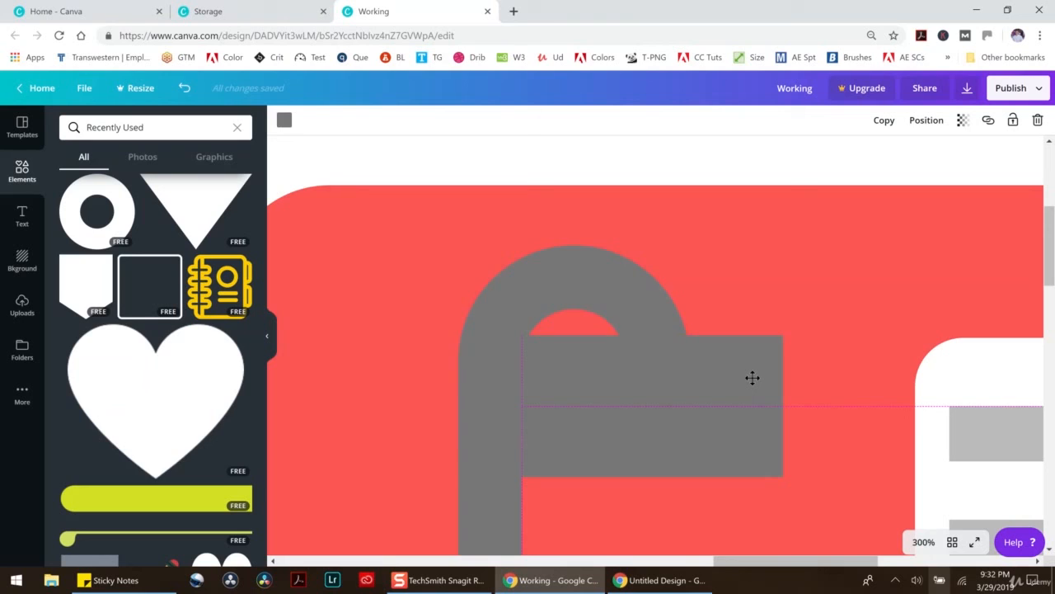
left_click_drag(752, 378, 746, 433)
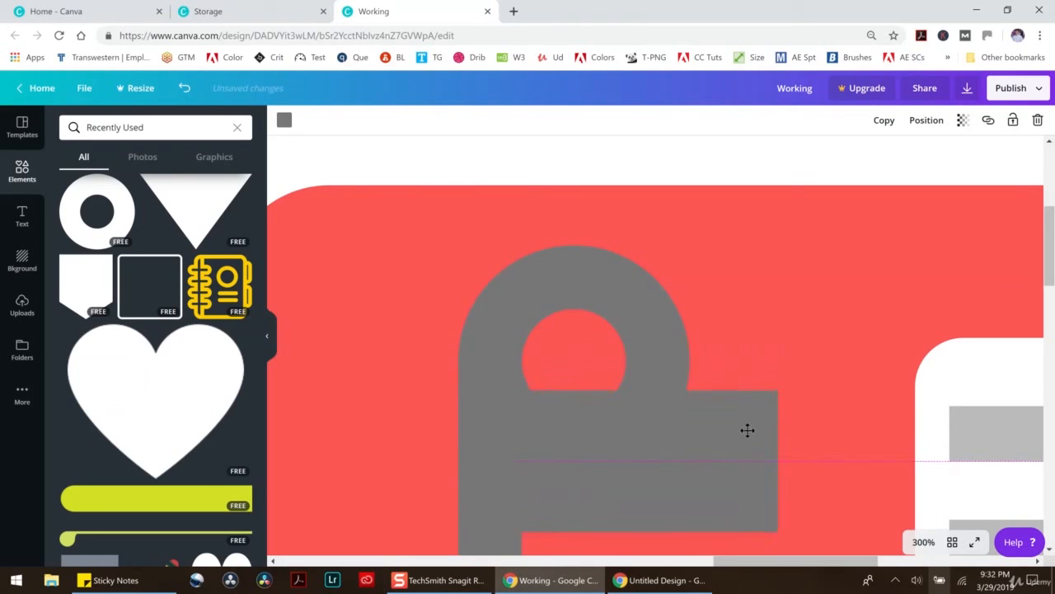
left_click_drag(746, 429, 749, 401)
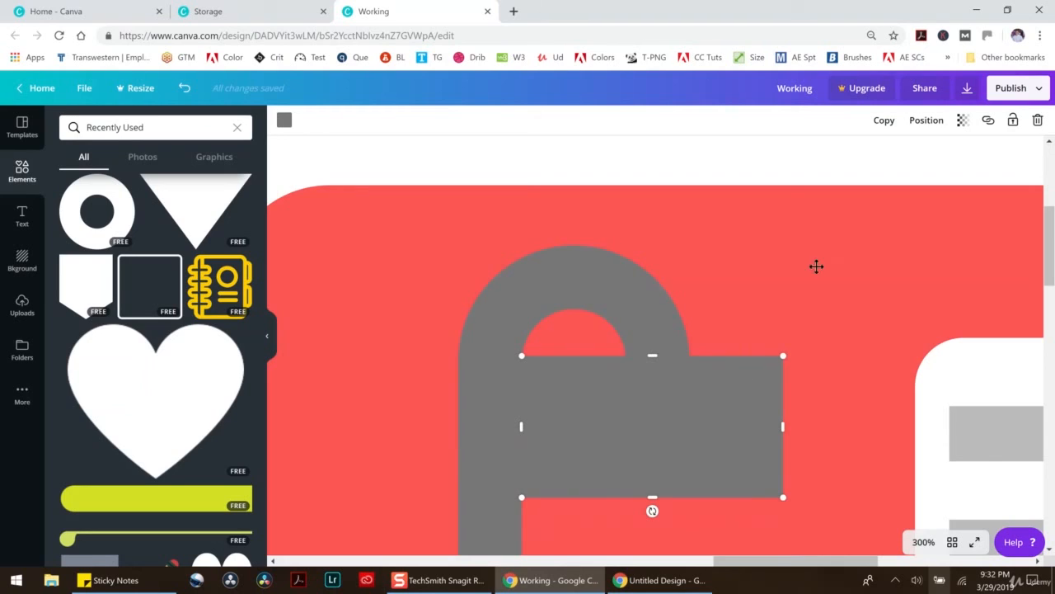
Recolour the grey rectangle to the speech bubble's red and bring it forward to mask the ring's lower half.
left_click(285, 121)
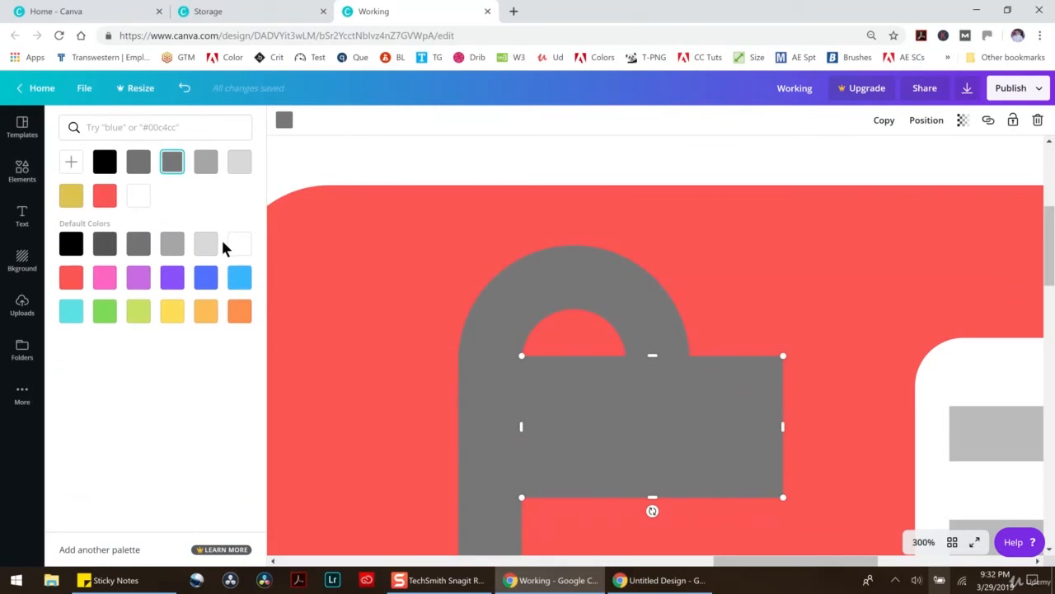
left_click(105, 195)
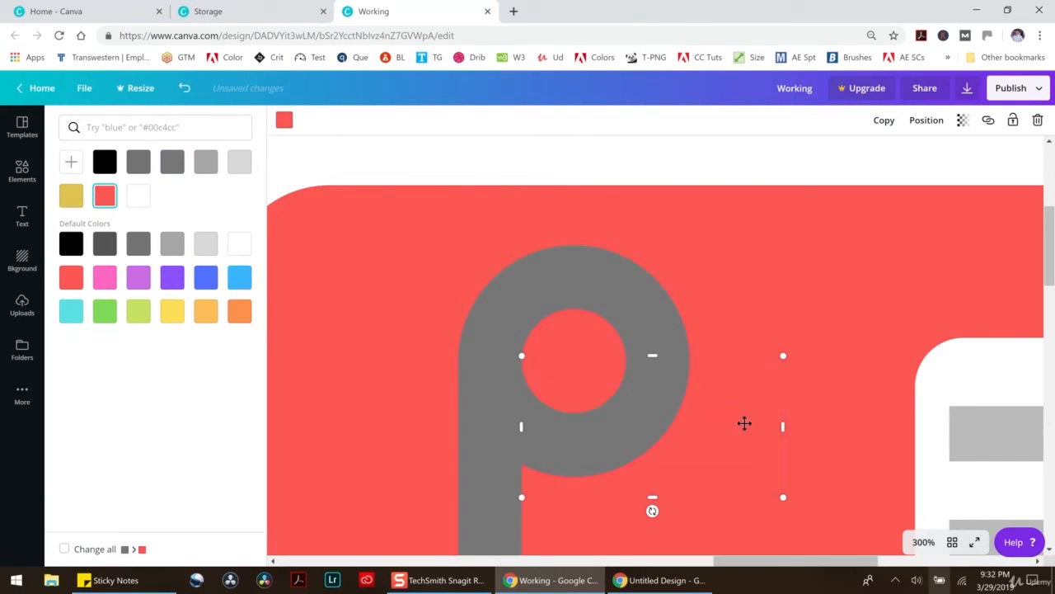
left_click(926, 121)
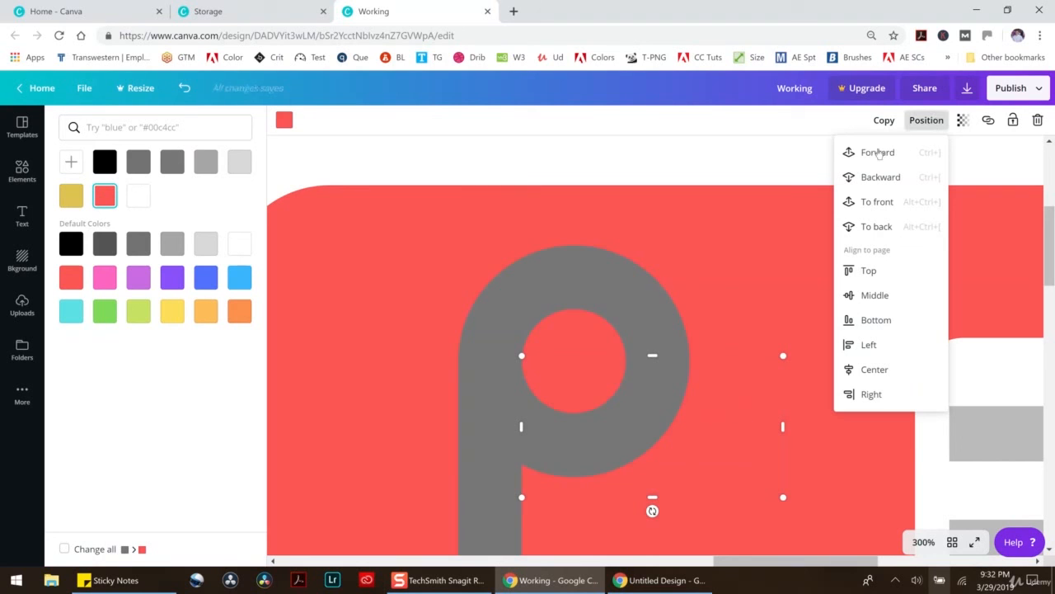
left_click(876, 153)
left_click(588, 184)
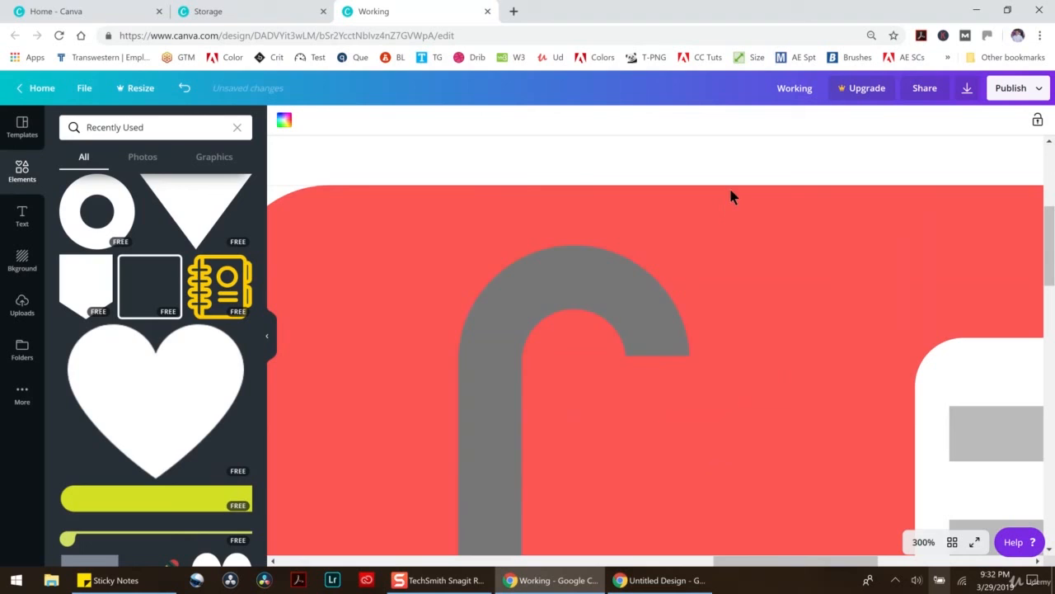
Recolour the ring and the vertical bar of the padlock shackle light grey.
left_click(493, 356)
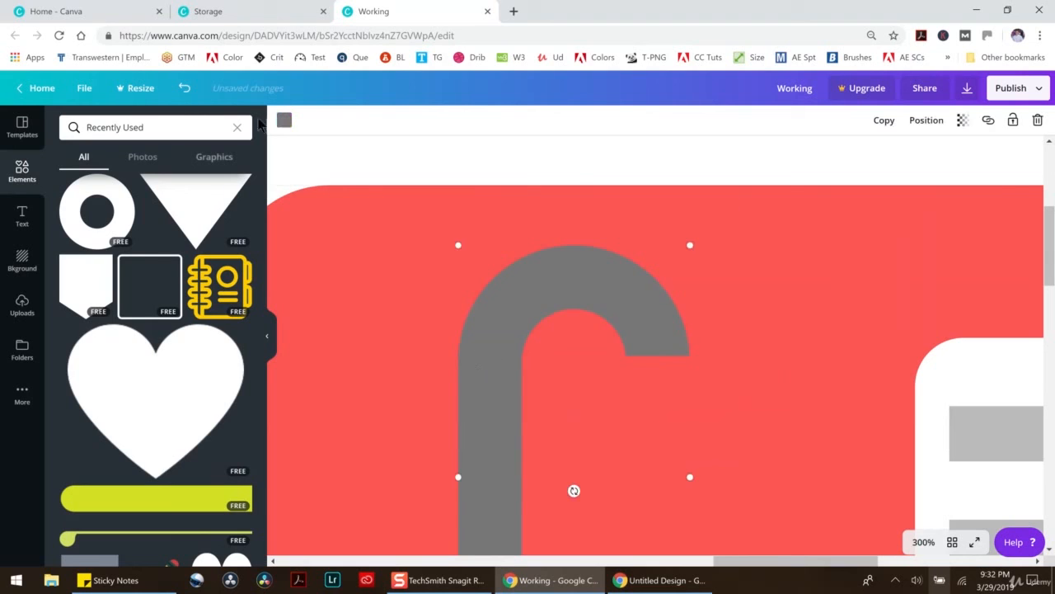
left_click(284, 120)
left_click(210, 244)
left_click(481, 171)
left_click(463, 495)
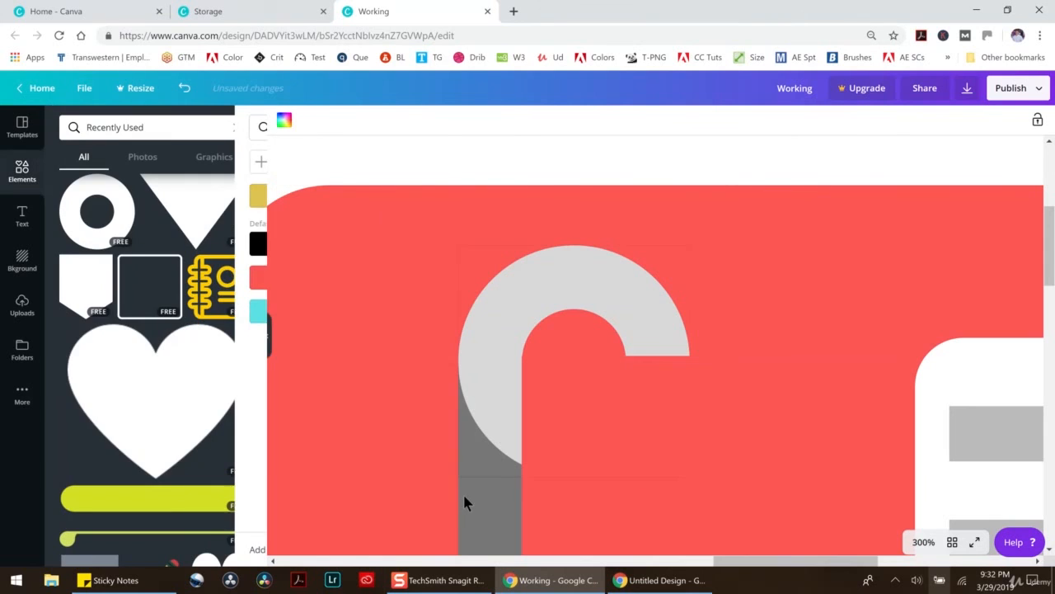
left_click(284, 120)
left_click(206, 244)
left_click(683, 176)
scroll(737, 176, "down", 4)
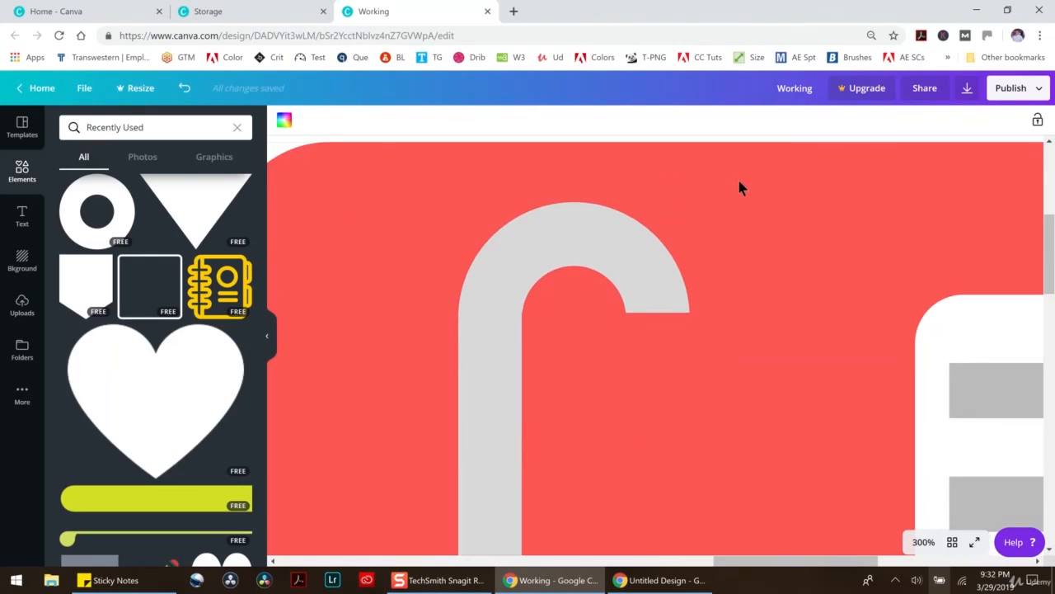
scroll(775, 305, "up", 2)
left_click(923, 542)
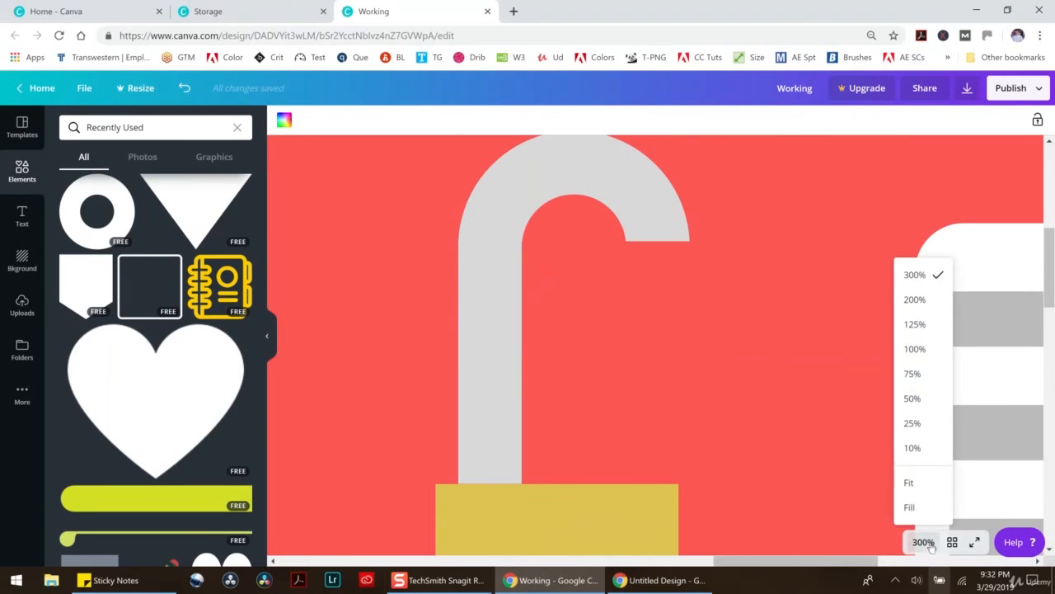
left_click(923, 400)
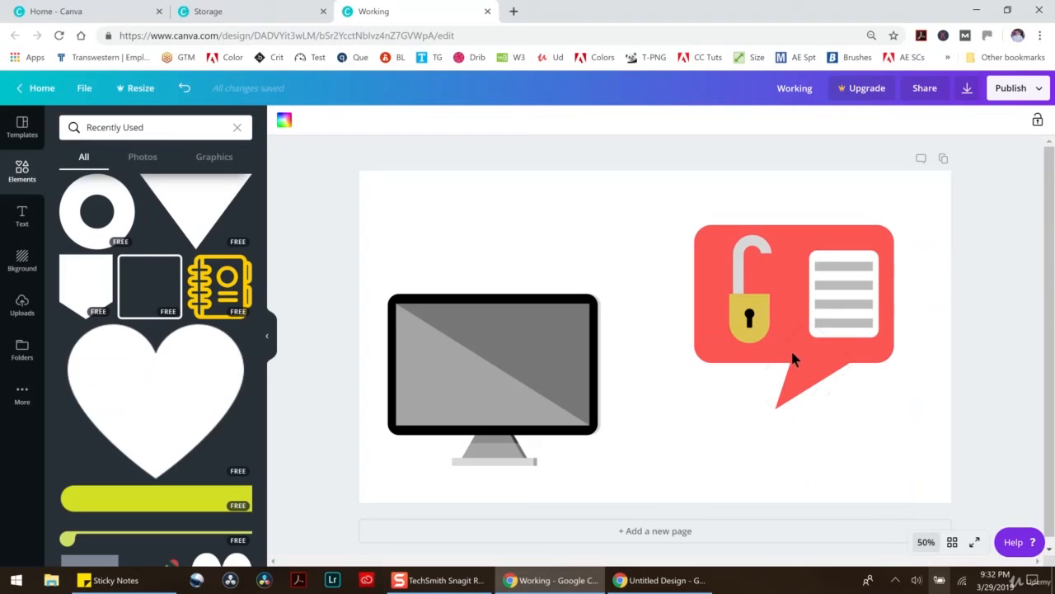
Enlarge and raise the yellow padlock body slightly, and send the light grey bar backward behind it.
left_click(764, 307)
mouse_move(770, 292)
left_mouse_down()
mouse_move(783, 277)
mouse_move(762, 291)
left_mouse_up()
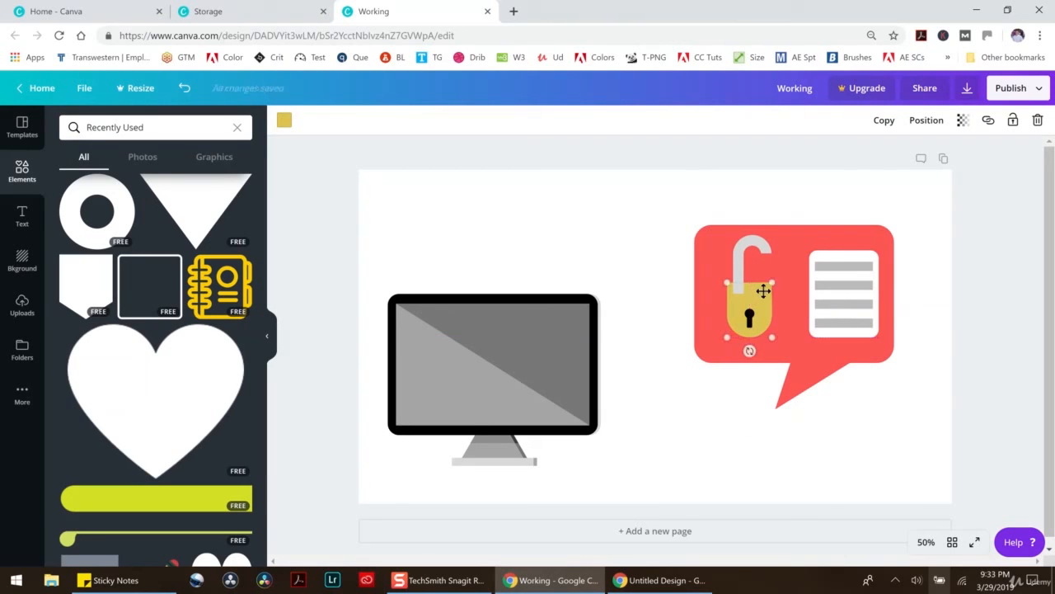
left_click(739, 284)
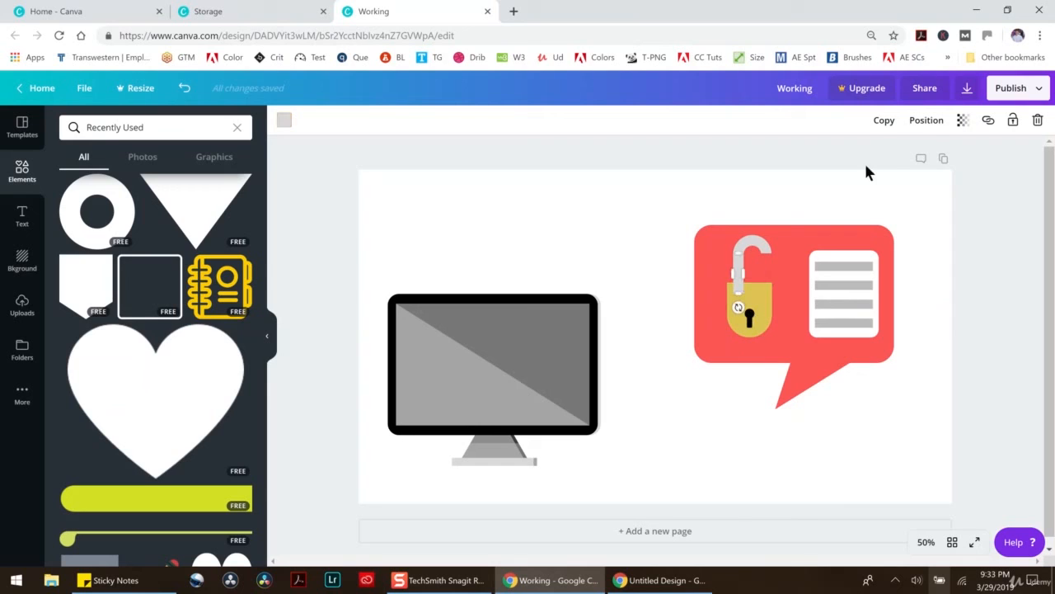
left_click(927, 119)
left_click(900, 181)
left_click(662, 196)
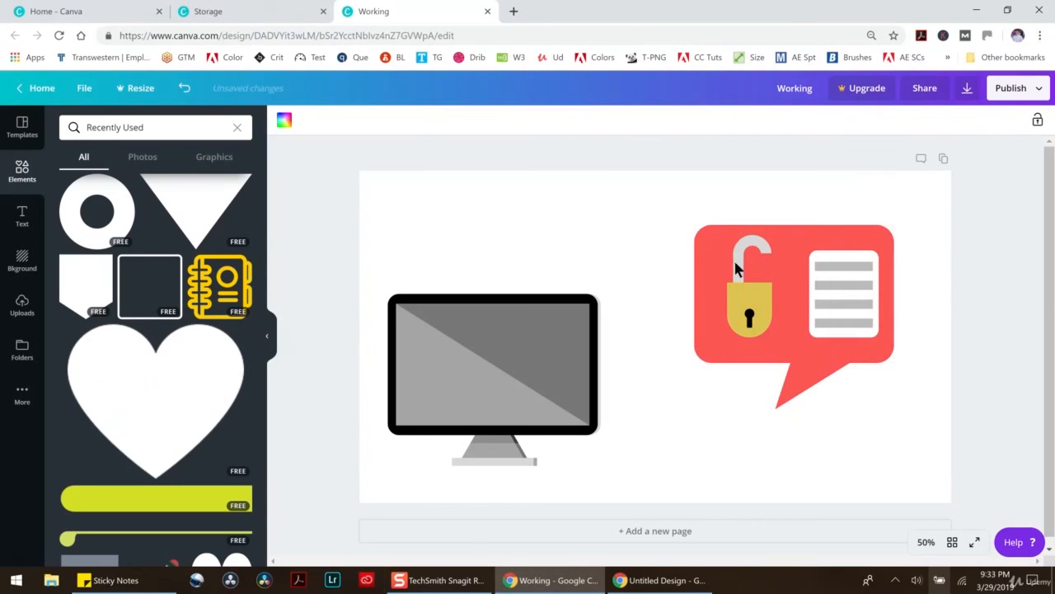
Move the light grey ring clear of the bar and lower the bar further into the padlock body.
left_click(739, 271)
left_click_drag(739, 271, 738, 269)
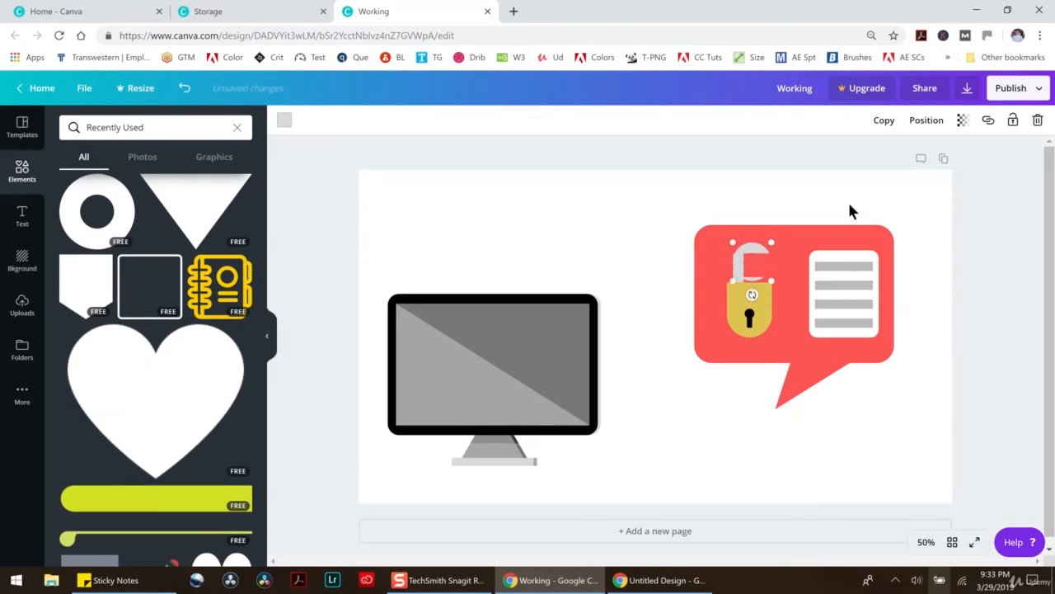
left_click(926, 542)
left_click(917, 305)
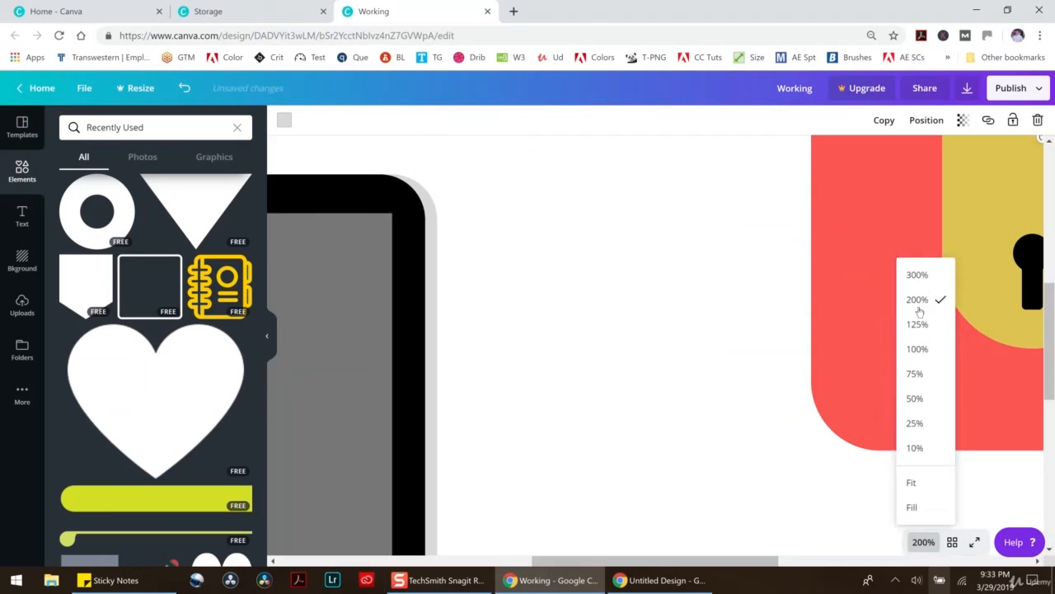
left_click_drag(666, 562, 765, 515)
scroll(759, 494, "up", 3)
left_click_drag(670, 495, 663, 430)
left_click_drag(661, 509, 661, 451)
scroll(667, 469, "down", 2)
scroll(666, 467, "up", 2)
left_click(613, 292)
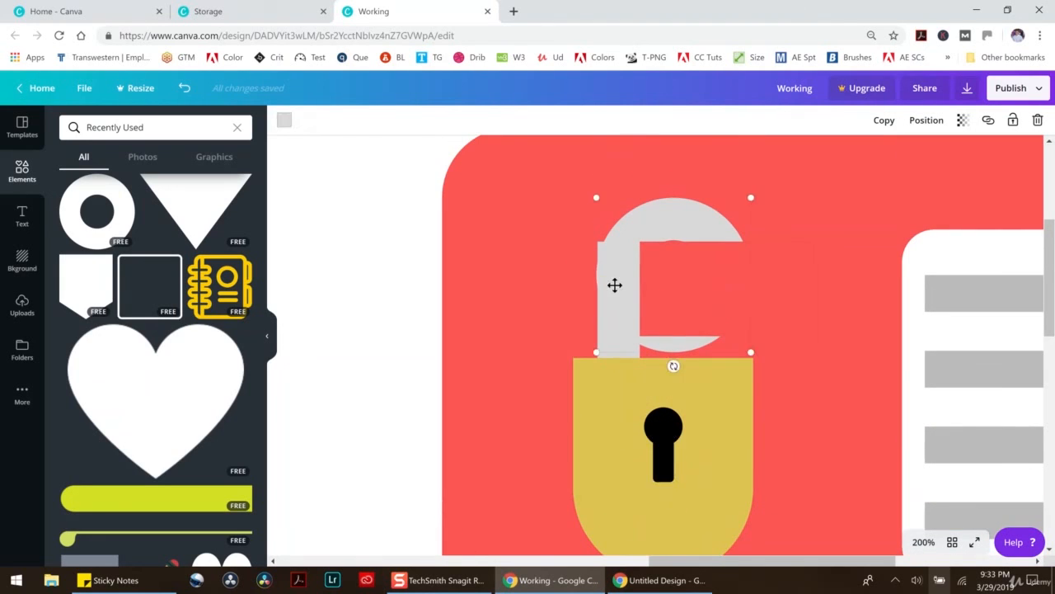
left_click_drag(613, 283, 811, 217)
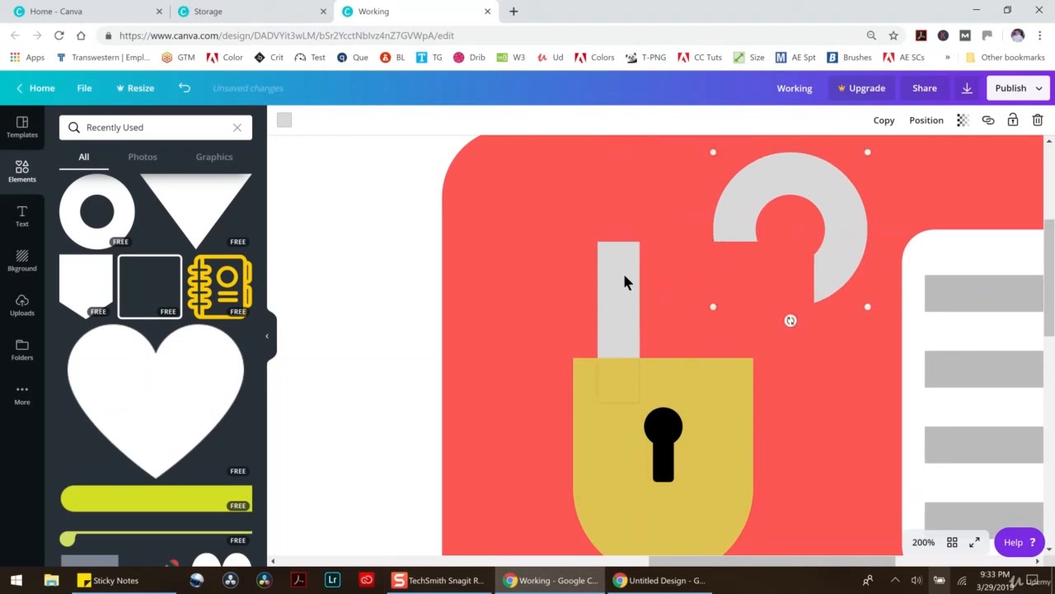
left_click_drag(615, 275, 613, 310)
Put the ring back on the lowered bar and move the red mask down over the ring's lower half.
left_click_drag(706, 209, 647, 231)
left_click_drag(697, 266, 688, 298)
mouse_move(730, 265)
left_mouse_down()
mouse_move(716, 283)
mouse_move(726, 273)
left_mouse_up()
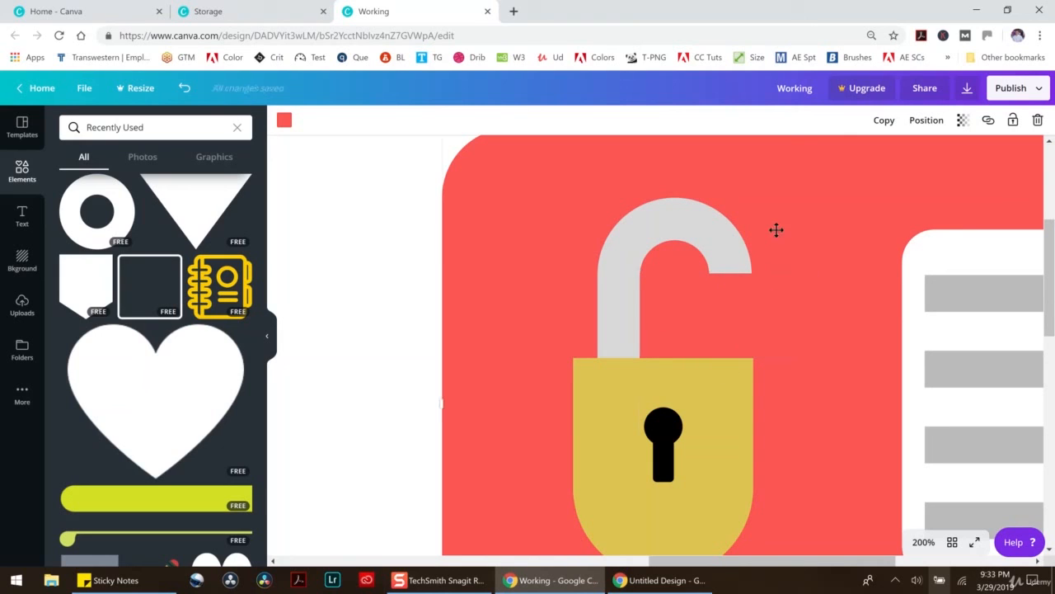
Try small sideways nudges of the light grey ring to check its alignment with the bar's outer edge.
left_click(923, 542)
left_click(913, 279)
scroll(697, 278, "up", 3)
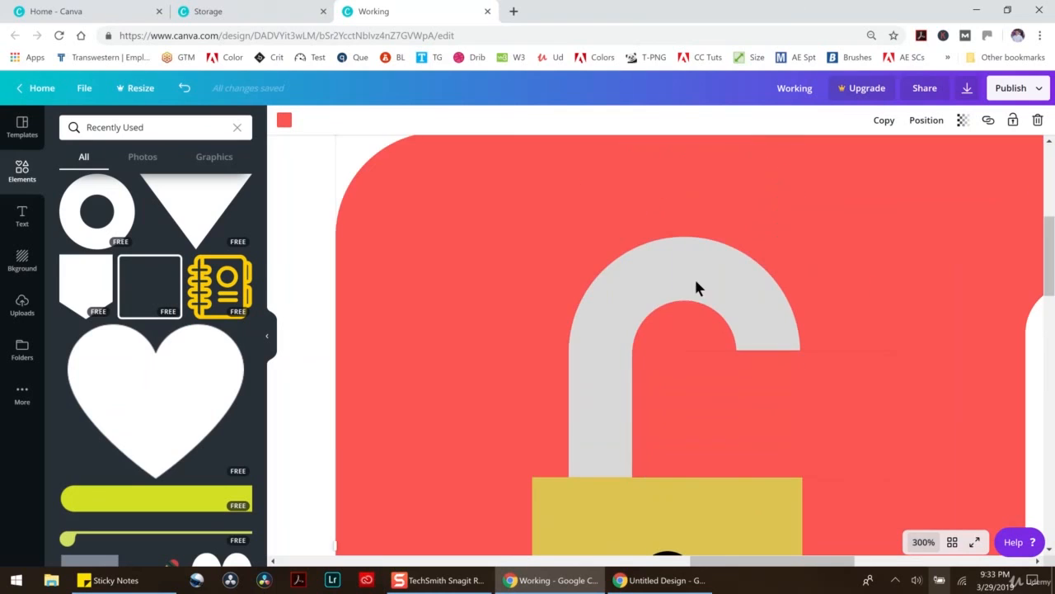
left_click(666, 321)
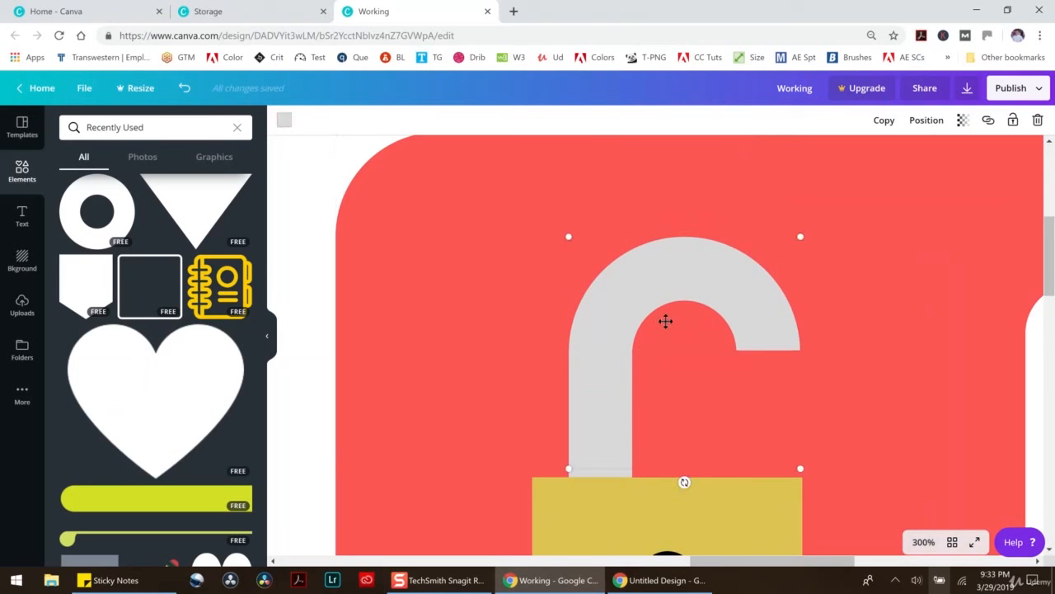
key("Left")
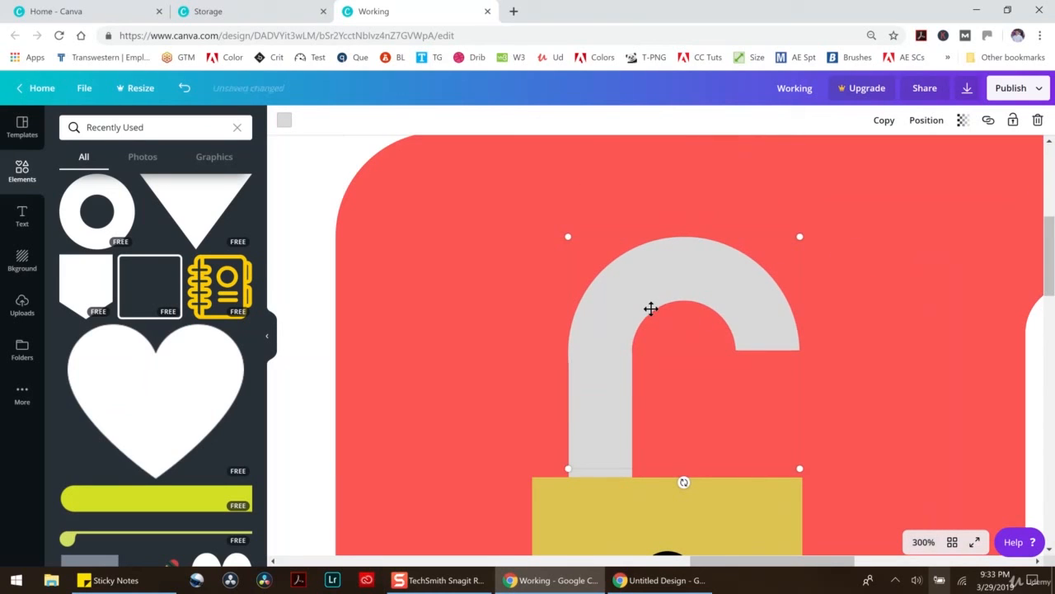
key("Right")
key("Left")
key("Right")
key("Right")
key("Left")
key("Left")
key("Right")
left_click(914, 216)
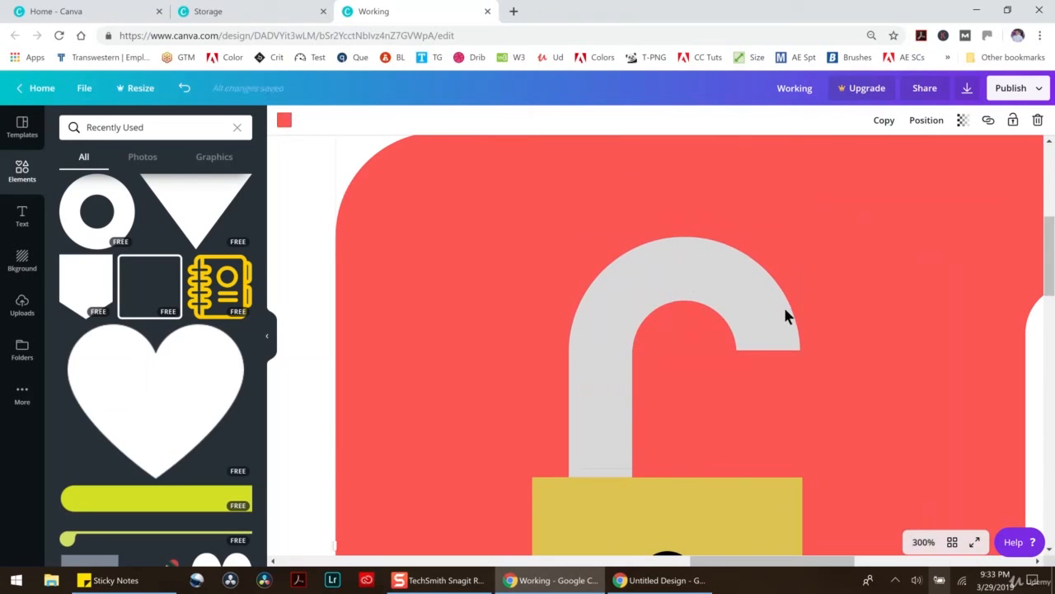
Nudge the red speech bubble body slightly to the right.
left_click(924, 542)
left_click(912, 398)
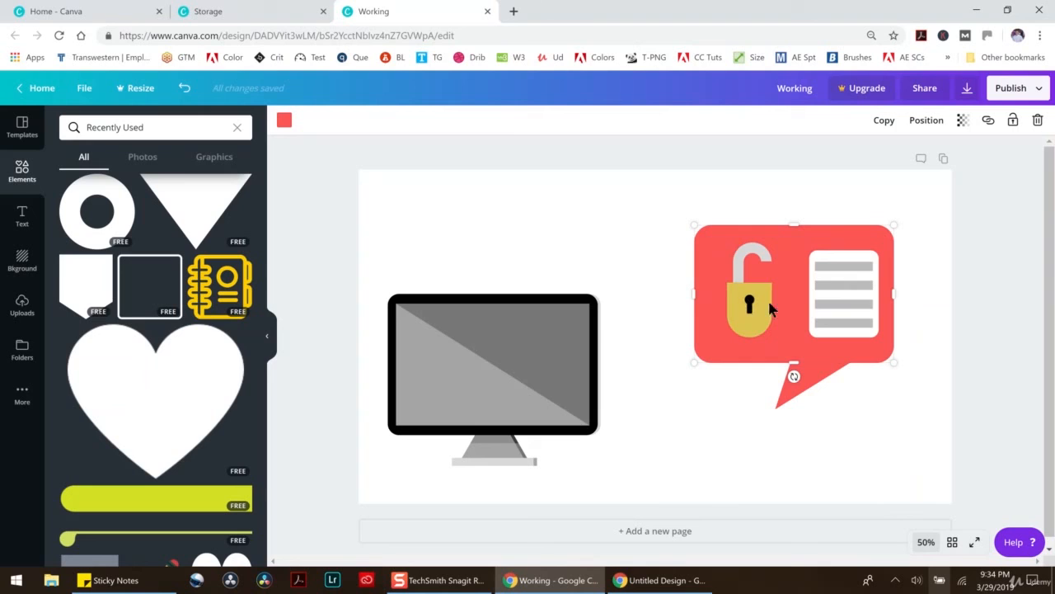
left_click(923, 544)
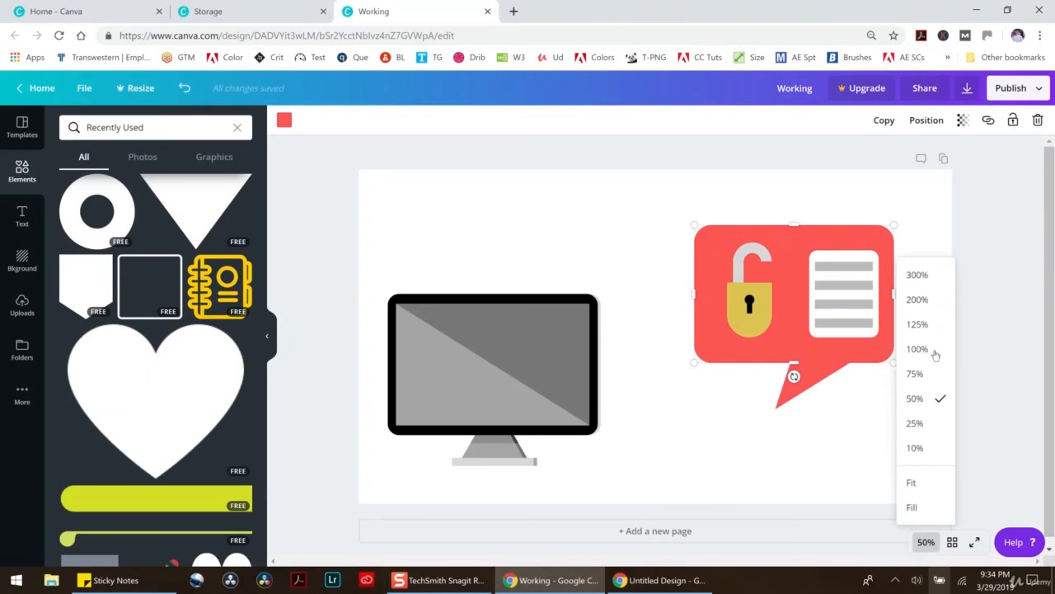
left_click(916, 324)
key("Right")
key("Right")
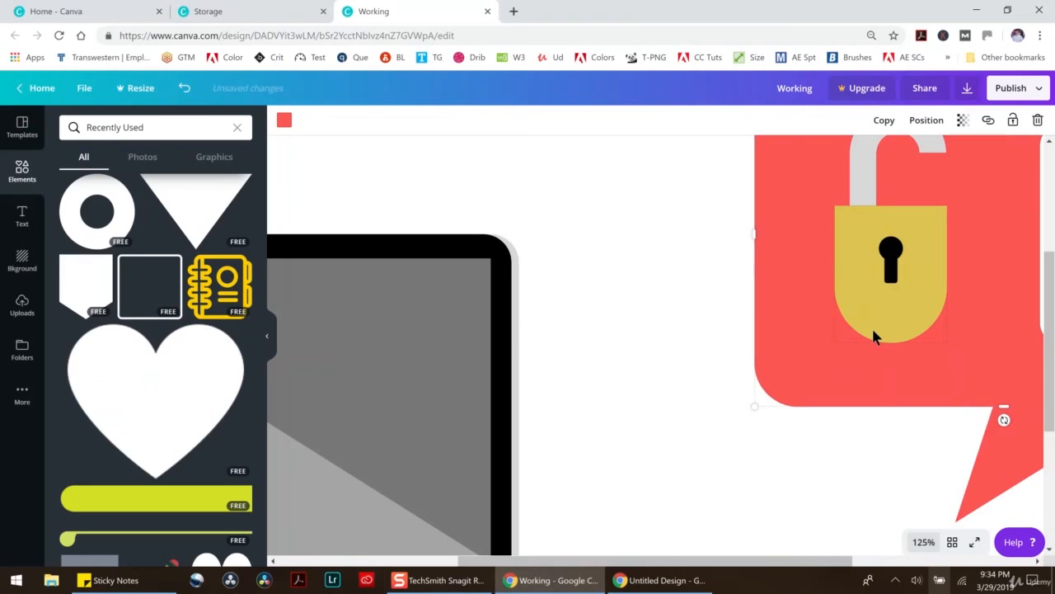
Enlarge the black keyhole circle on the padlock and extend the slot further down below it.
scroll(874, 333, "up", 3)
left_click(892, 364)
left_click_drag(904, 374, 911, 382)
left_click(891, 364)
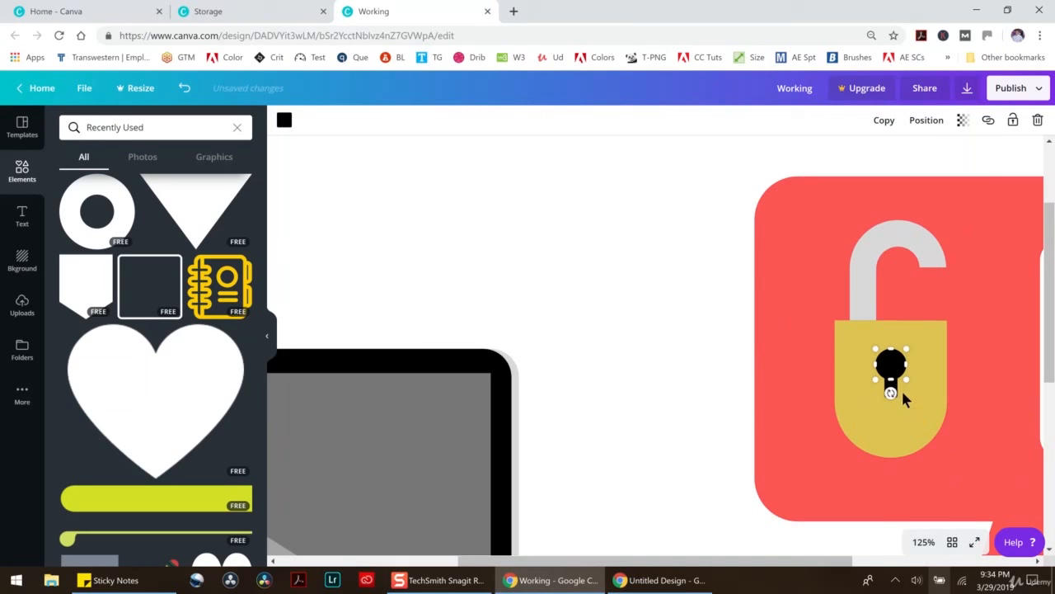
left_click(905, 397)
left_click(891, 388)
left_click_drag(891, 392, 891, 385)
left_click(660, 333)
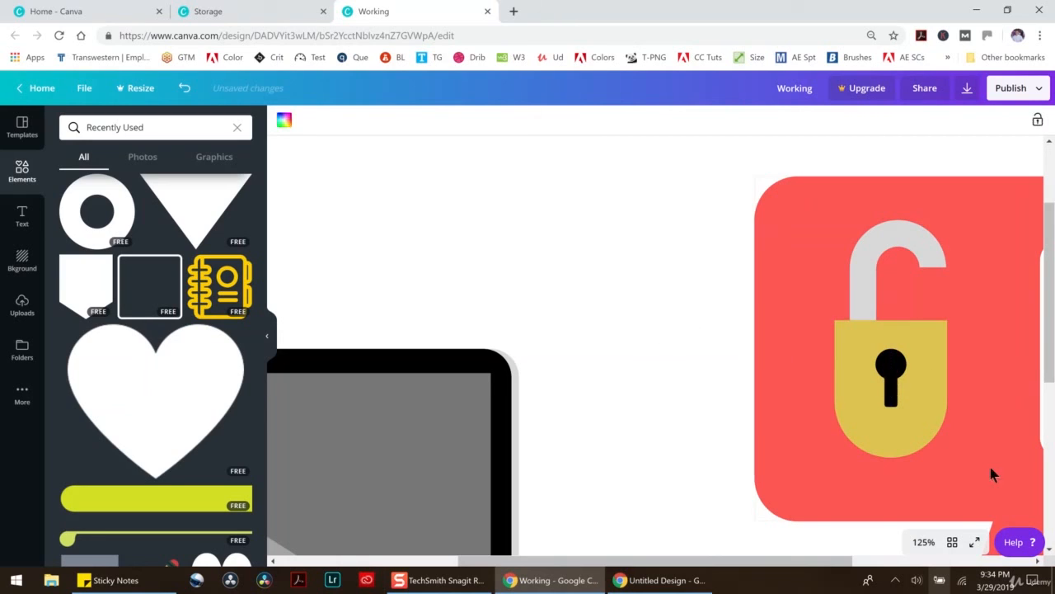
Group the red speech bubble with its padlock and lined panel into one object.
left_click(924, 541)
left_click(913, 398)
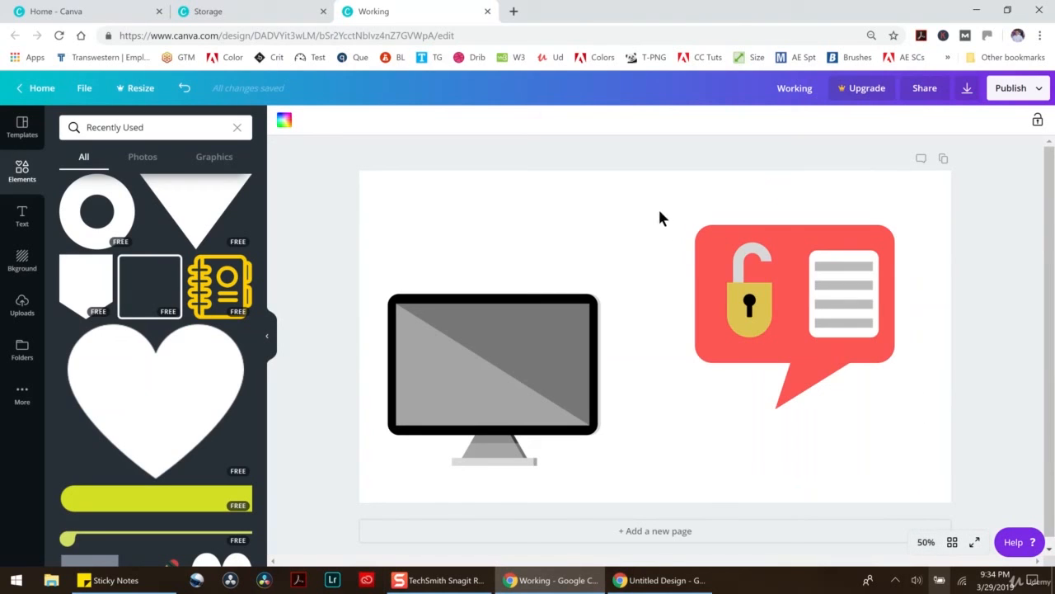
left_click_drag(664, 195, 937, 447)
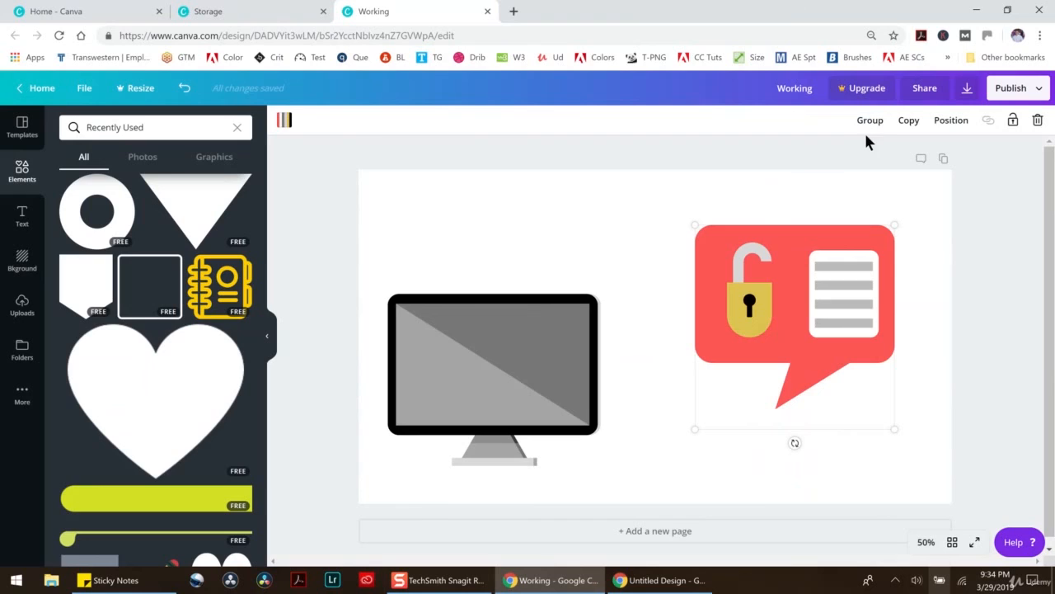
left_click(869, 126)
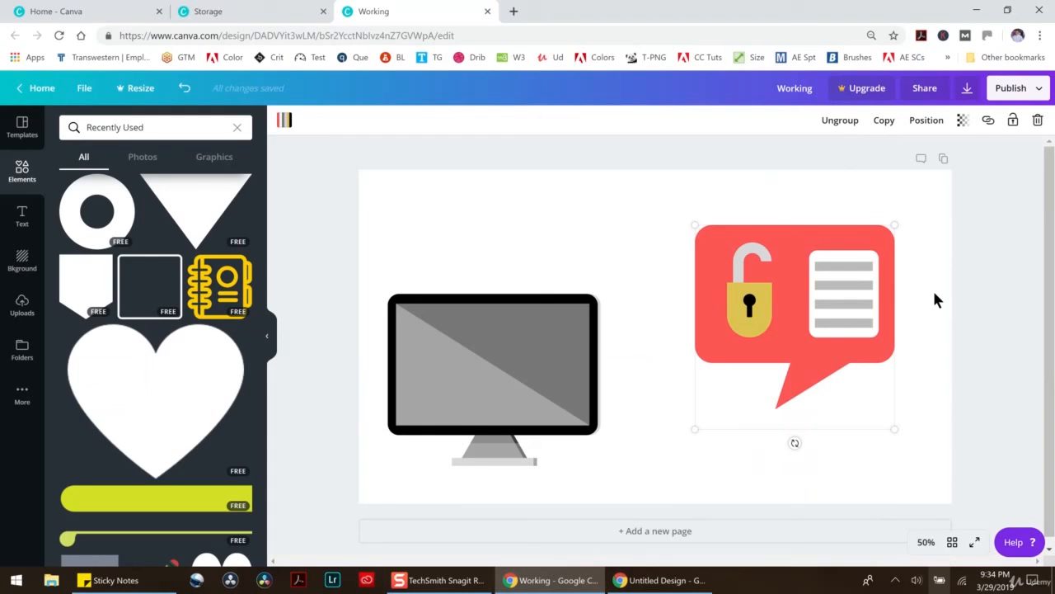
Enlarge the whole monitor and move it toward the centre of the page.
left_click_drag(353, 248, 640, 504)
left_click_drag(605, 294, 708, 258)
left_click_drag(541, 305, 653, 330)
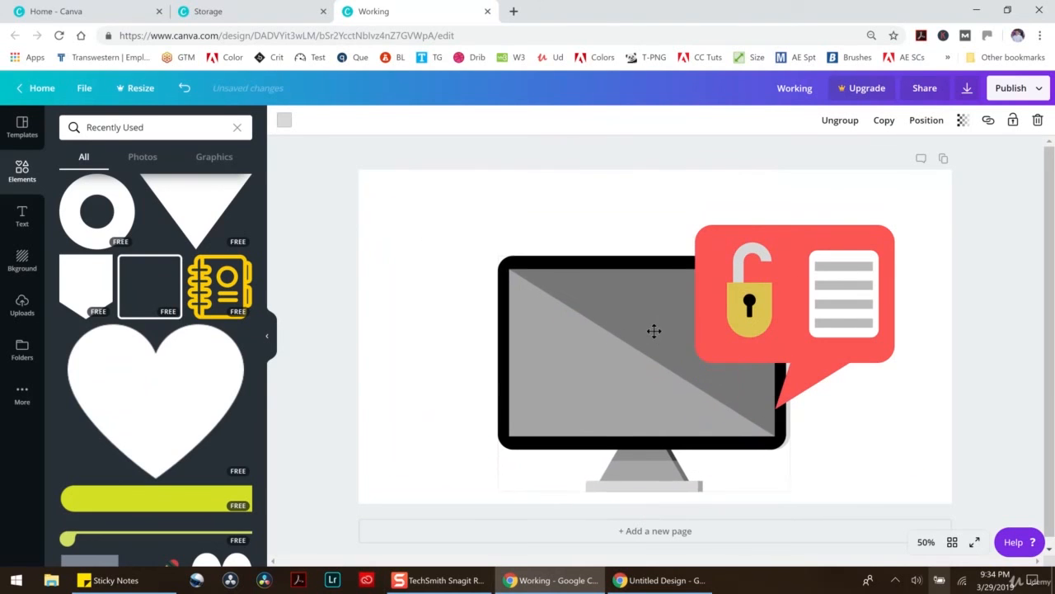
Place the speech bubble group over the monitor's upper right corner and shift both slightly to the right.
left_click_drag(836, 296, 761, 273)
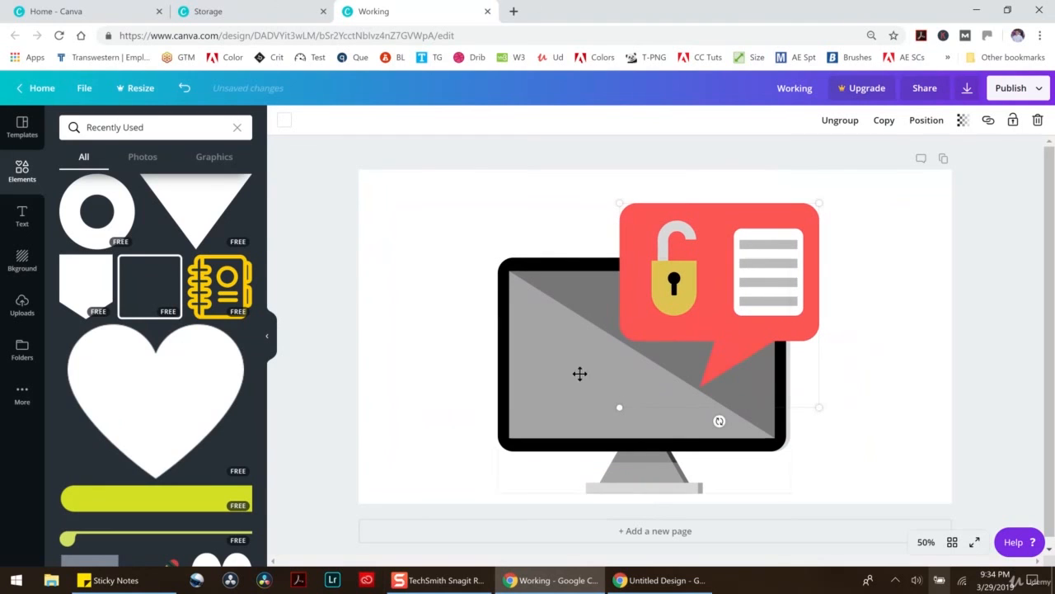
mouse_move(579, 372)
left_mouse_down()
mouse_move(605, 372)
mouse_move(591, 372)
left_mouse_up()
left_click_drag(729, 227, 739, 217)
left_click(355, 248)
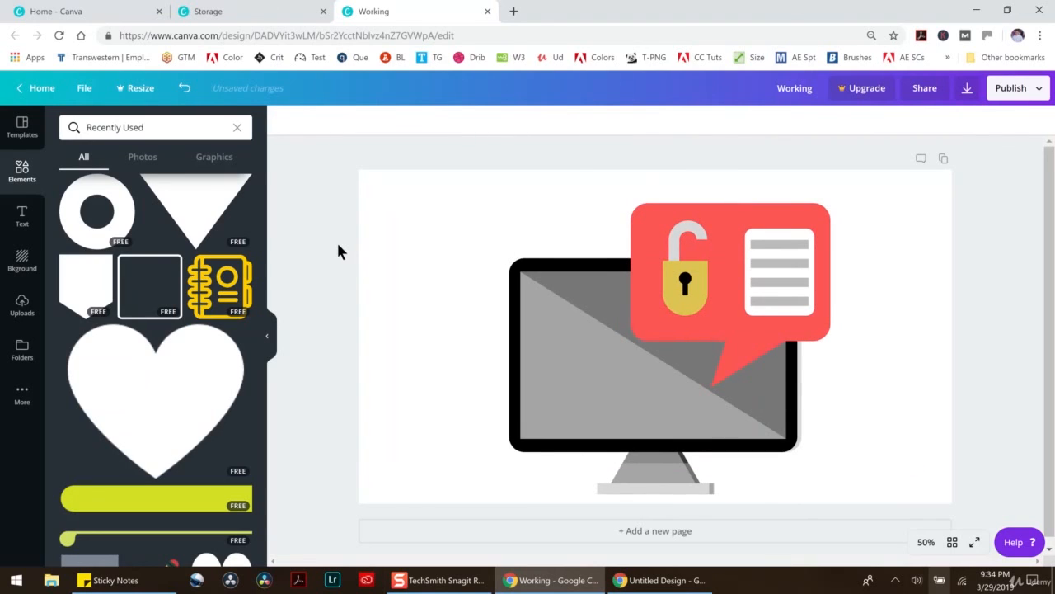